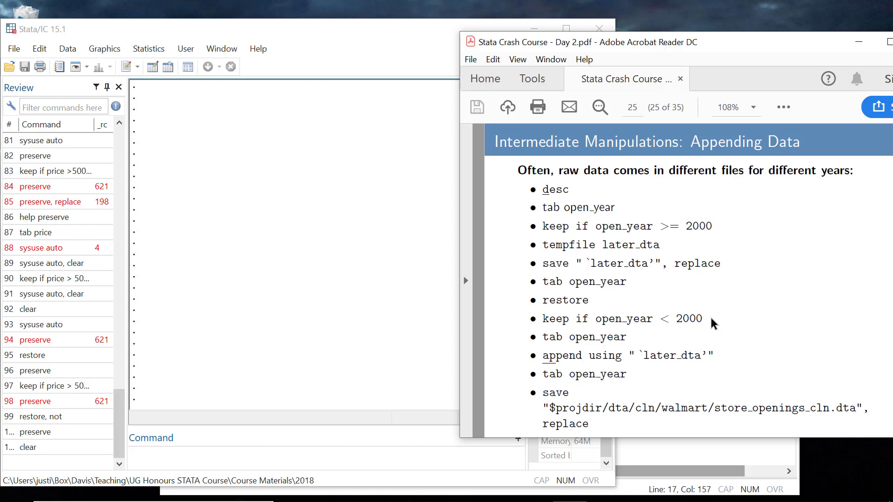
# Open settings.do from the project's do folder, run it to set the project directory macro, and close it
pyautogui.moveTo(511, 495)
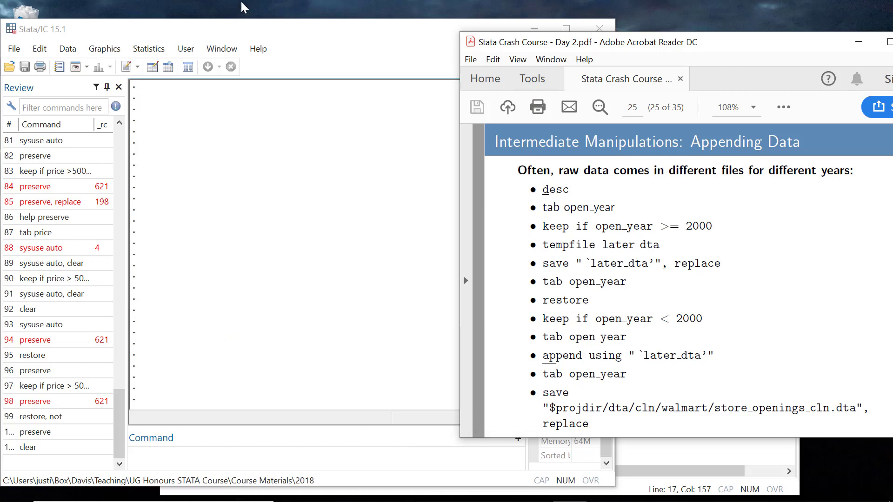
pyautogui.click(291, 21)
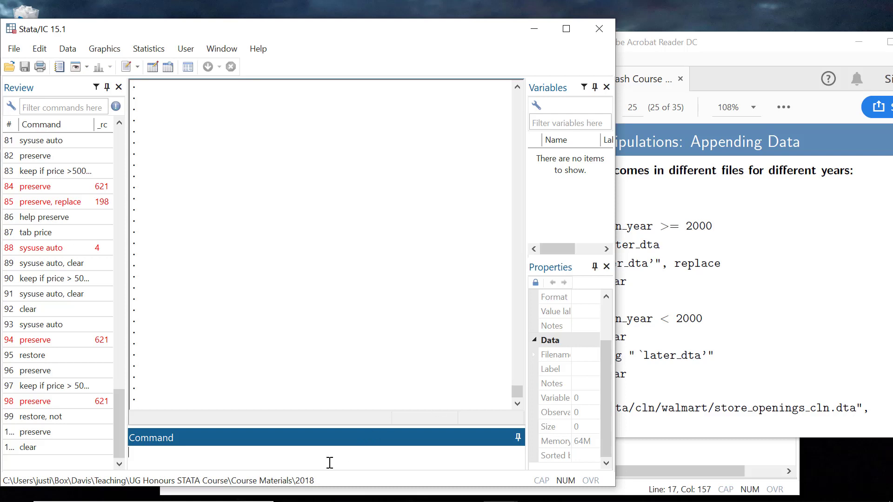
pyautogui.click(737, 473)
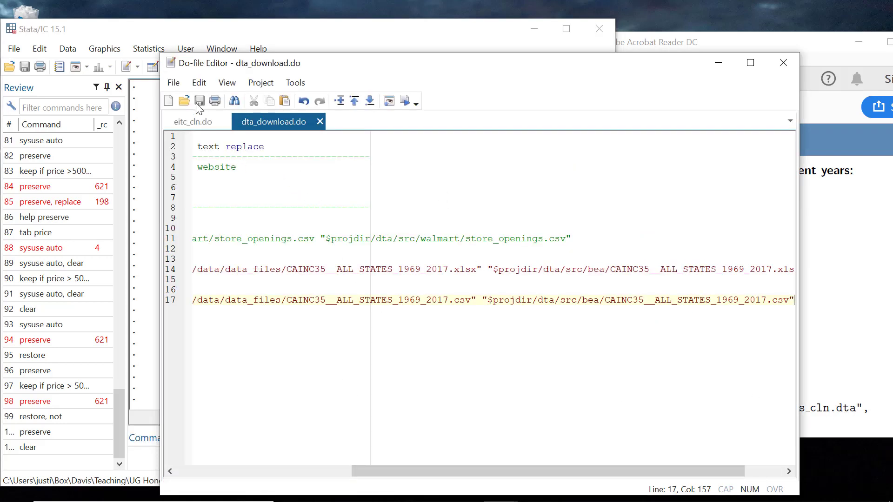
pyautogui.click(185, 100)
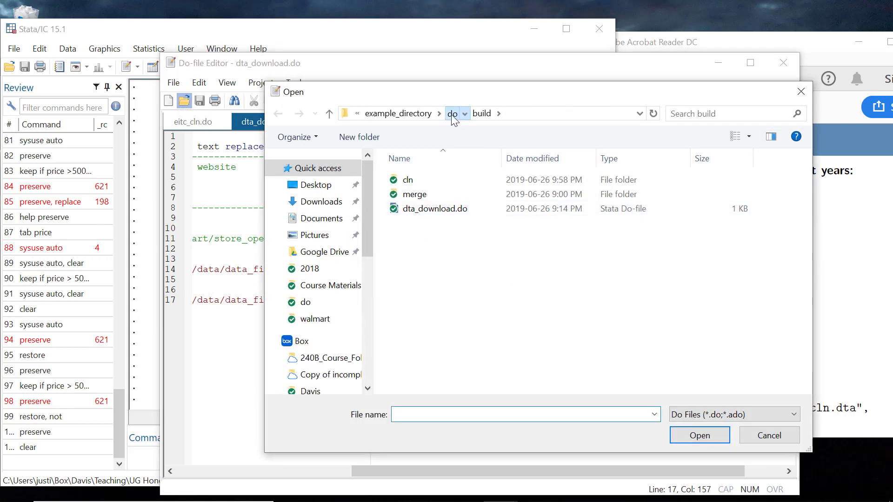
pyautogui.click(451, 114)
pyautogui.click(430, 224)
pyautogui.doubleClick(430, 223)
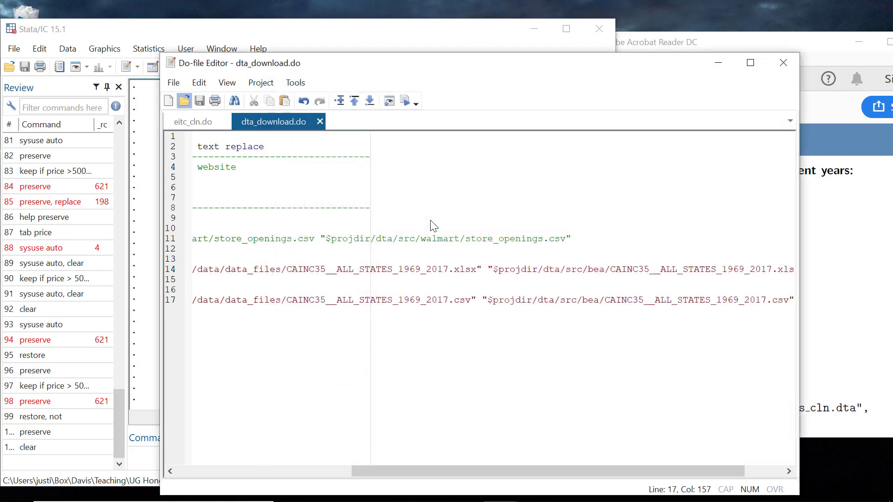
pyautogui.click(405, 101)
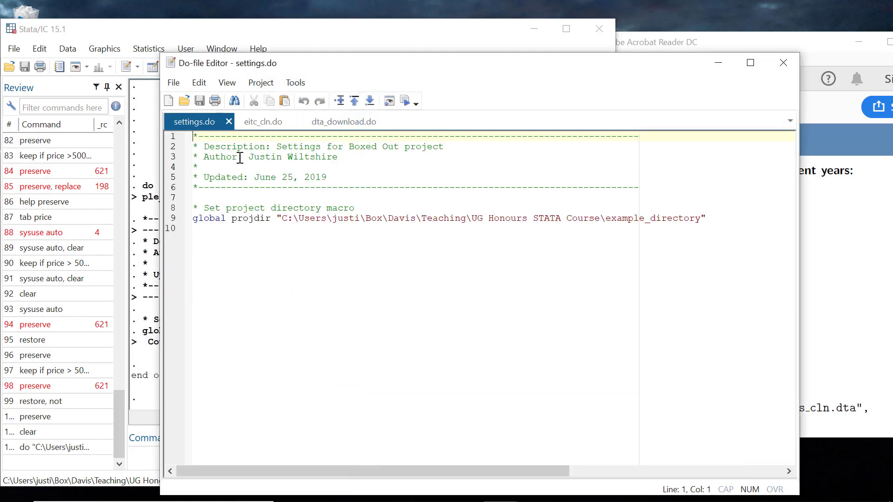
pyautogui.click(229, 122)
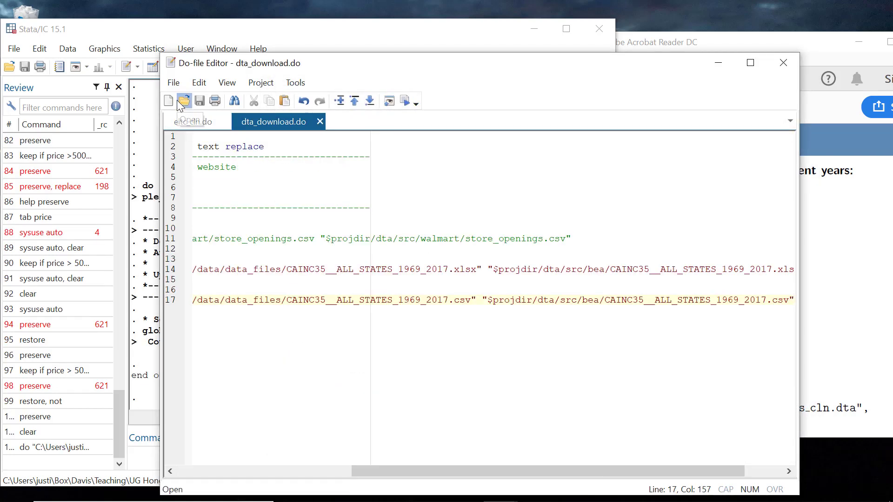
# Open store_openings_cln.do from the do/build/cln folder in the Do-file Editor
pyautogui.click(184, 100)
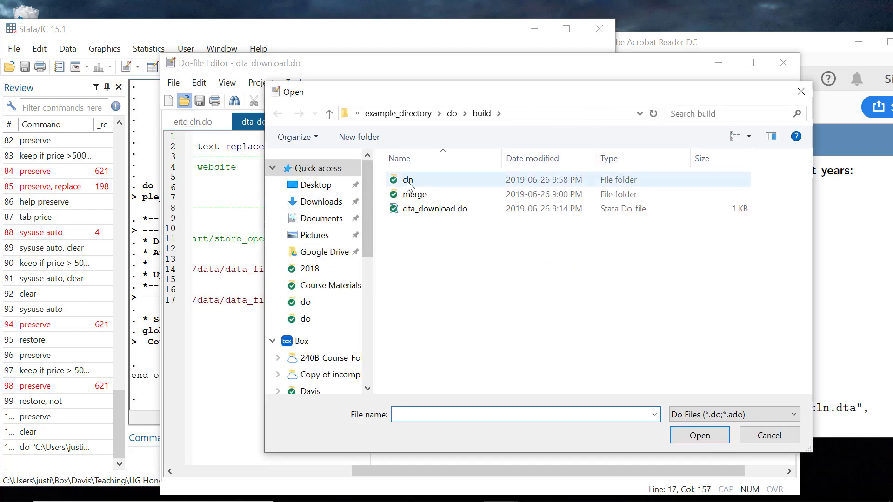
pyautogui.click(425, 178)
pyautogui.doubleClick(425, 178)
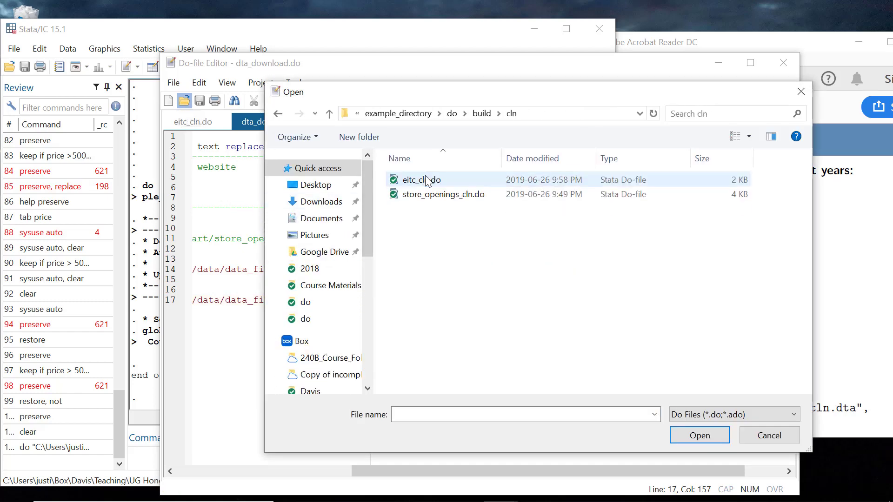
pyautogui.click(426, 198)
pyautogui.doubleClick(427, 196)
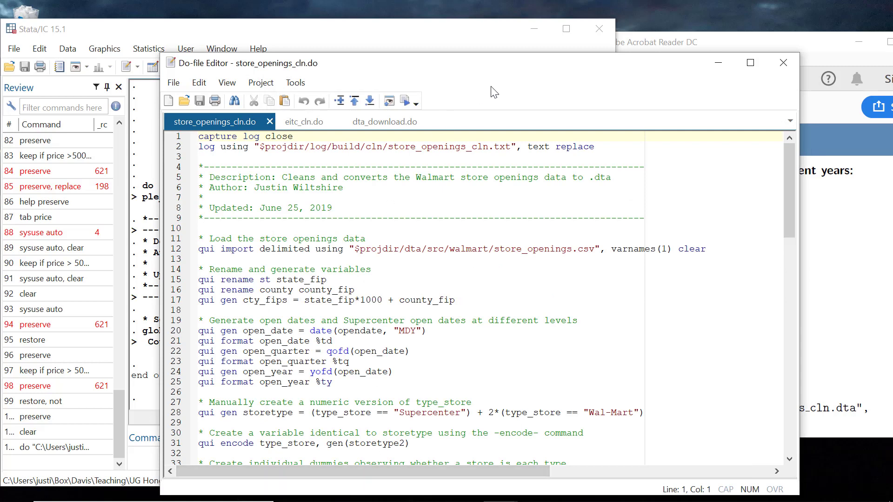
pyautogui.moveTo(512, 72); pyautogui.dragTo(547, 49)
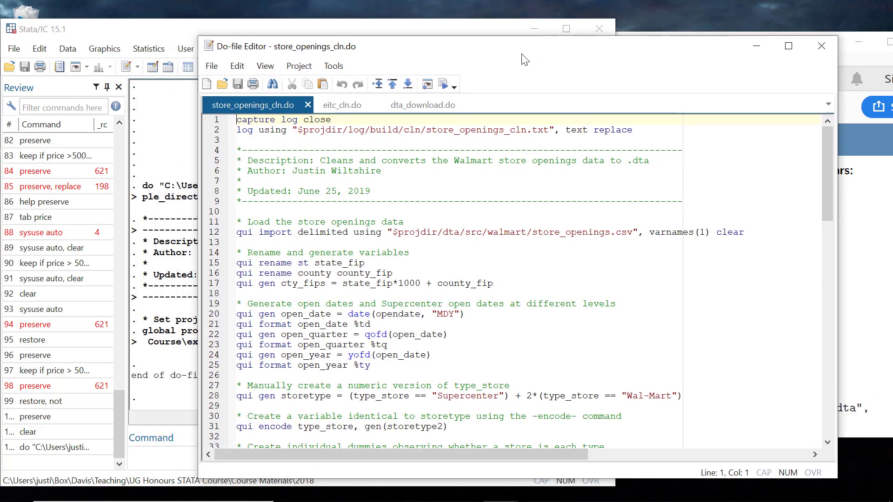
# Review the append, labelling and save sections of store_openings_cln.do and run the whole do-file
pyautogui.scroll(-6, 507, 266)
pyautogui.scroll(-18, 507, 267)
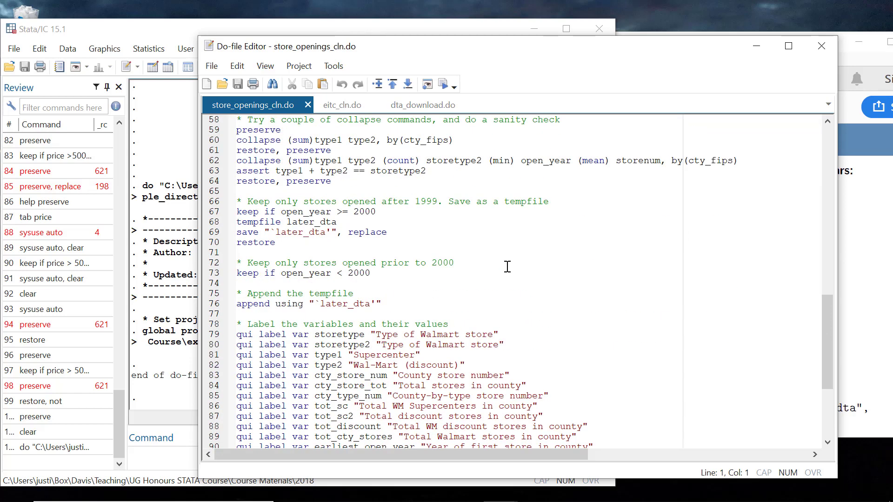
pyautogui.scroll(2, 489, 266)
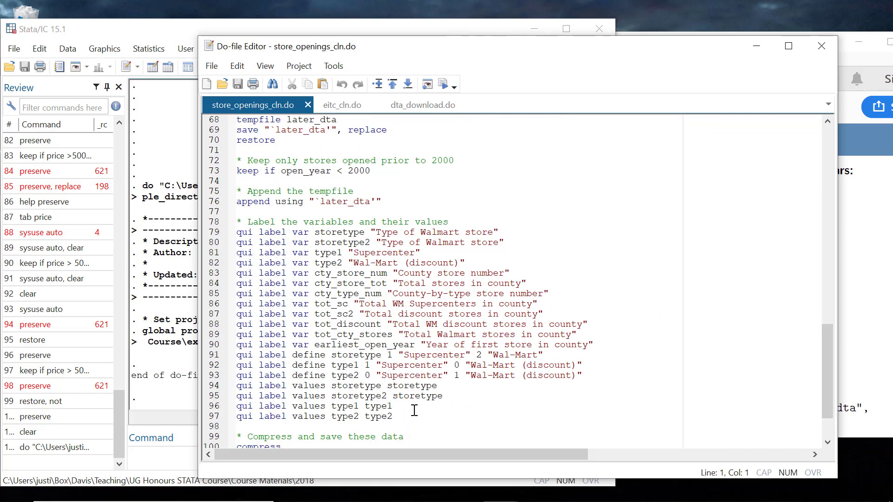
pyautogui.scroll(-2, 414, 410)
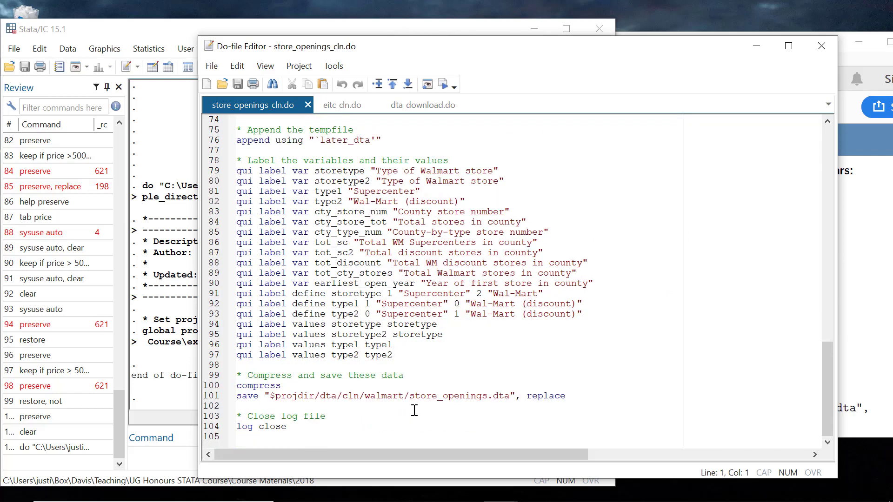
pyautogui.click(437, 85)
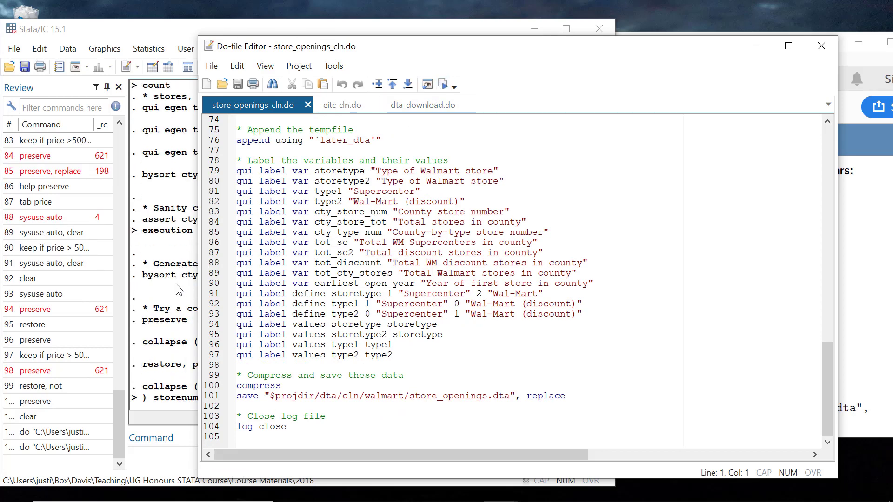
# Widen the variable list in the main Stata window and tabulate open_year
pyautogui.click(179, 289)
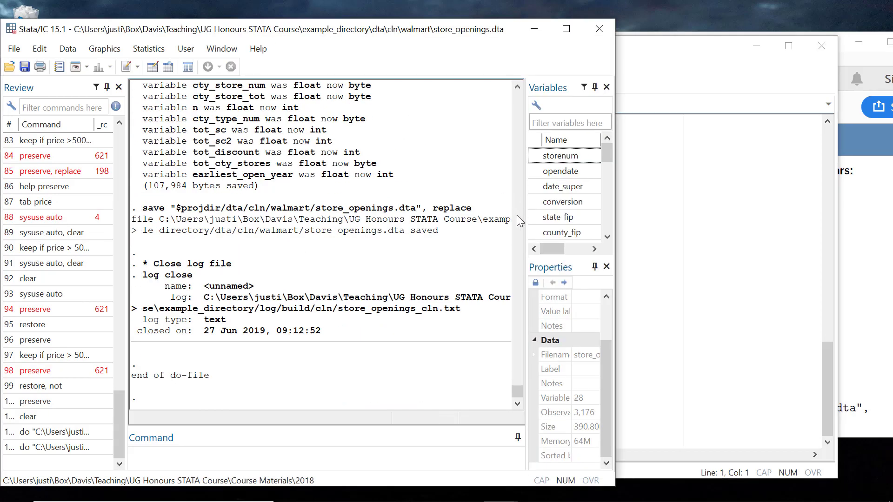
pyautogui.moveTo(518, 218); pyautogui.dragTo(467, 233)
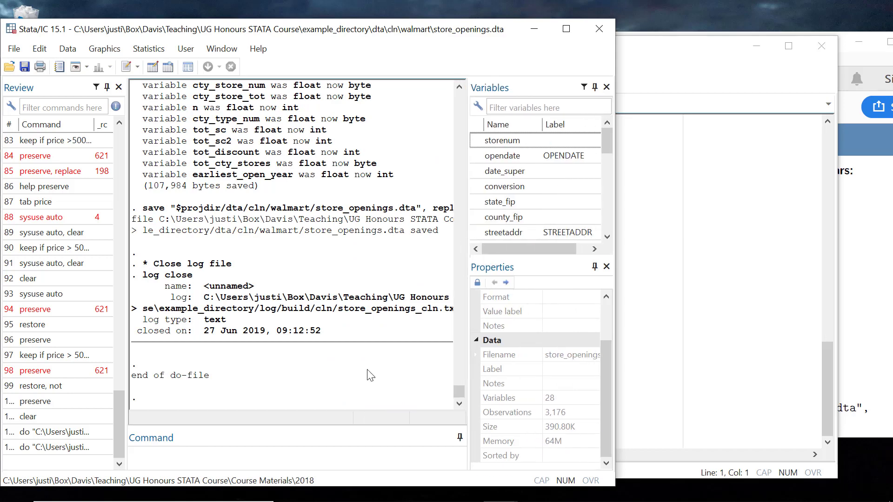
pyautogui.click(329, 464)
pyautogui.write('tab ope')
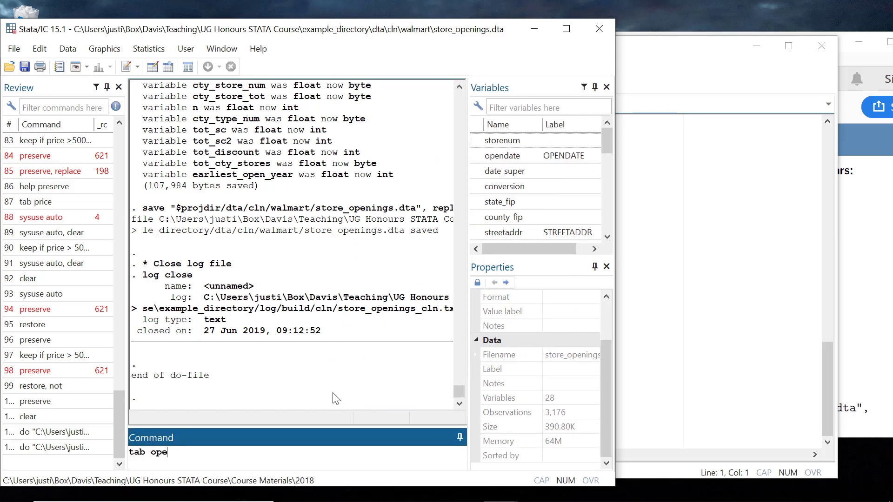
pyautogui.write('n_year')
pyautogui.press('Return')
pyautogui.press('space')
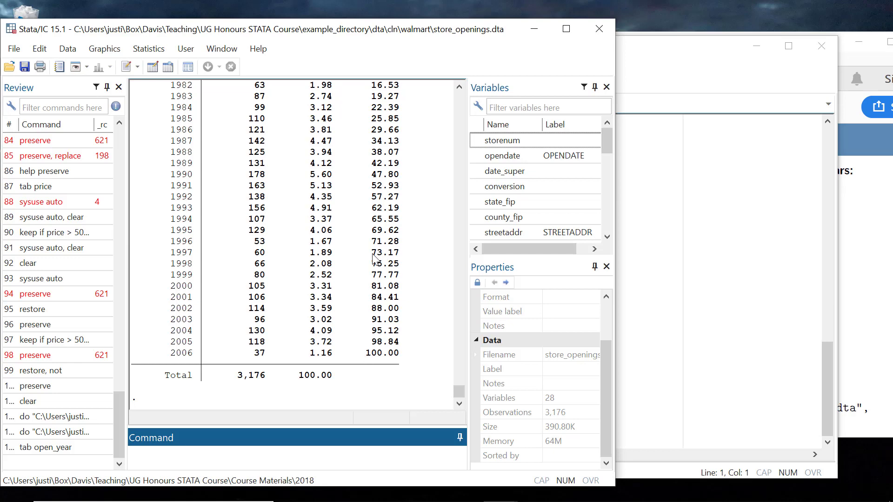
# Following the appending slide, keep only the observations with open_year >= 2000
pyautogui.click(873, 244)
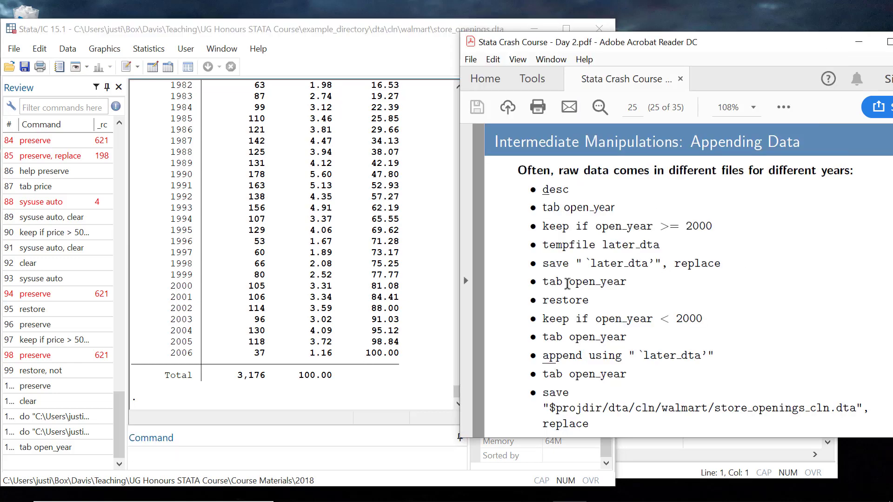
pyautogui.click(79, 489)
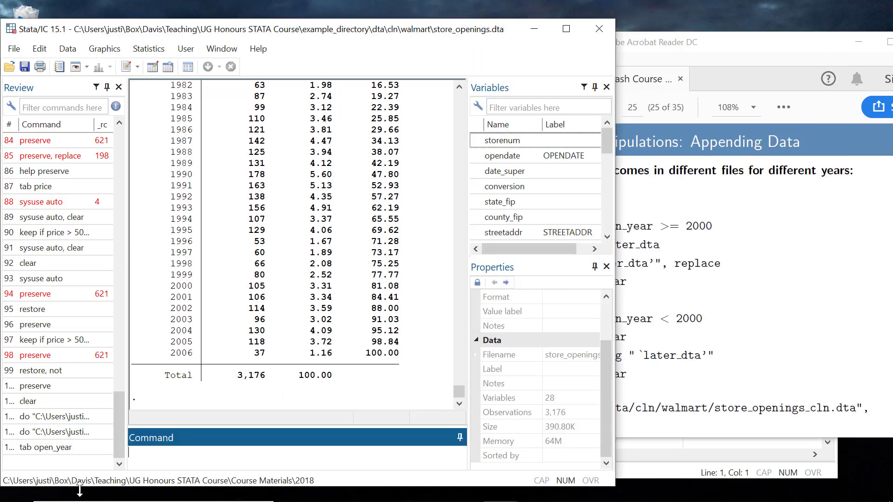
pyautogui.write('keep if open_year >=')
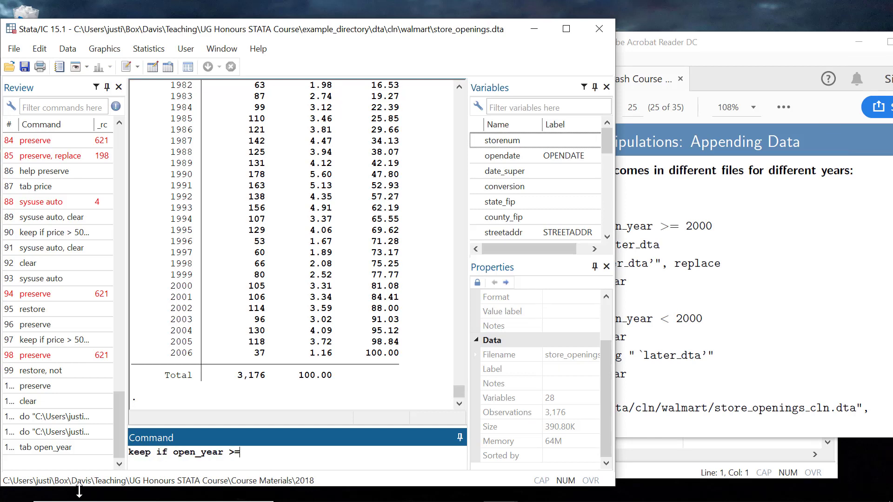
pyautogui.write(' 2000')
pyautogui.press('Return')
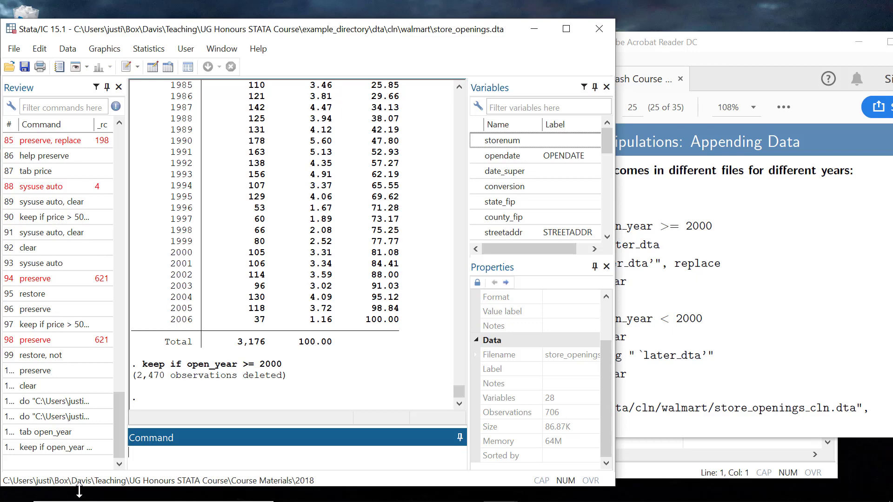
# Declare a tempfile named later_dta and save the current data to "`later_dta'" with the replace option
pyautogui.click(418, 493)
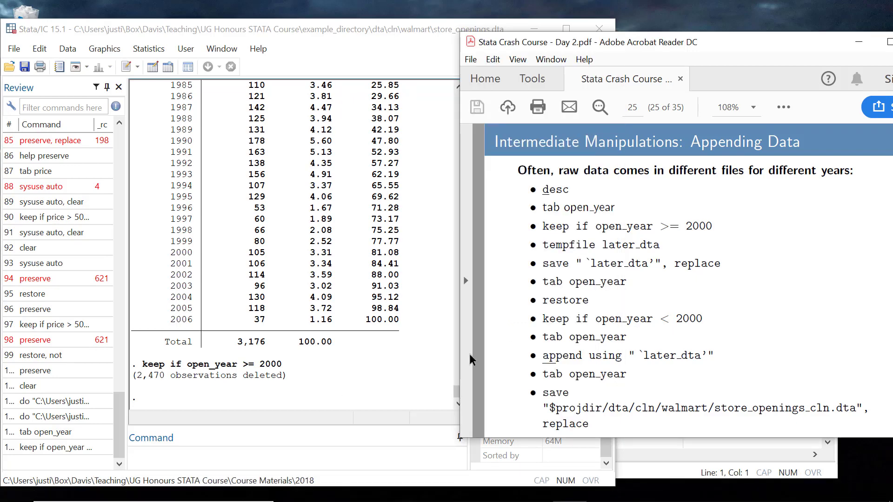
pyautogui.click(371, 459)
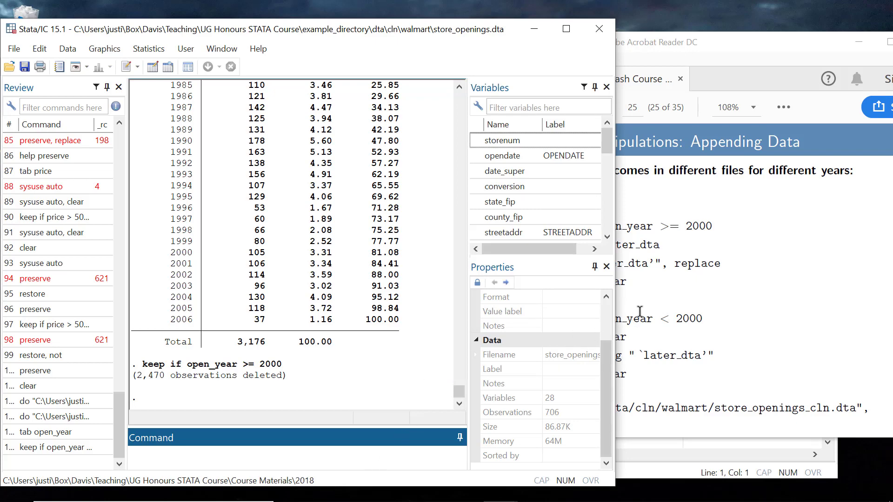
pyautogui.click(646, 306)
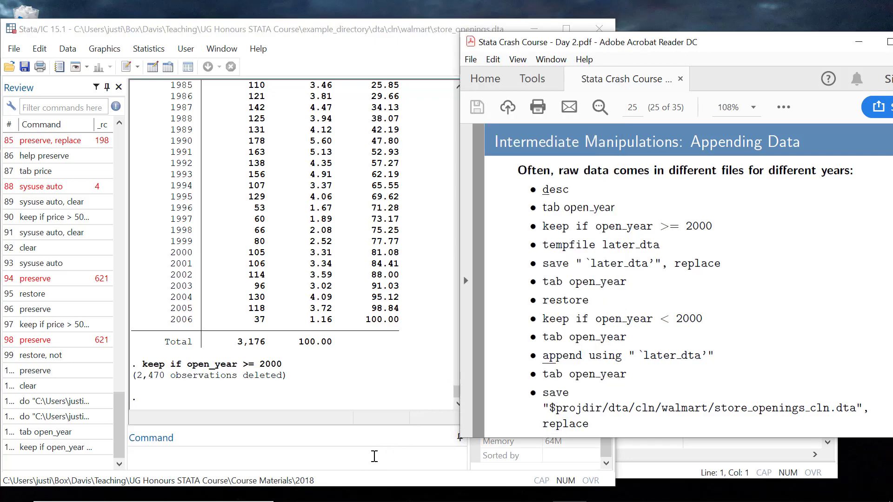
pyautogui.click(376, 457)
pyautogui.click(657, 274)
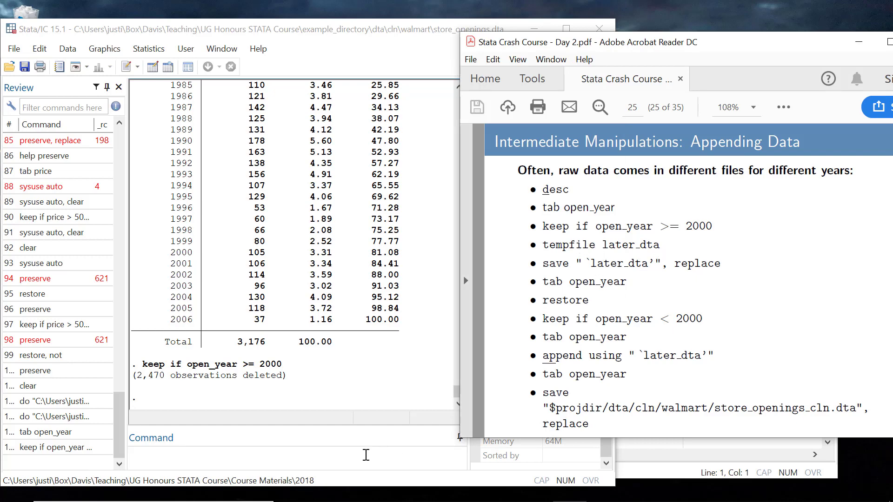
pyautogui.click(366, 455)
pyautogui.write('ta')
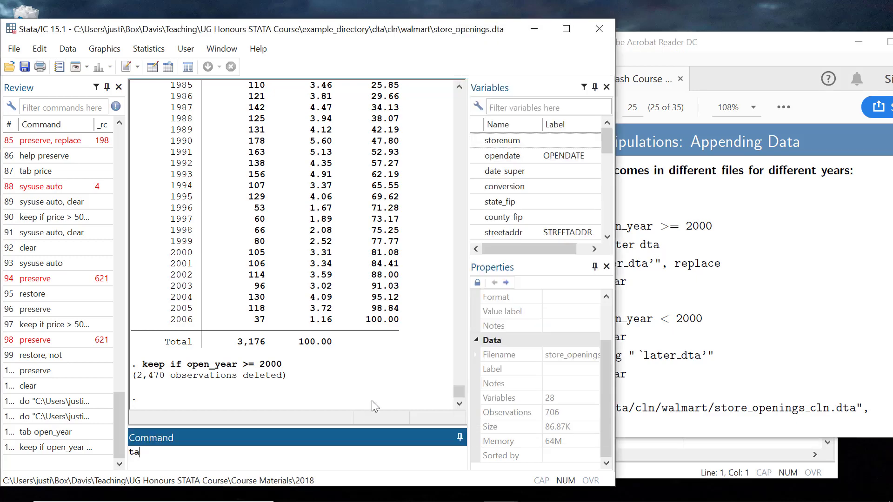
pyautogui.write('mpfile later_dta')
pyautogui.press('Return')
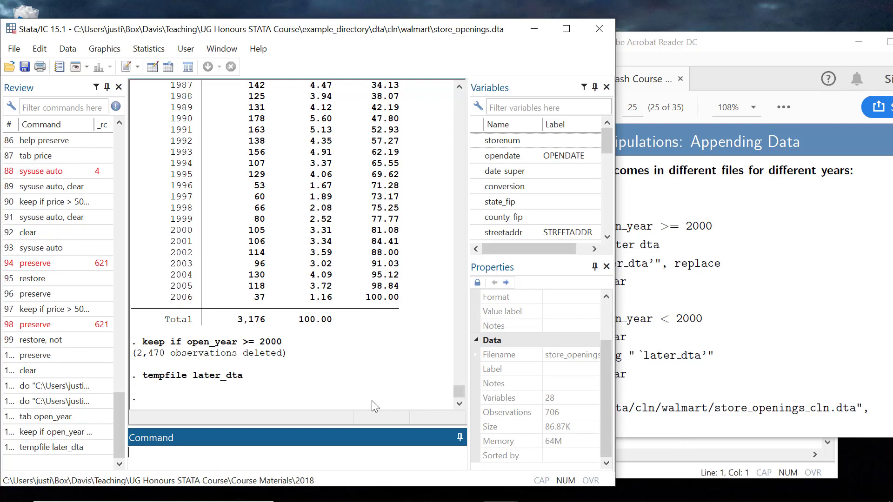
pyautogui.write('save "`later_dta\'", replace')
pyautogui.press('Return')
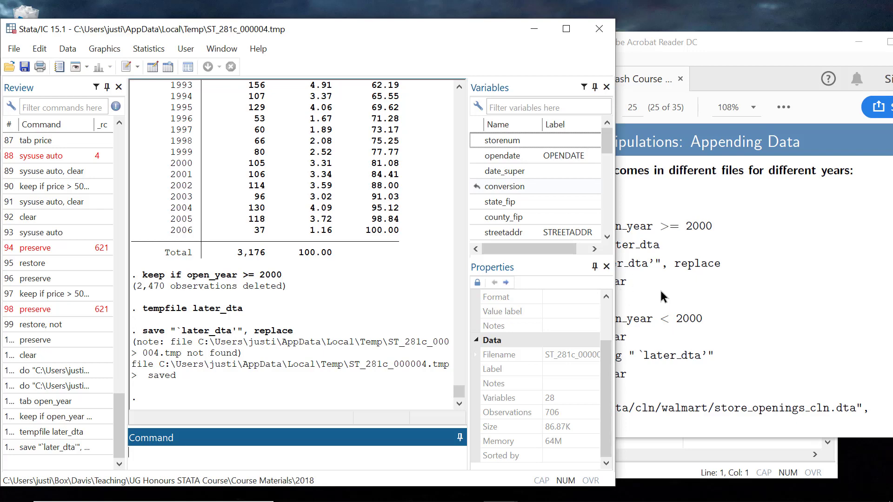
# Return to store_openings_cln.do and run it again to reload the full store openings data
pyautogui.moveTo(505, 500)
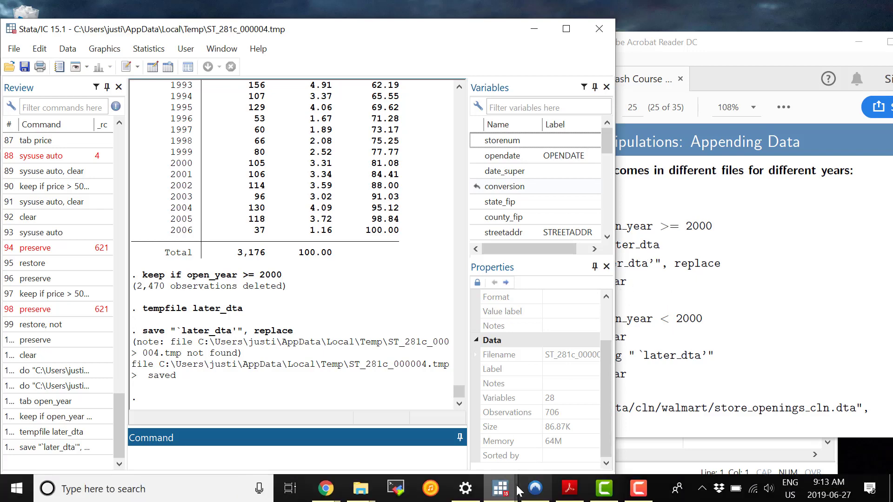
pyautogui.click(473, 351)
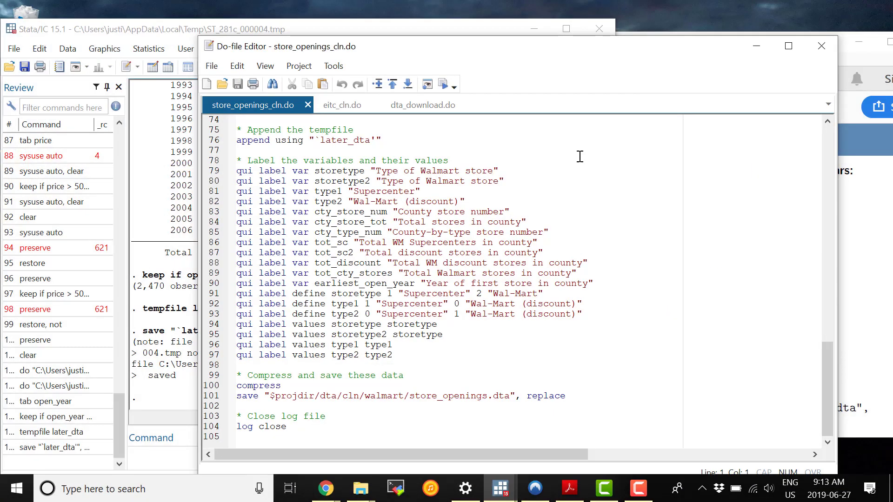
pyautogui.click(428, 85)
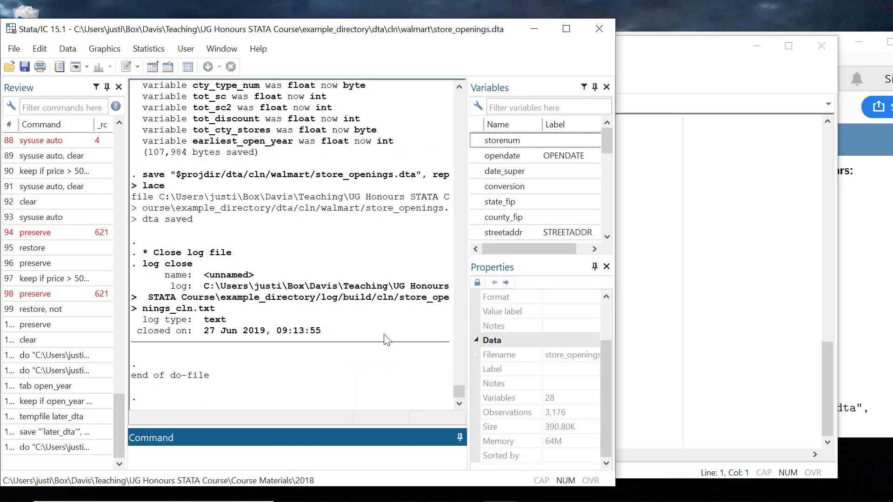
# Keep only the observations with open_year < 2000
pyautogui.write('keep if open_year')
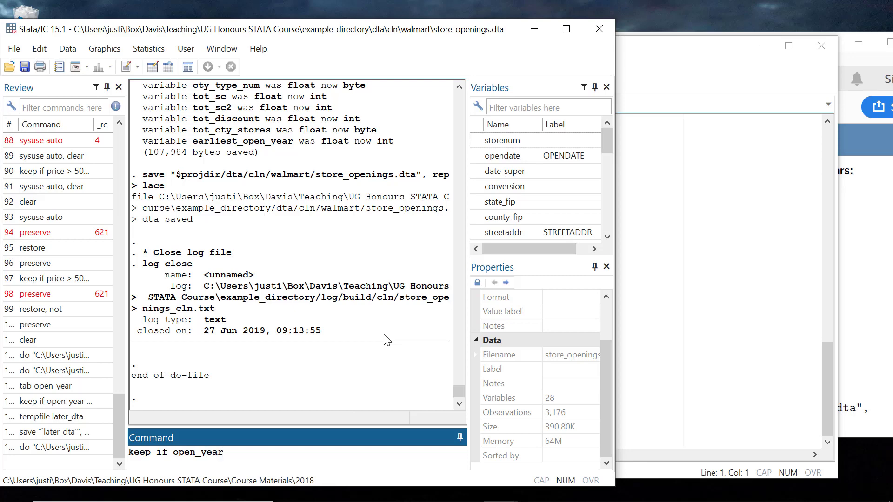
pyautogui.write(' < 2000')
pyautogui.press('Return')
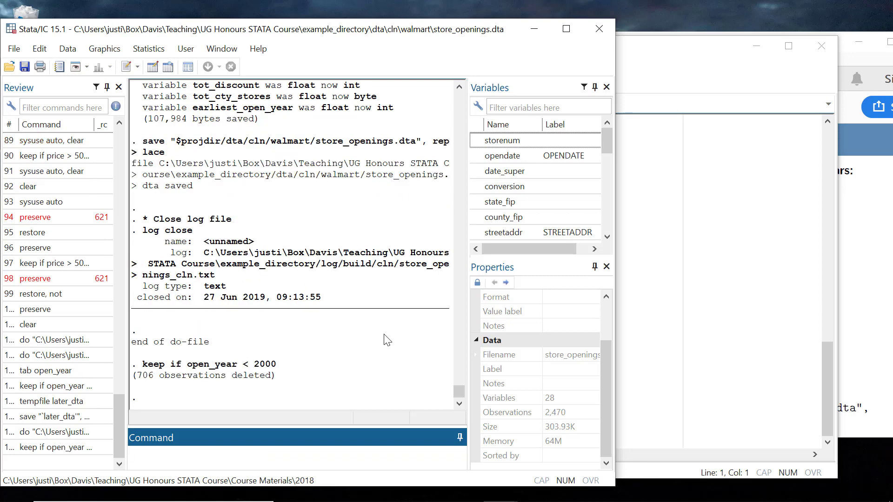
# Tabulate open_year for the remaining pre-2000 observations and read through the whole table
pyautogui.write('tab open_year')
pyautogui.press('Return')
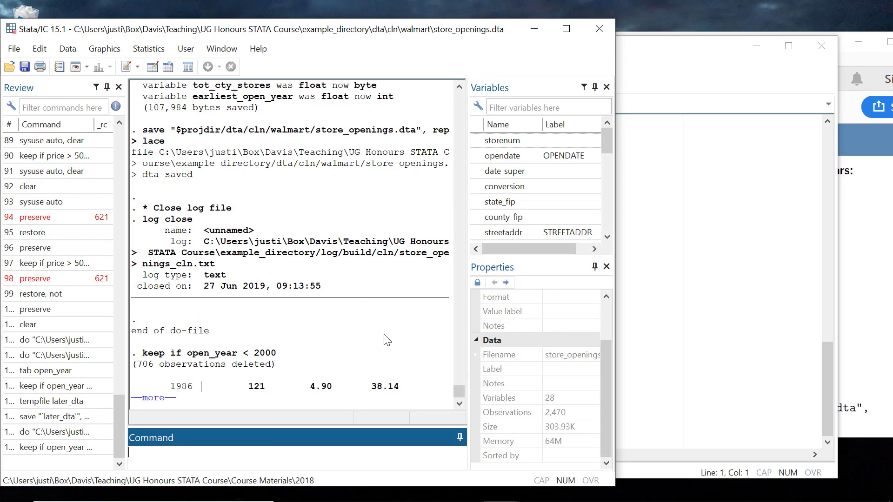
pyautogui.press('space')
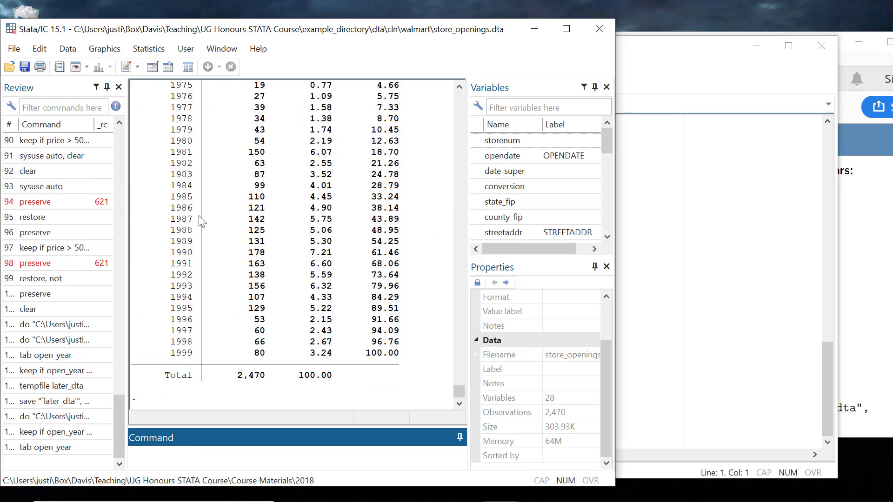
pyautogui.scroll(4, 205, 259)
pyautogui.scroll(-4, 189, 256)
# Describe the dataset and review its full list of variables
pyautogui.write('desc')
pyautogui.press('Return')
pyautogui.press('space')
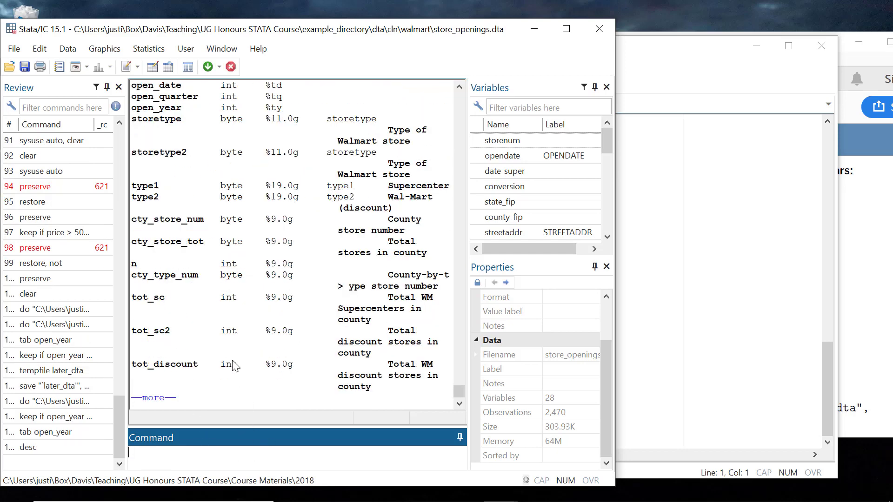
pyautogui.press('space')
pyautogui.scroll(3, 227, 288)
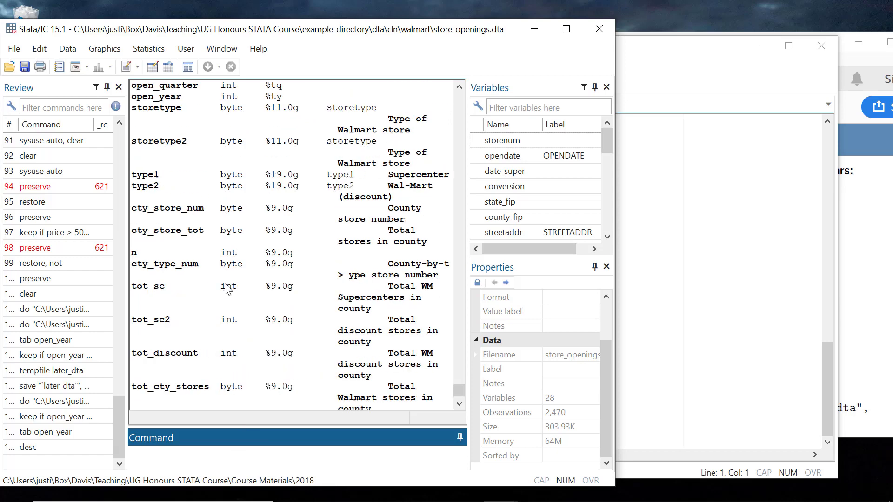
pyautogui.scroll(6, 227, 288)
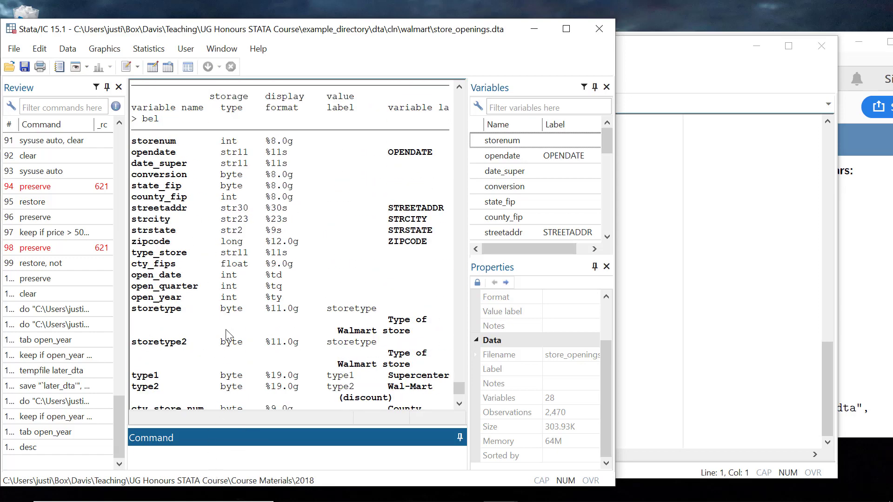
# Keep only the variables storenum, open_year, cty_fips and storetype2
pyautogui.write('keep storenum open')
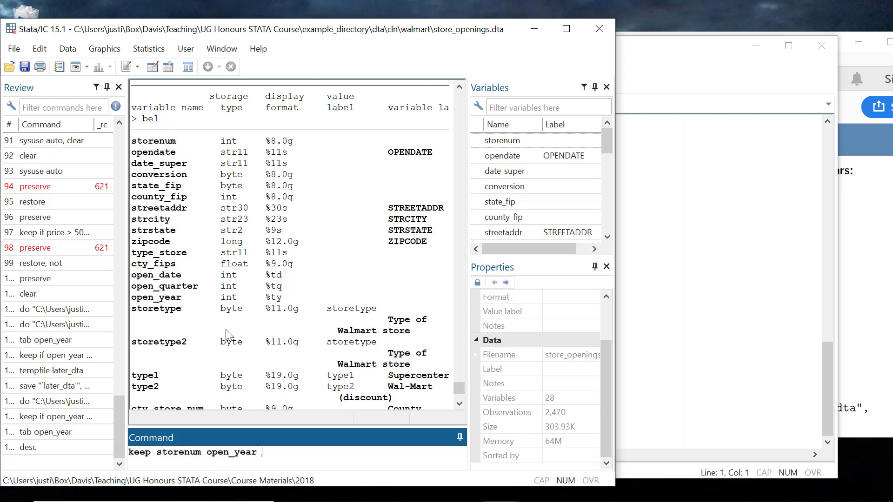
pyautogui.write('cty_fips')
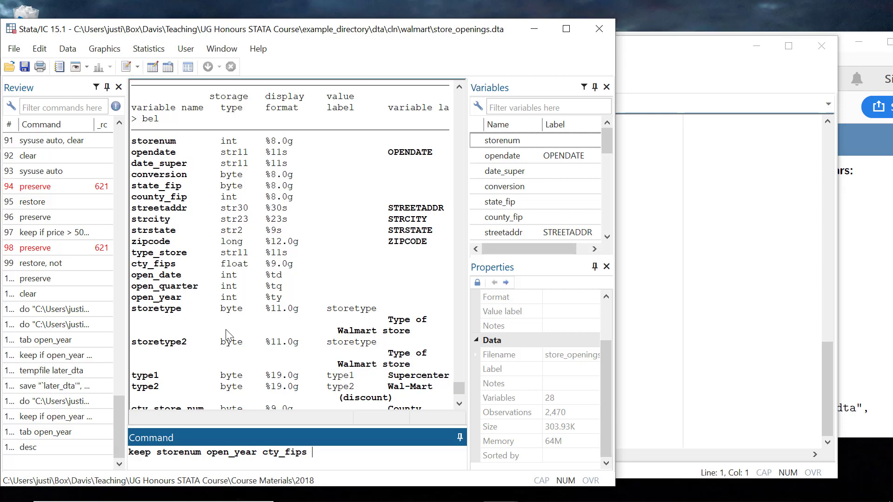
pyautogui.write(' storetype2')
pyautogui.press('Return')
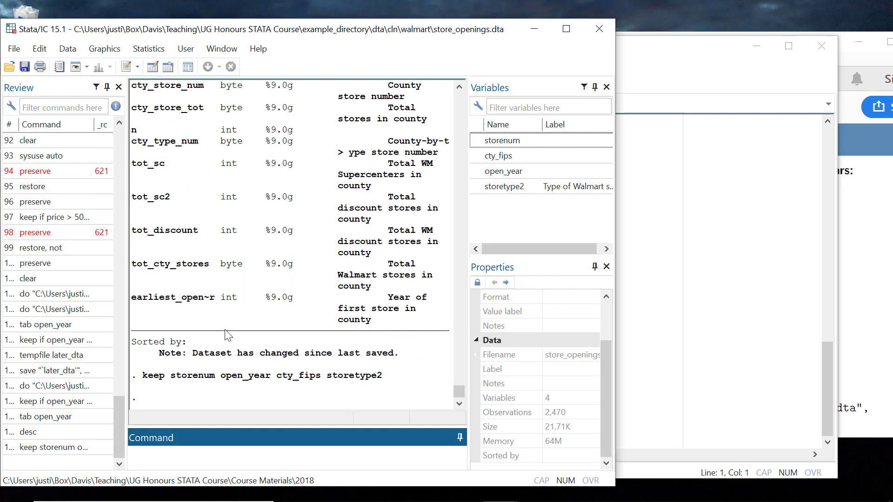
# Append the tempfile with append using "`later_dta'" to the data in memory
pyautogui.write('append')
pyautogui.write('"`later_dta"')
pyautogui.press('BackSpace')
pyautogui.write('\'"')
pyautogui.press('Return')
pyautogui.press('pageup')
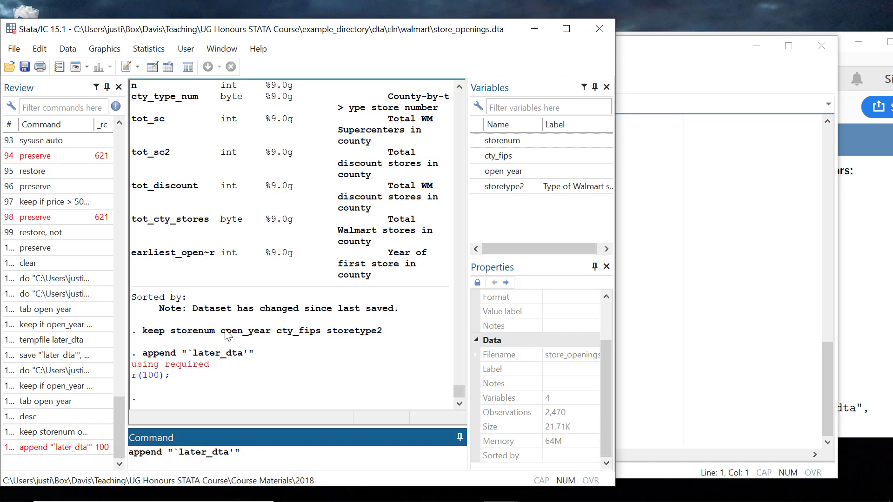
pyautogui.write('using')
pyautogui.press('Return')
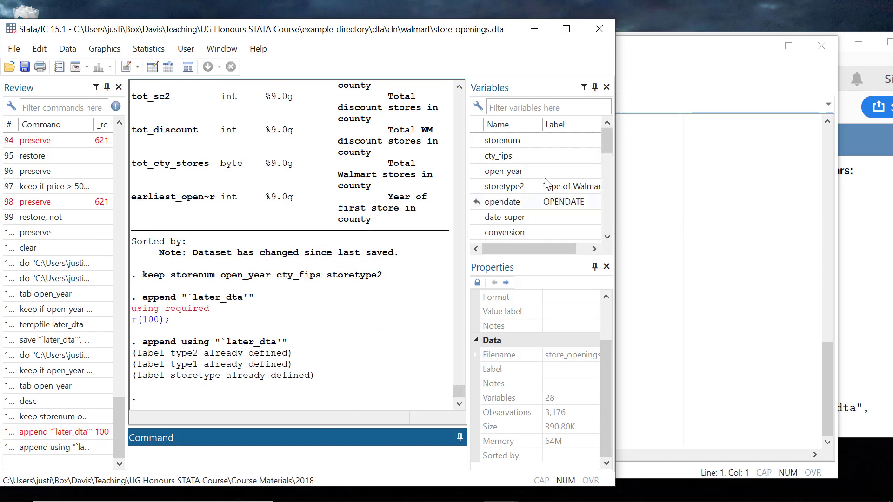
# Look through the variables of the combined data and tabulate open_year across the full range of years
pyautogui.scroll(-4, 542, 191)
pyautogui.scroll(5, 542, 191)
pyautogui.write('tab open_year')
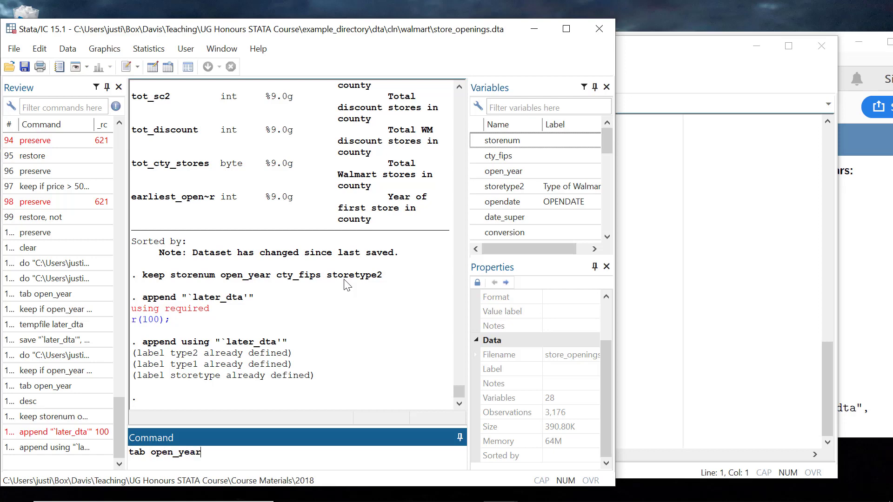
pyautogui.press('Return')
pyautogui.press('space')
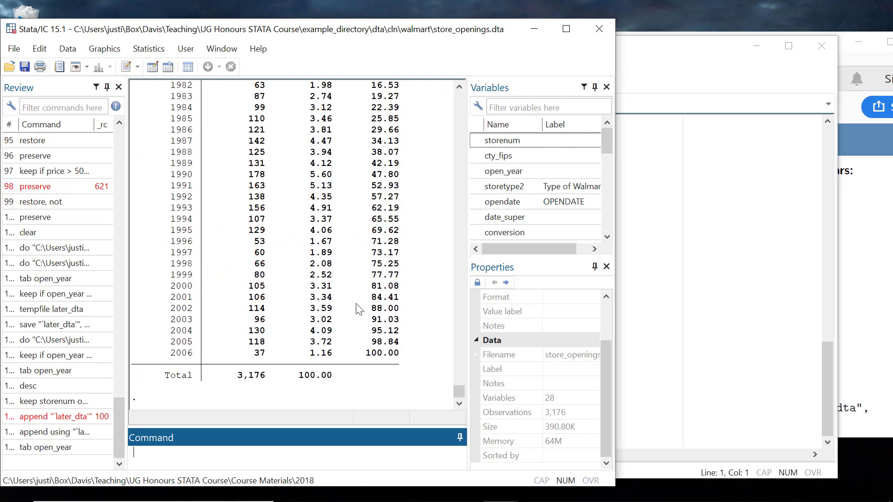
pyautogui.scroll(10, 229, 335)
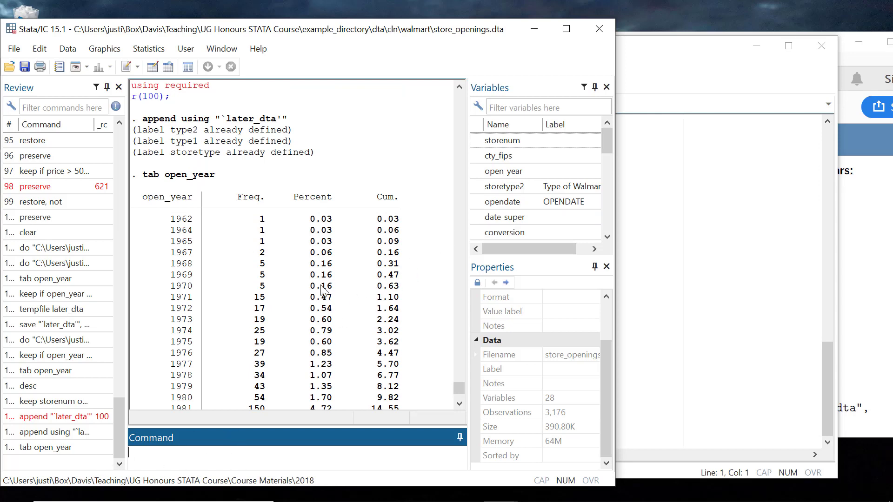
# List all variables whose names start with storetype, using the storetype* wildcard
pyautogui.write('list storetype')
pyautogui.write('*')
pyautogui.press('Return')
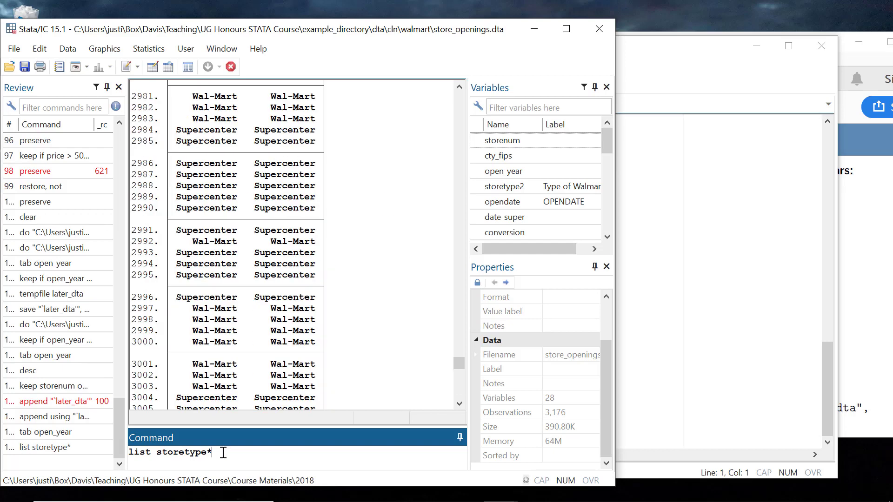
# List storetype* together with open_year and page through to the last observations to compare early and later years
pyautogui.write('open_year')
pyautogui.press('Return')
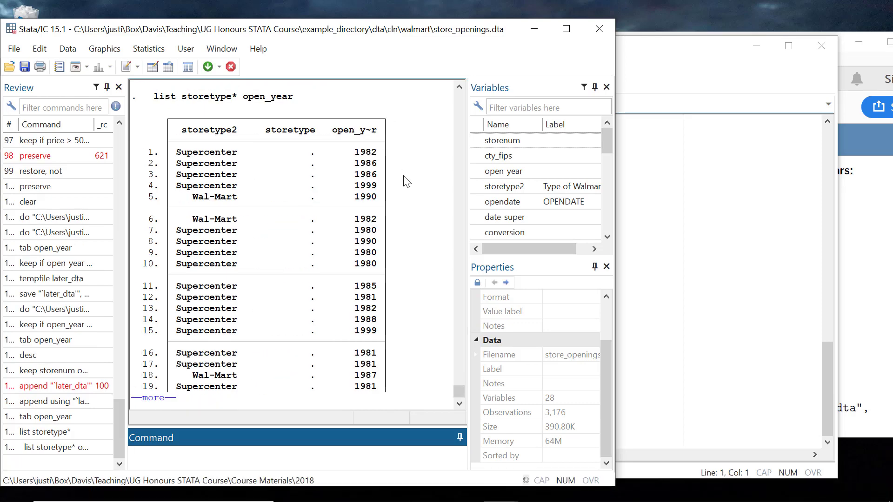
pyautogui.press('space')
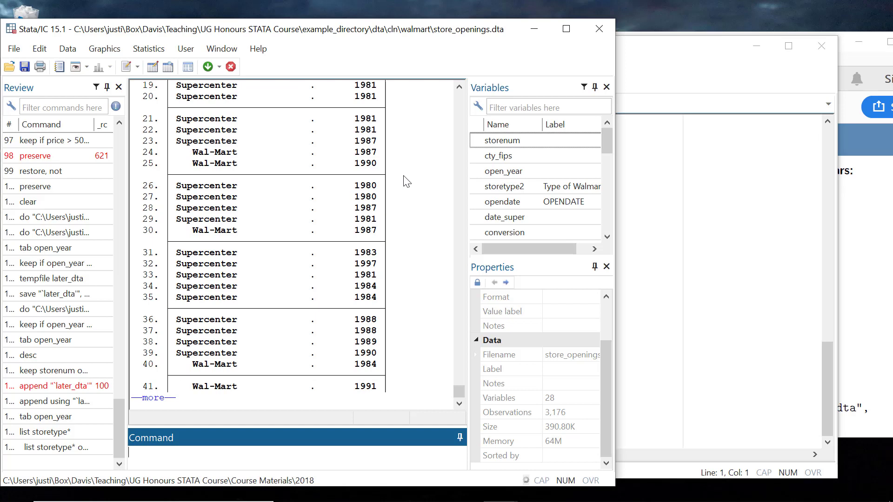
pyautogui.scroll(7, 400, 183)
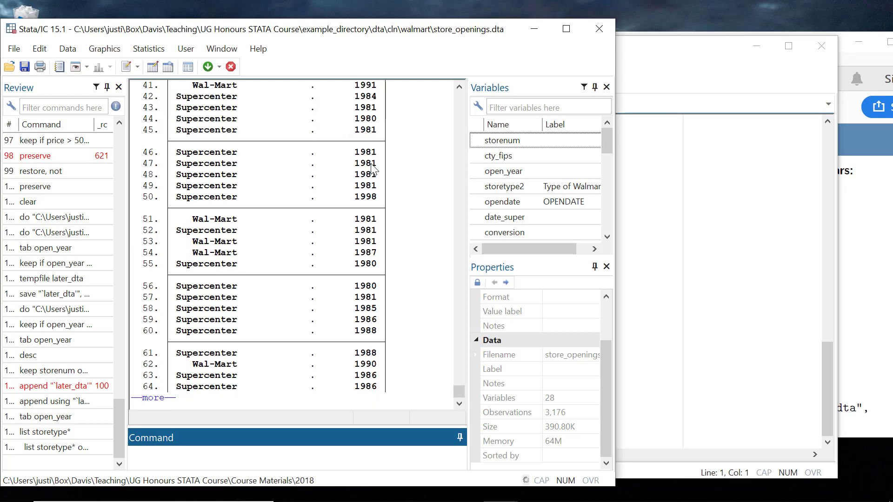
pyautogui.press('space')
pyautogui.press('space')
pyautogui.press('space')
pyautogui.press('space')
pyautogui.press('space')
pyautogui.press('space')
pyautogui.press('space')
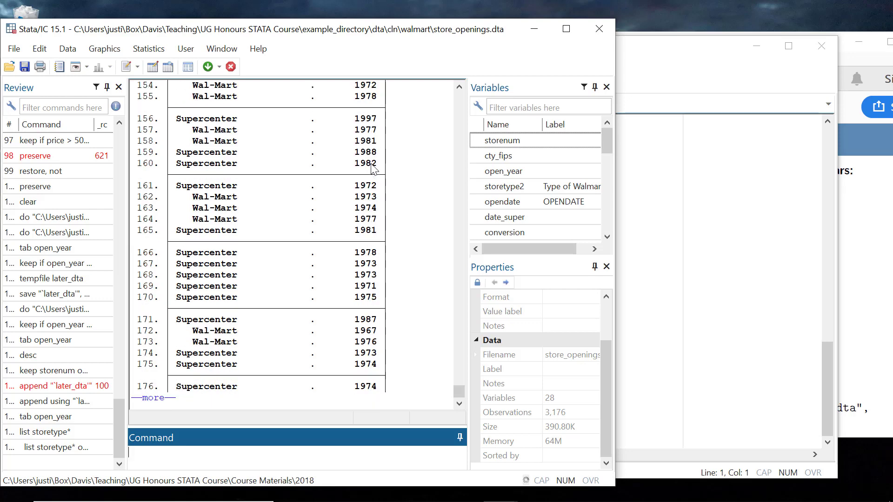
pyautogui.press('space')
pyautogui.press('space')
pyautogui.press('space')
pyautogui.press('space')
pyautogui.press('space')
pyautogui.press('space')
pyautogui.press('space')
pyautogui.press('space')
pyautogui.press('space')
pyautogui.press('space')
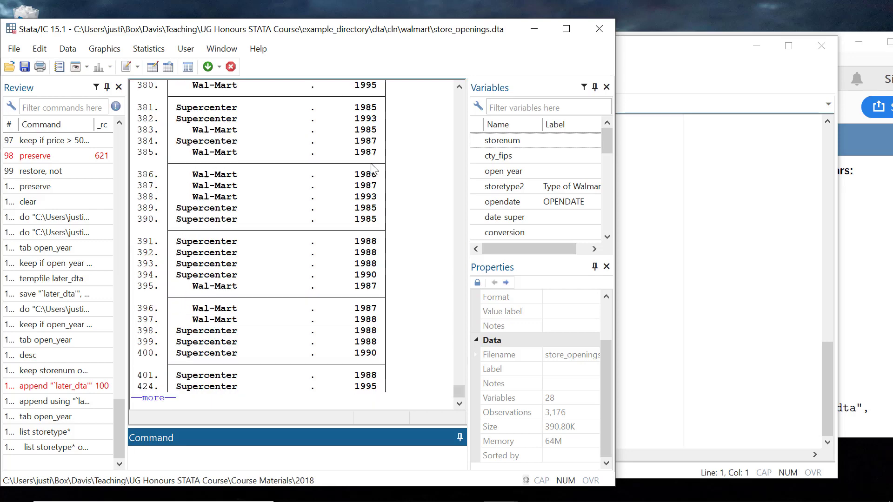
pyautogui.press('space')
pyautogui.press('space')
pyautogui.press('space')
pyautogui.press('space')
pyautogui.press('space')
pyautogui.press('space')
pyautogui.press('space')
pyautogui.press('space')
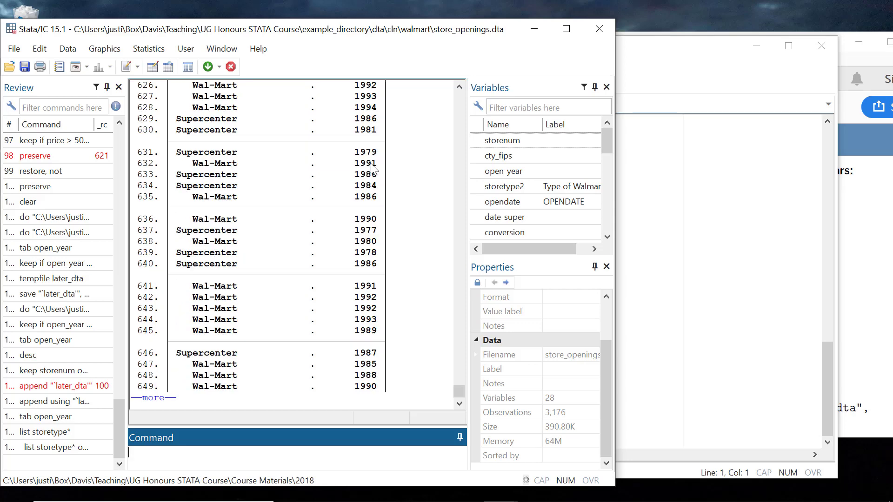
pyautogui.press('space')
pyautogui.press('space')
pyautogui.press('space')
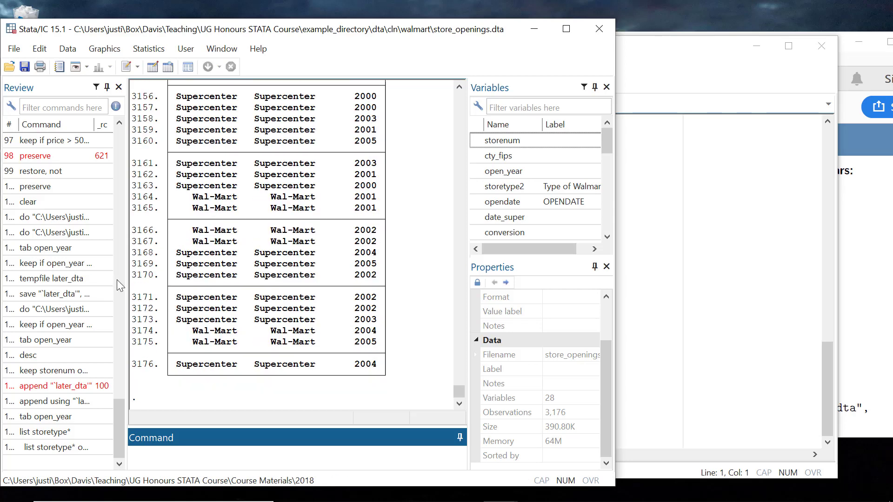
pyautogui.scroll(1, 274, 132)
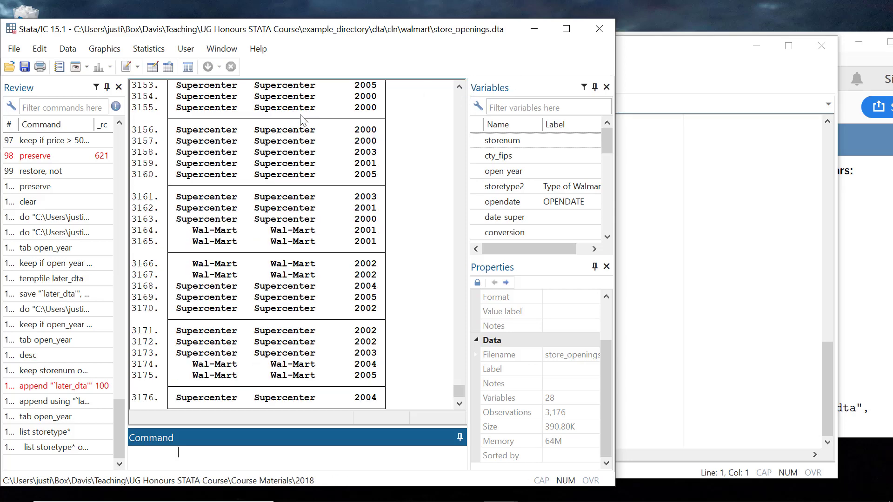
pyautogui.scroll(4, 274, 132)
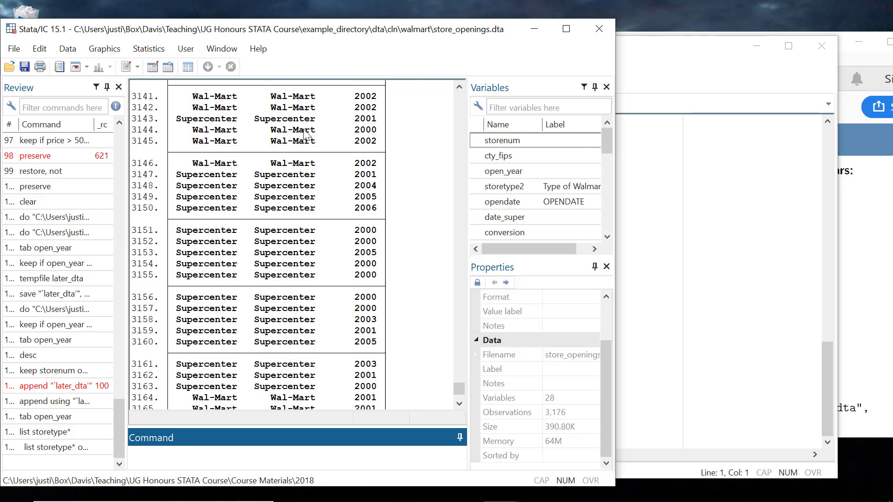
pyautogui.scroll(6, 289, 162)
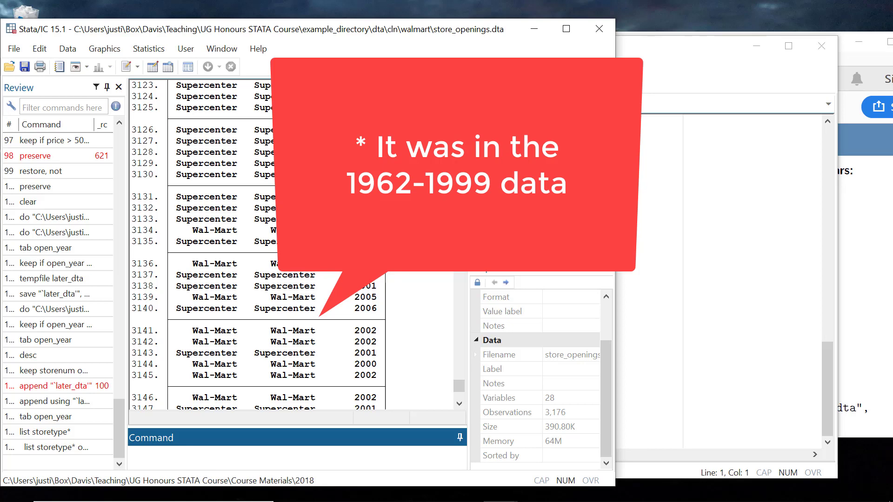
# Switch to the Stata Crash Course - Day 2 slides and go from Appending Data to the first Re-shaping Data slide
pyautogui.hotkey('alt', 'Tab')
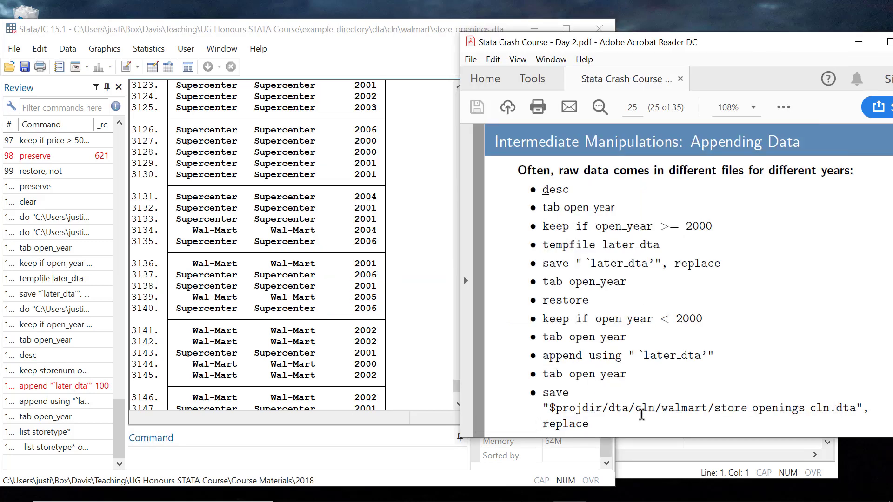
pyautogui.scroll(-1, 735, 403)
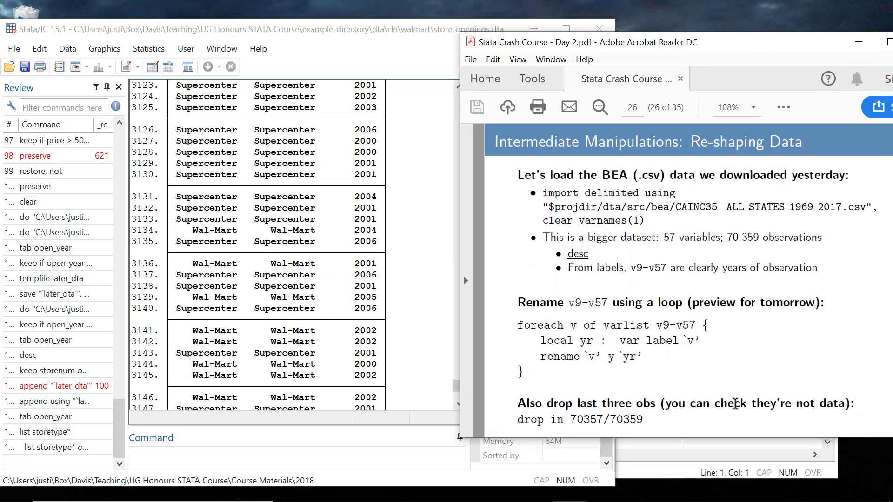
pyautogui.scroll(1, 734, 404)
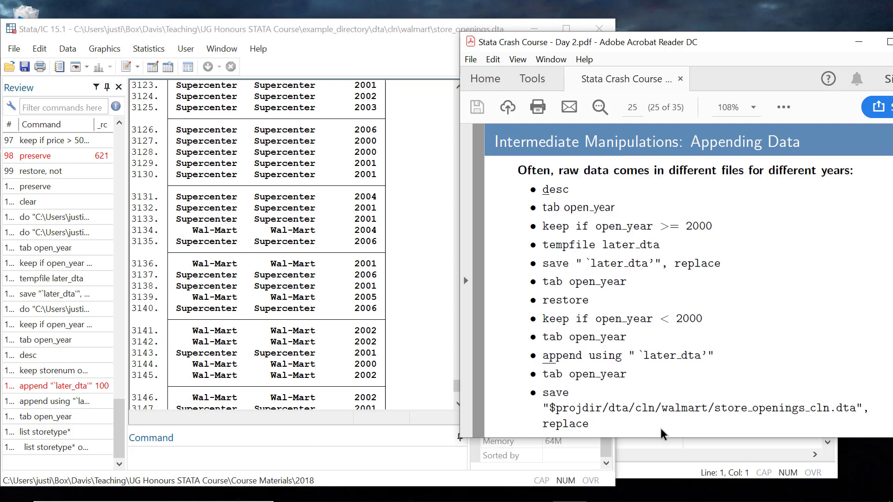
pyautogui.scroll(-1, 751, 398)
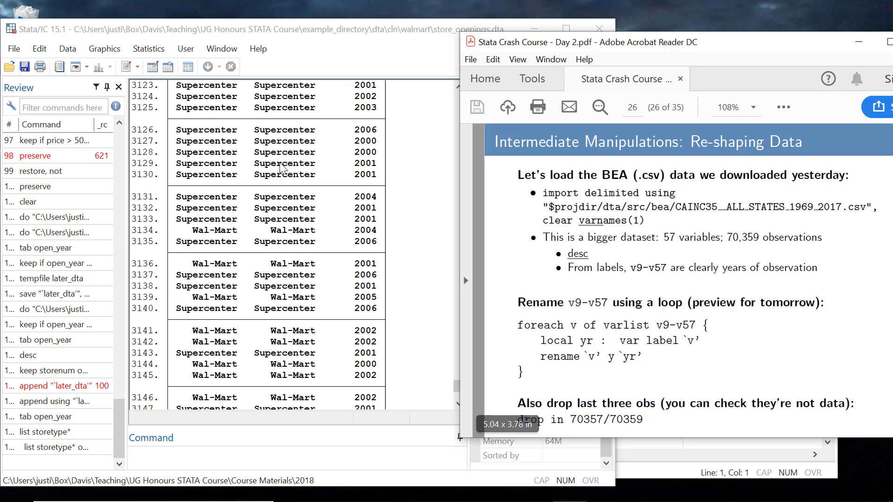
# Return to Stata and look back over the store types listed for the later years
pyautogui.click(328, 134)
pyautogui.scroll(10, 230, 215)
pyautogui.scroll(4, 230, 215)
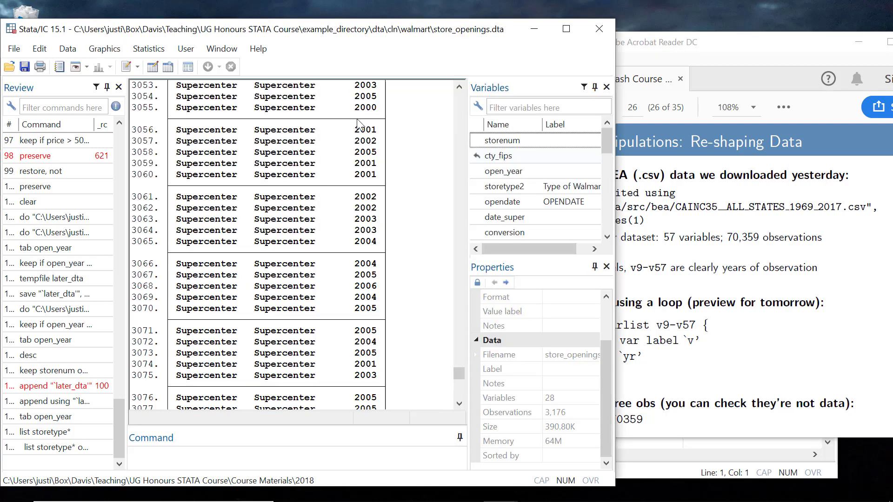
# Preview the Re-shaping Data slides in the PDF, ending back on the slide about loading the BEA data
pyautogui.click(679, 384)
pyautogui.scroll(-3, 677, 384)
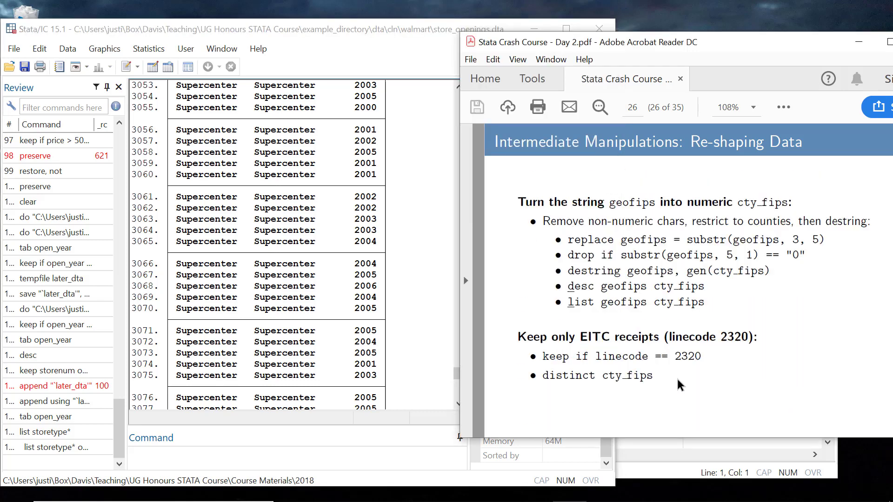
pyautogui.scroll(-3, 678, 384)
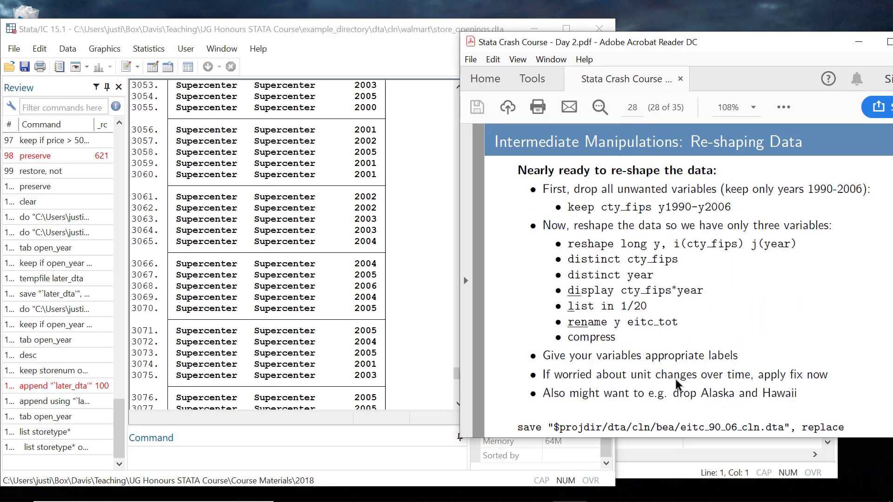
pyautogui.scroll(6, 677, 384)
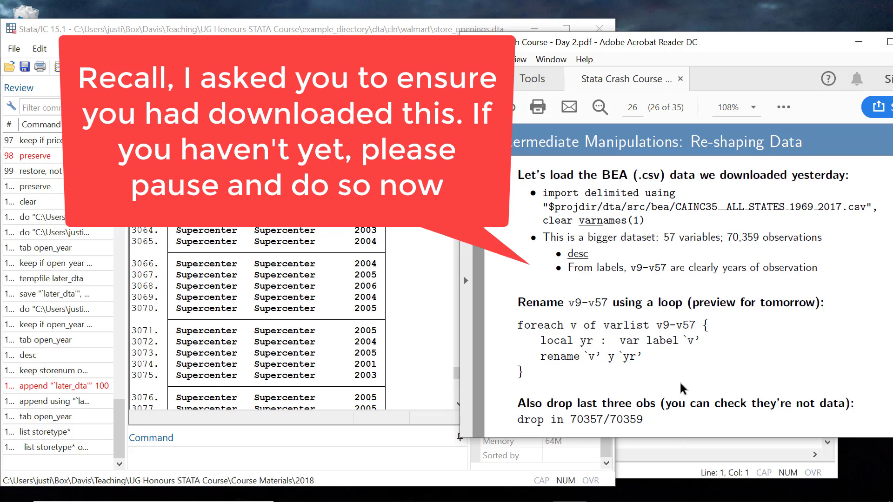
# Switch to the Do-file Editor showing store_openings_cln.do
pyautogui.moveTo(641, 494)
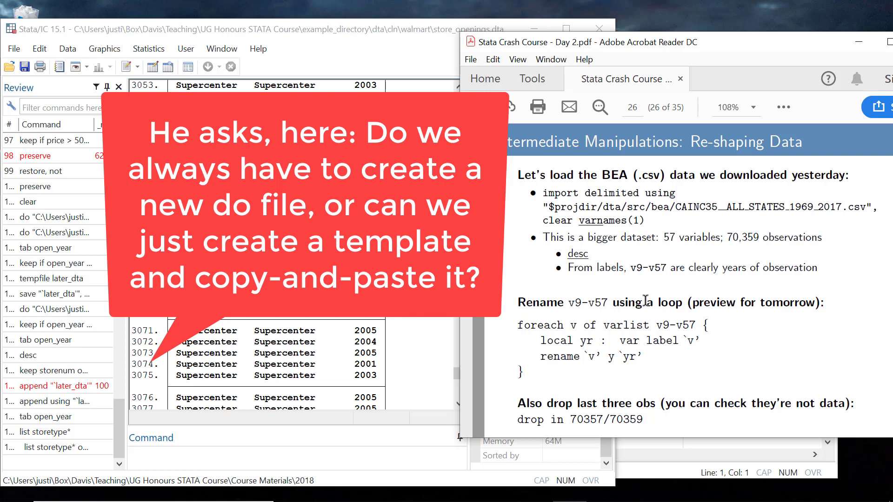
pyautogui.moveTo(500, 495)
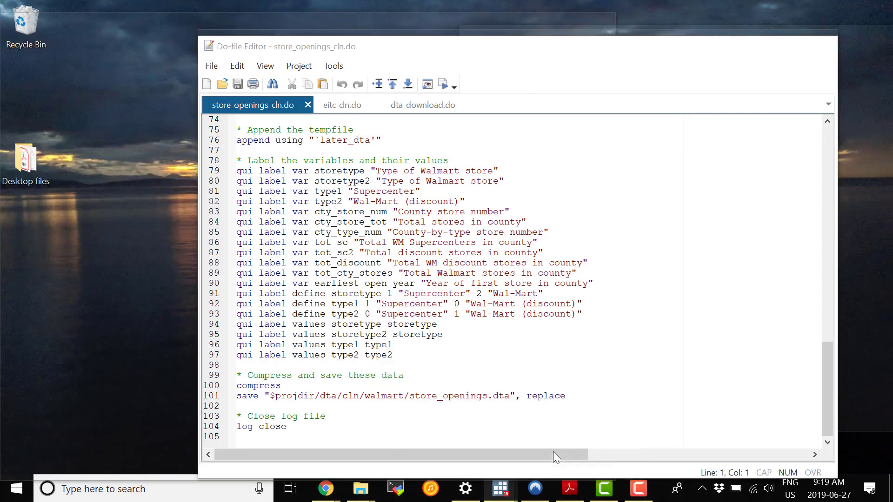
pyautogui.click(554, 451)
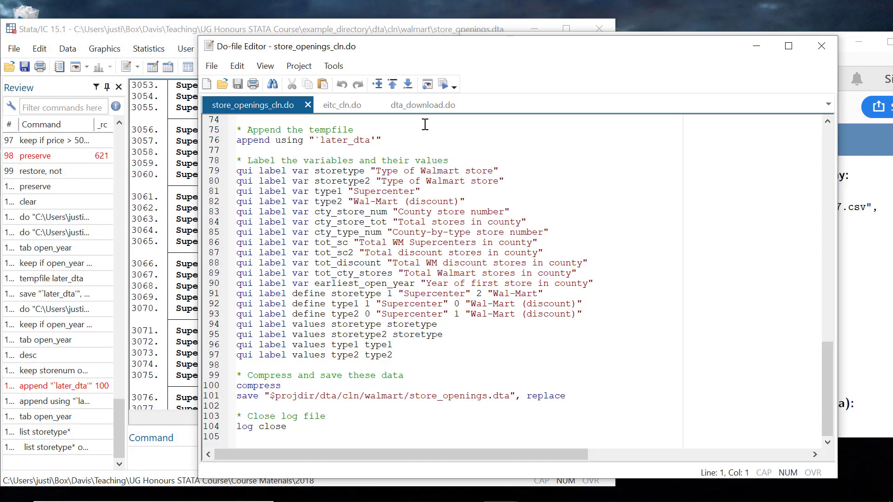
# Look through eitc_cln.do from its header to the reshape and save commands, comparing its opening section with store_openings_cln.do
pyautogui.click(331, 113)
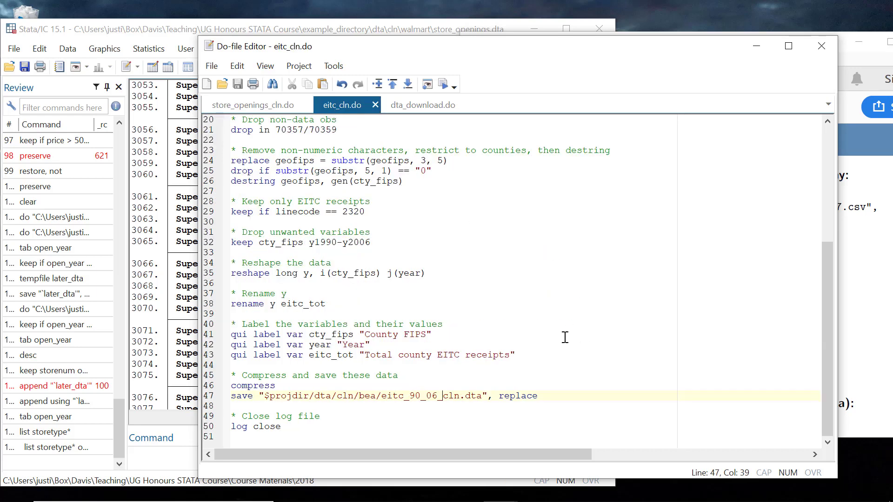
pyautogui.scroll(6, 563, 339)
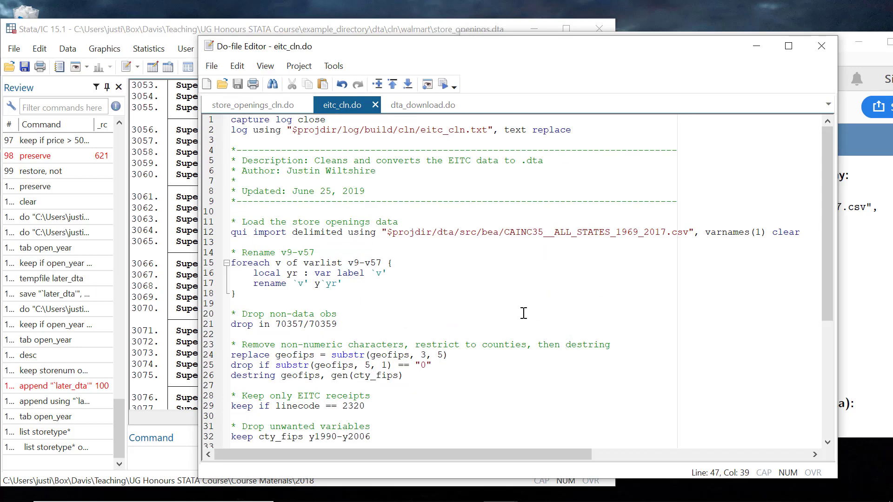
pyautogui.scroll(-6, 521, 267)
pyautogui.scroll(6, 519, 269)
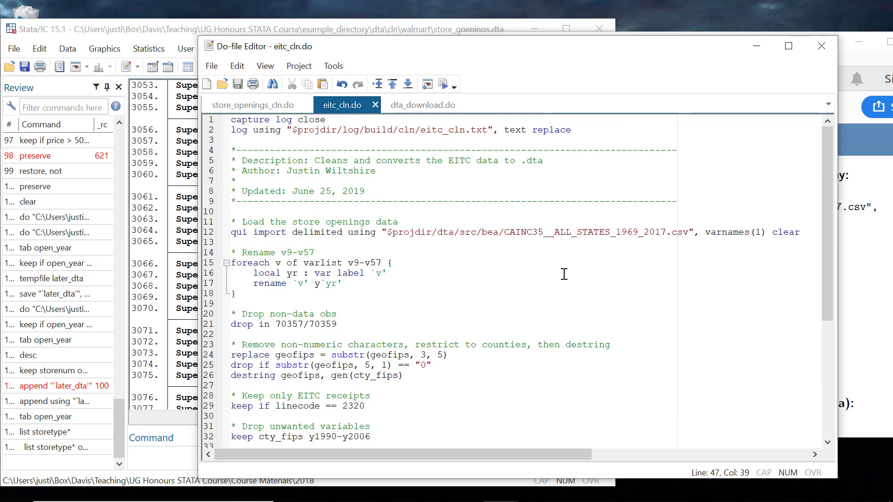
pyautogui.click(253, 106)
pyautogui.scroll(6, 337, 282)
pyautogui.scroll(18, 337, 282)
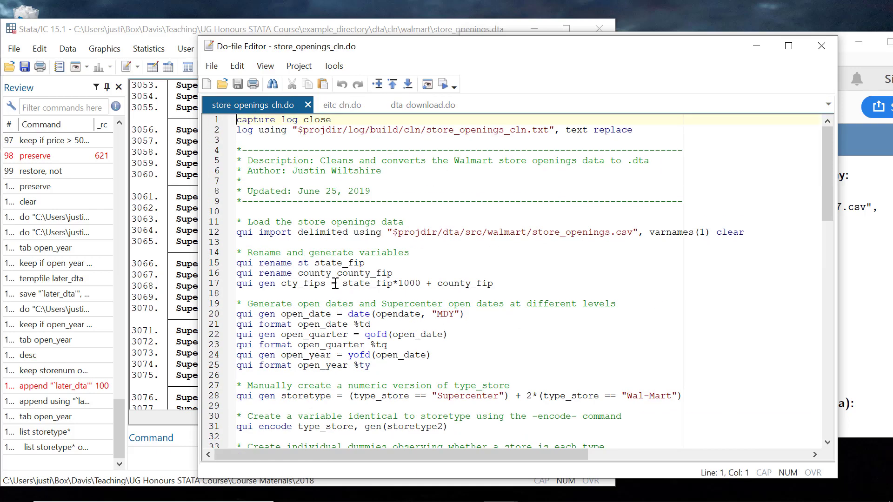
pyautogui.click(357, 109)
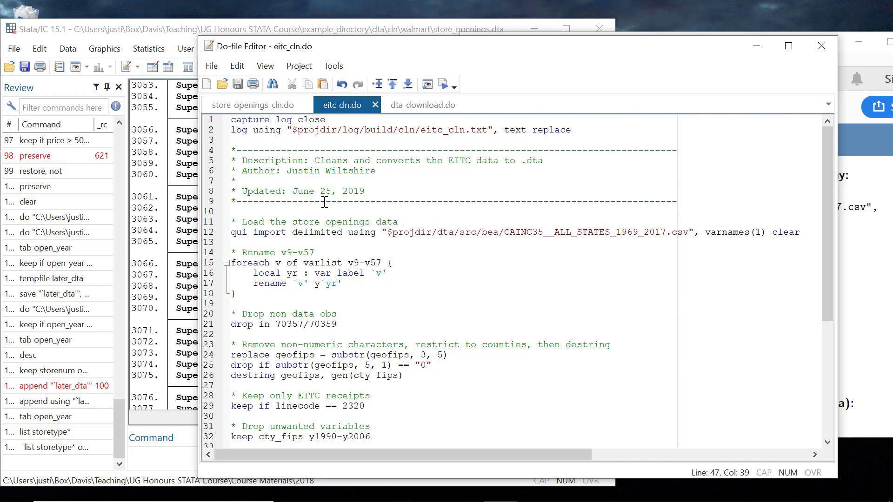
pyautogui.click(364, 191)
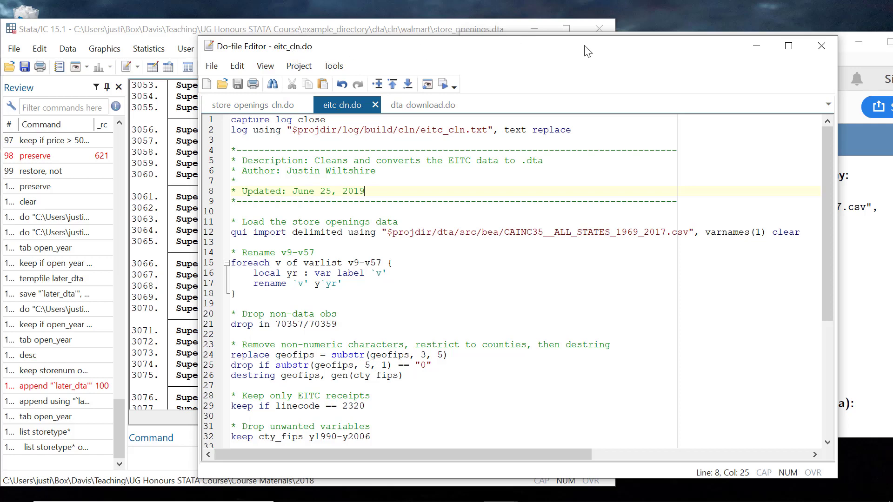
# Clear the Walmart data from Stata's memory and fill the results area with blank lines
pyautogui.click(870, 222)
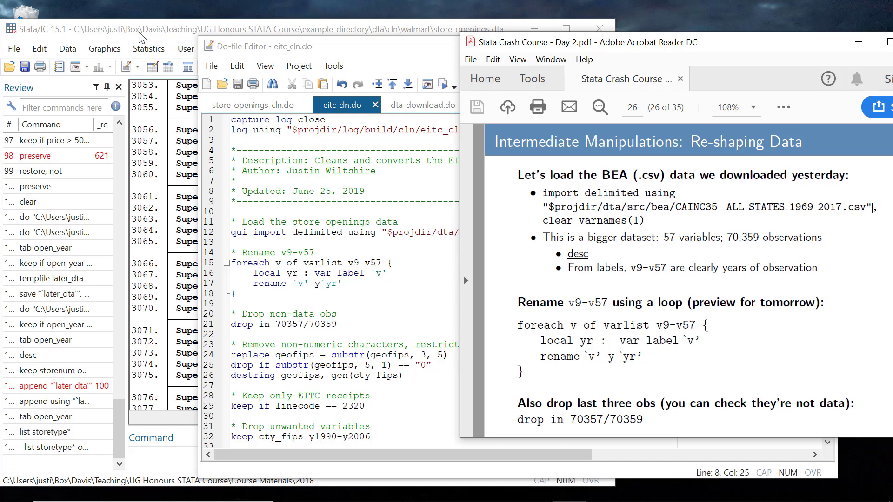
pyautogui.click(175, 454)
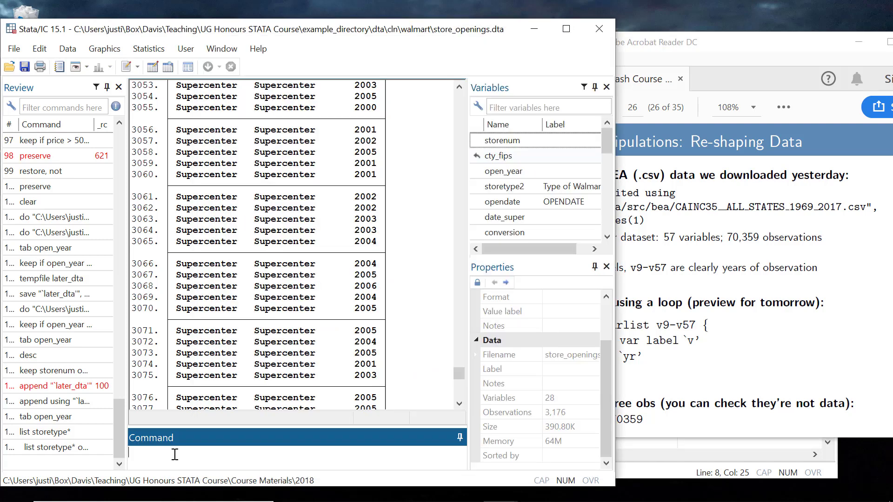
pyautogui.write('clear')
pyautogui.press('Return')
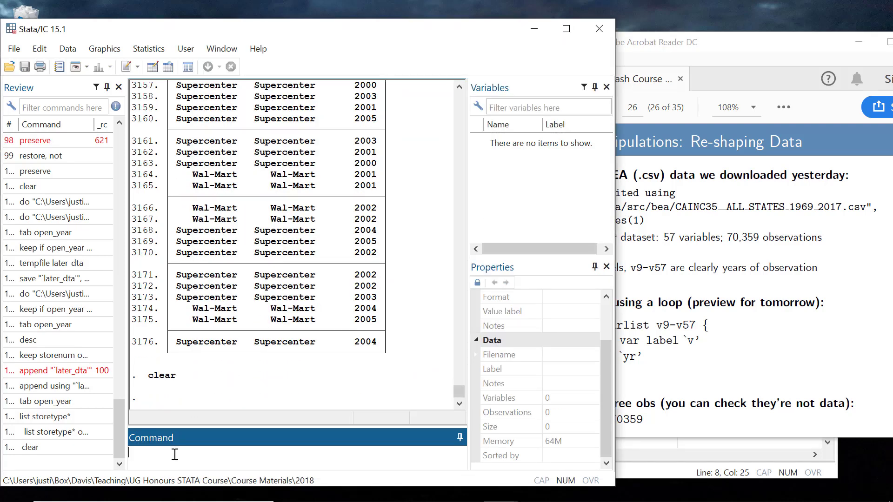
pyautogui.press('Return')
pyautogui.press('Return')
pyautogui.press('Return')
pyautogui.press('Return')
pyautogui.press('Return')
pyautogui.press('Return')
pyautogui.press('Return')
pyautogui.press('Return')
pyautogui.press('Return')
pyautogui.press('Return')
pyautogui.press('Return')
pyautogui.press('Return')
pyautogui.press('Return')
pyautogui.press('Return')
pyautogui.press('Return')
pyautogui.press('Return')
pyautogui.press('Return')
pyautogui.press('Return')
pyautogui.press('Return')
pyautogui.press('Return')
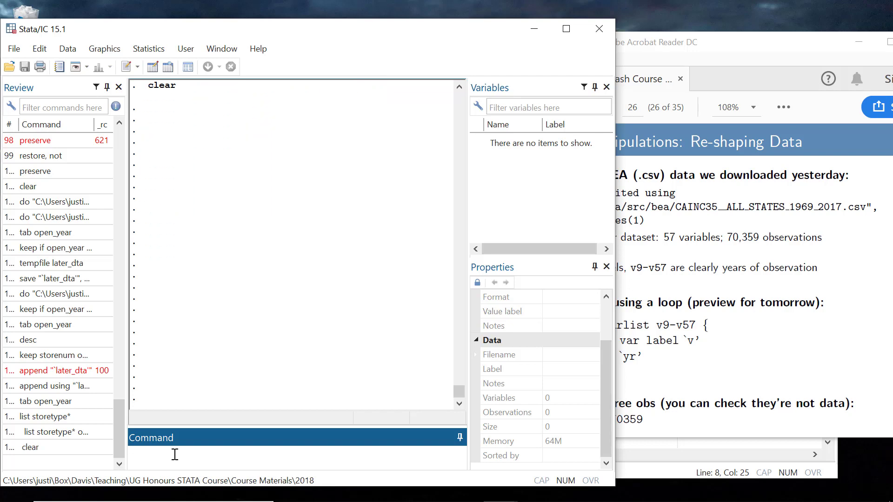
pyautogui.press('Return')
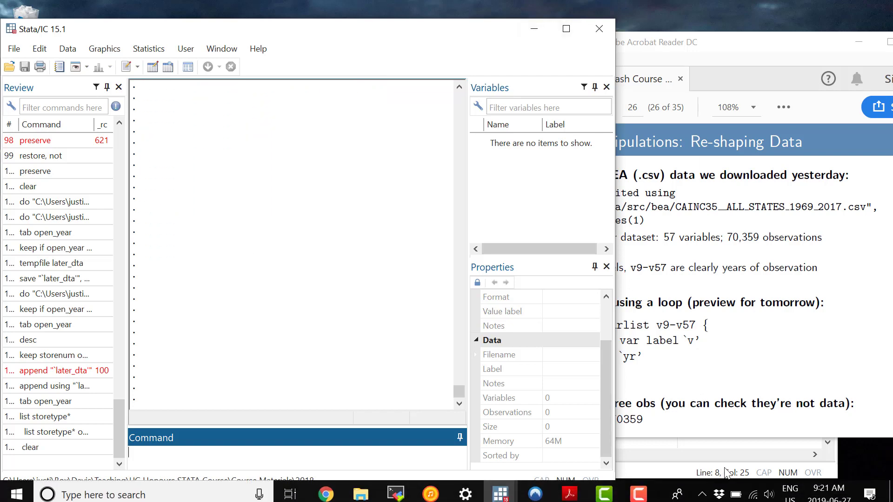
# Run only the import delimited line for CAINC35__ALL_STATES_1969_2017.csv in eitc_cln.do and check the imported data in Stata
pyautogui.click(728, 468)
pyautogui.doubleClick(360, 231)
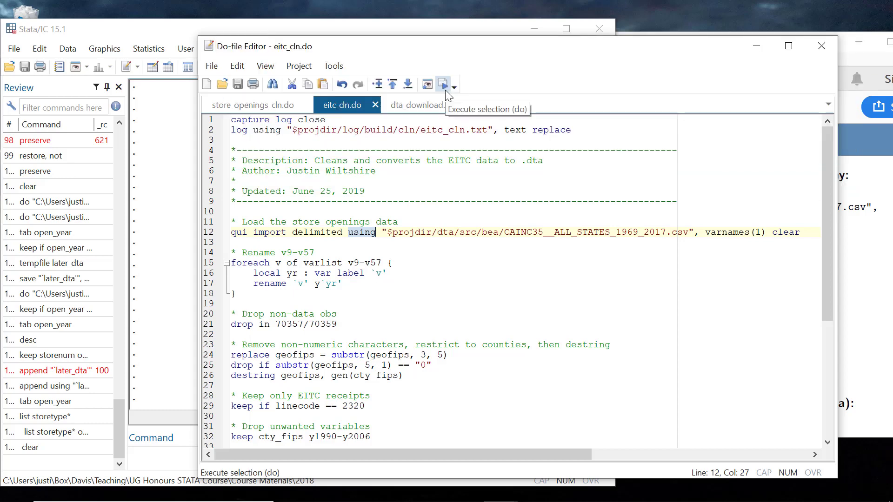
pyautogui.click(444, 84)
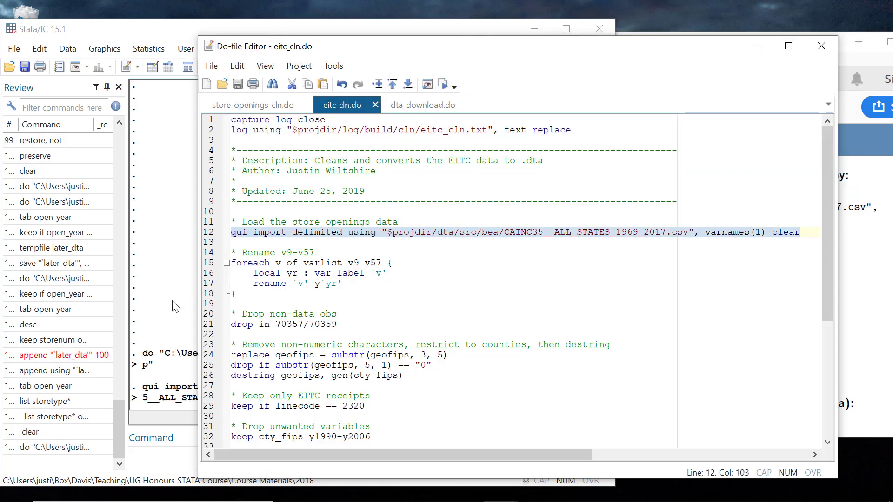
pyautogui.click(173, 276)
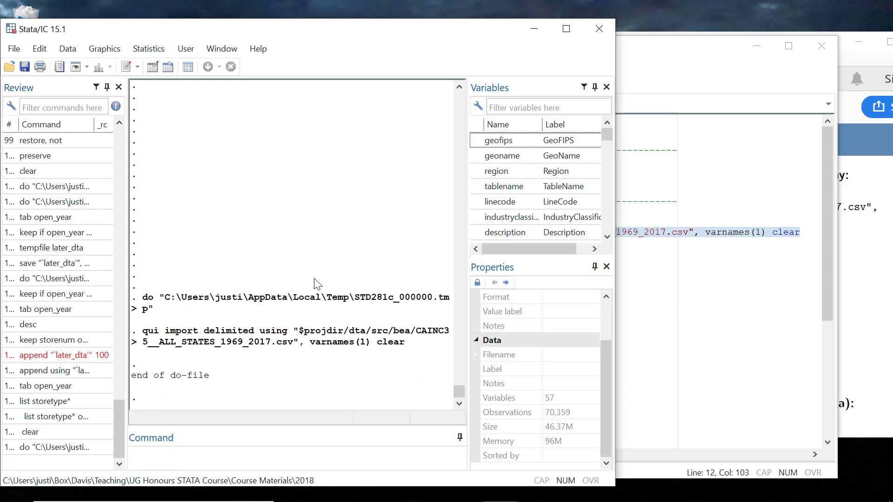
# In dta_download.do, correct the comment above the last copy command to read ".csv BEA data" and save the file
pyautogui.click(718, 163)
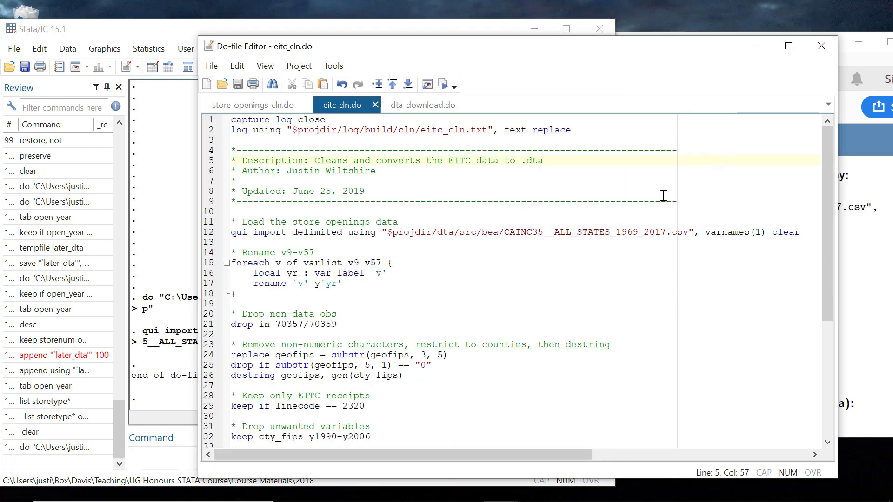
pyautogui.click(423, 105)
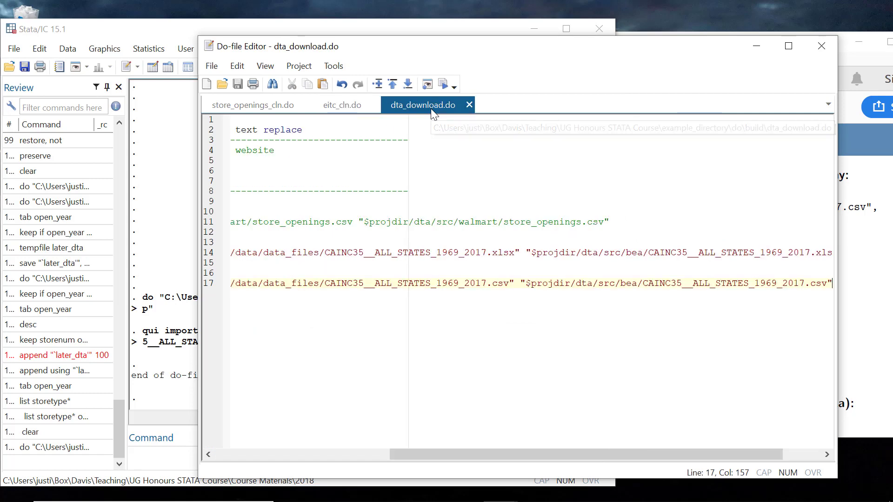
pyautogui.moveTo(703, 450); pyautogui.dragTo(723, 474)
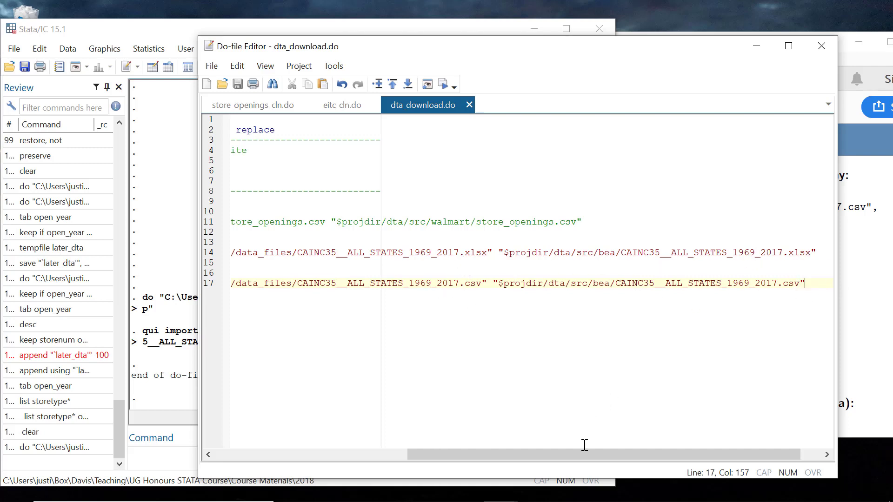
pyautogui.moveTo(543, 460); pyautogui.dragTo(325, 409)
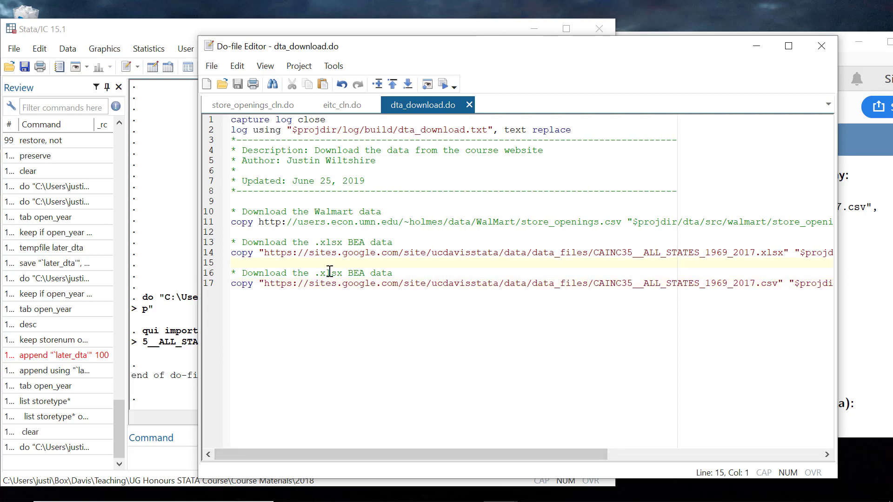
pyautogui.doubleClick(329, 272)
pyautogui.write('csv')
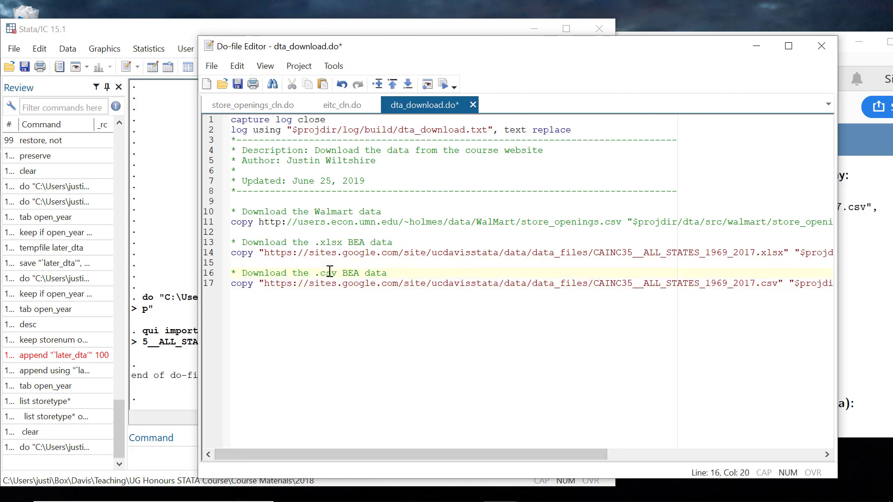
pyautogui.click(238, 85)
pyautogui.moveTo(363, 455); pyautogui.dragTo(234, 443)
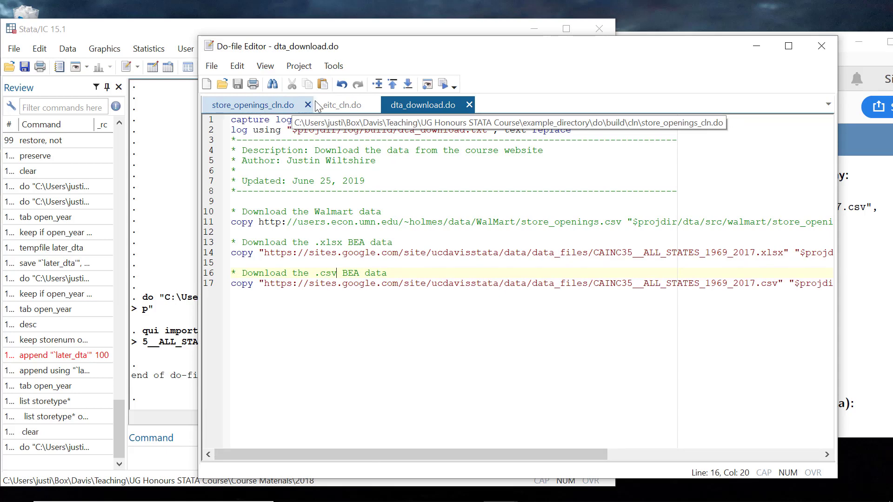
# Return to eitc_cln.do and check the output of the data download commands in Stata's results
pyautogui.click(341, 105)
pyautogui.hotkey('alt', 'Tab')
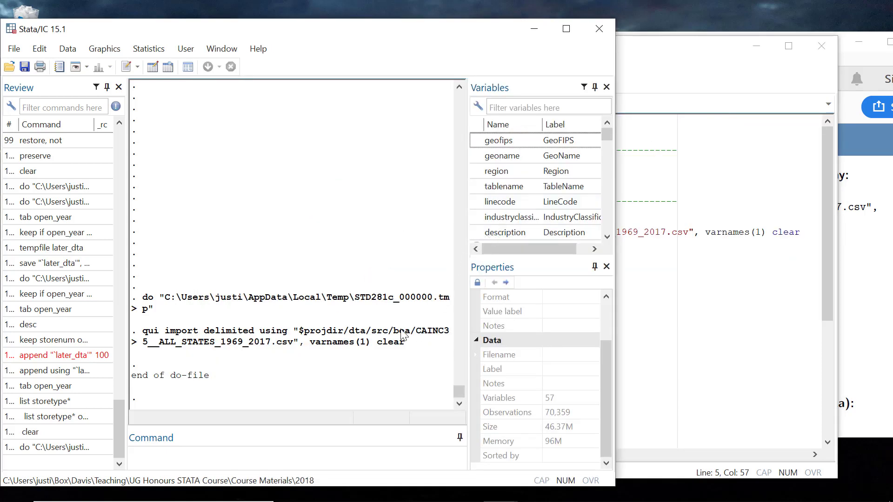
pyautogui.click(884, 260)
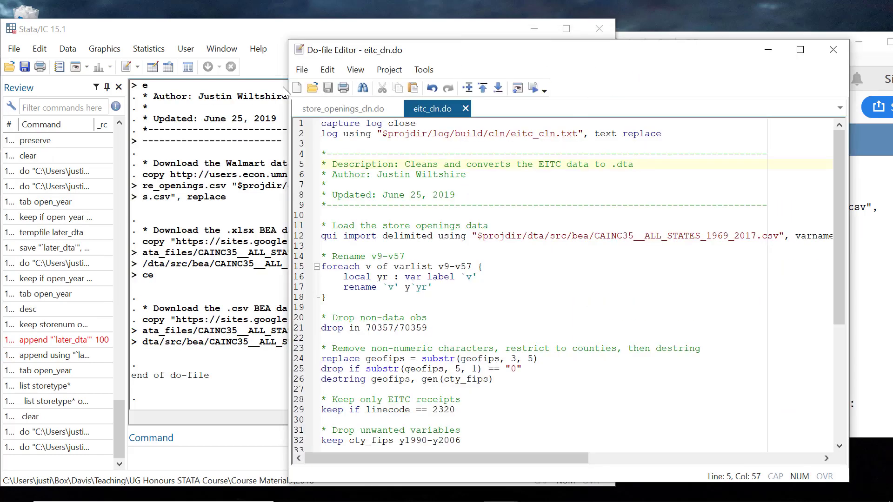
pyautogui.click(273, 201)
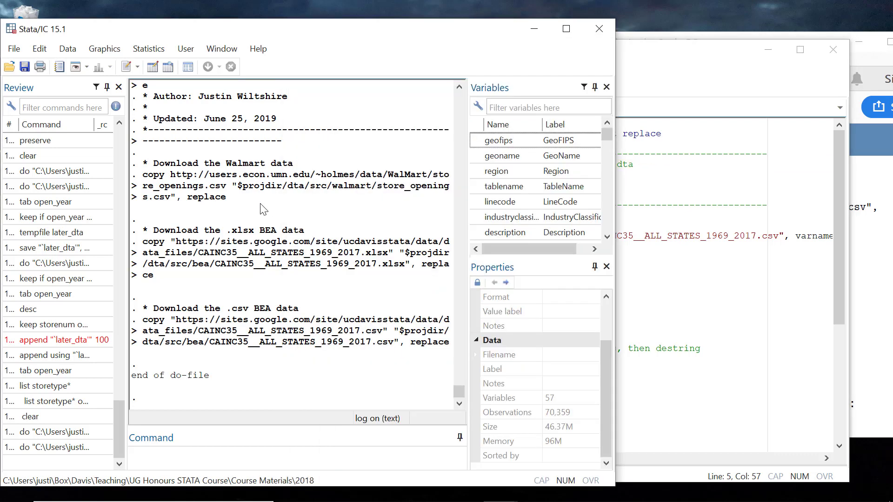
# Run the import delimited line of eitc_cln.do again to reload the BEA .csv data with varnames(1) and clear
pyautogui.click(666, 69)
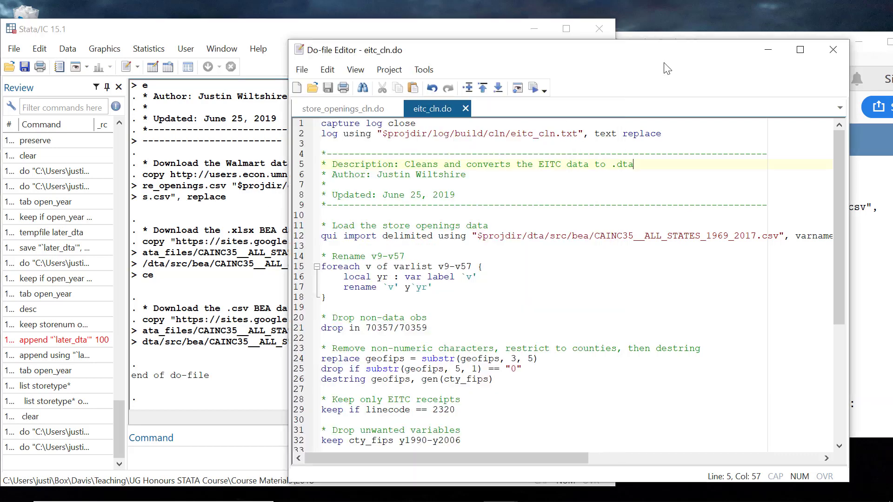
pyautogui.click(456, 236)
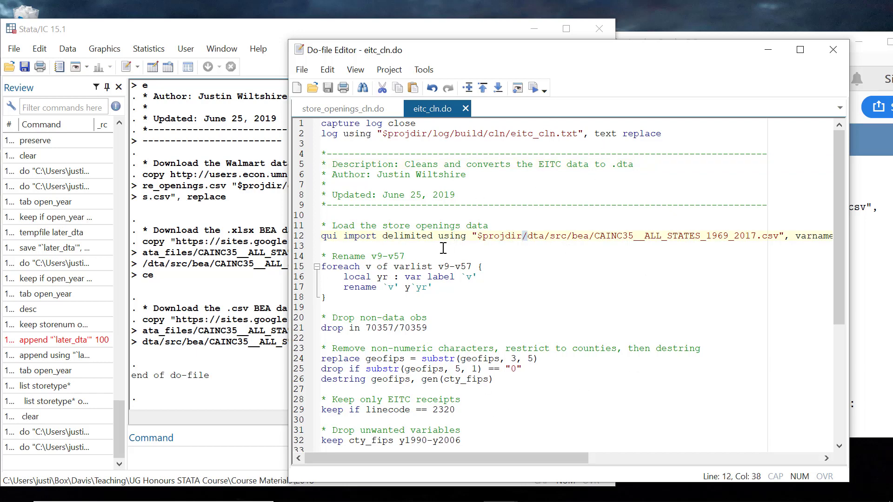
pyautogui.click(428, 243)
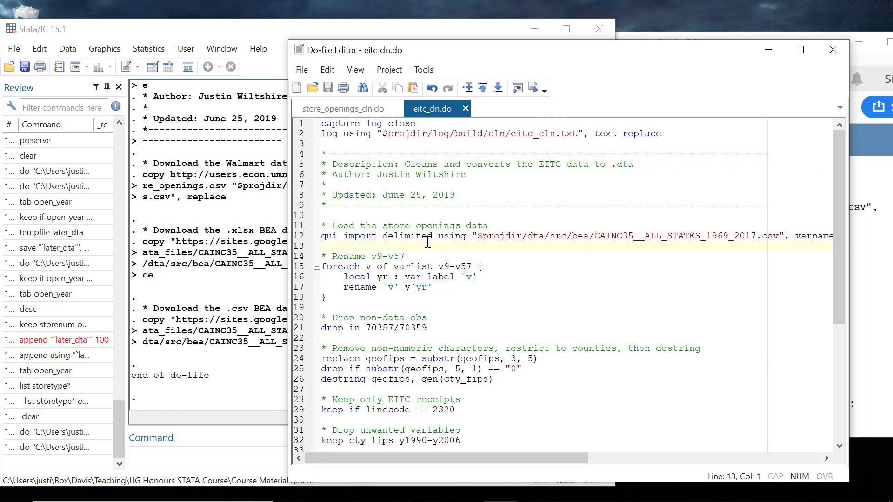
pyautogui.doubleClick(502, 236)
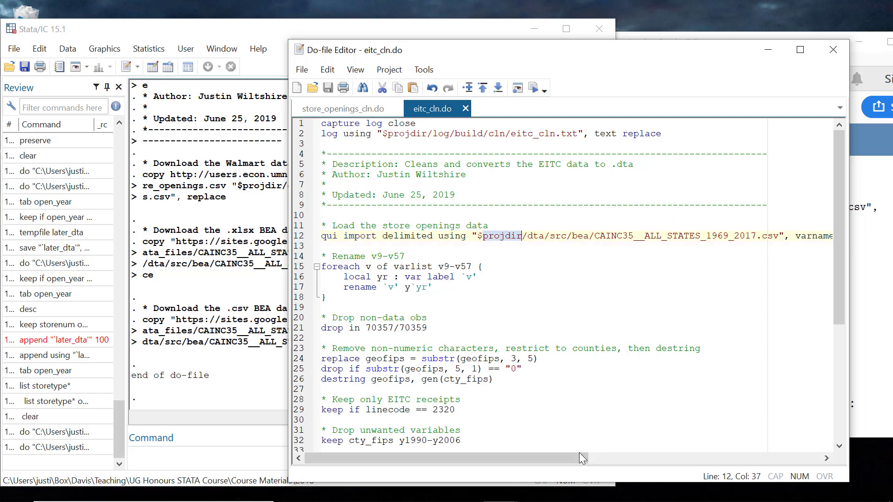
pyautogui.moveTo(579, 456); pyautogui.dragTo(530, 158)
pyautogui.click(533, 91)
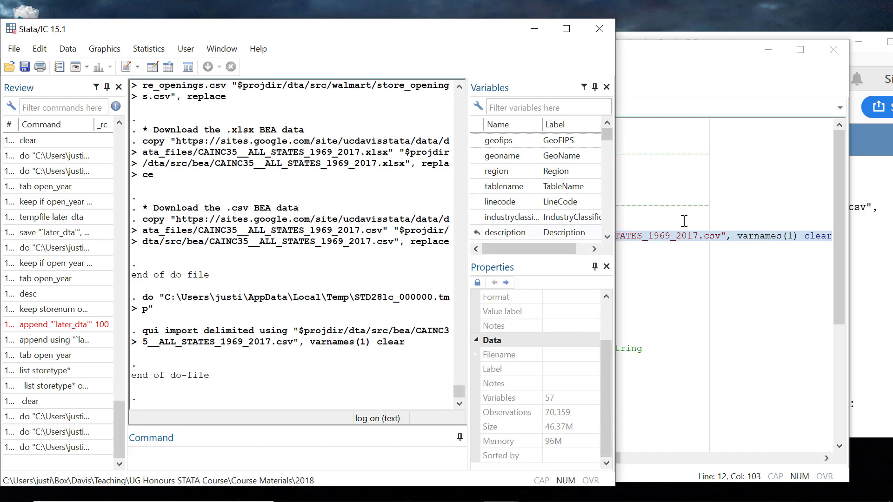
# Consult the slide on loading the BEA data and examine the names and labels of the imported variables in Stata
pyautogui.click(874, 289)
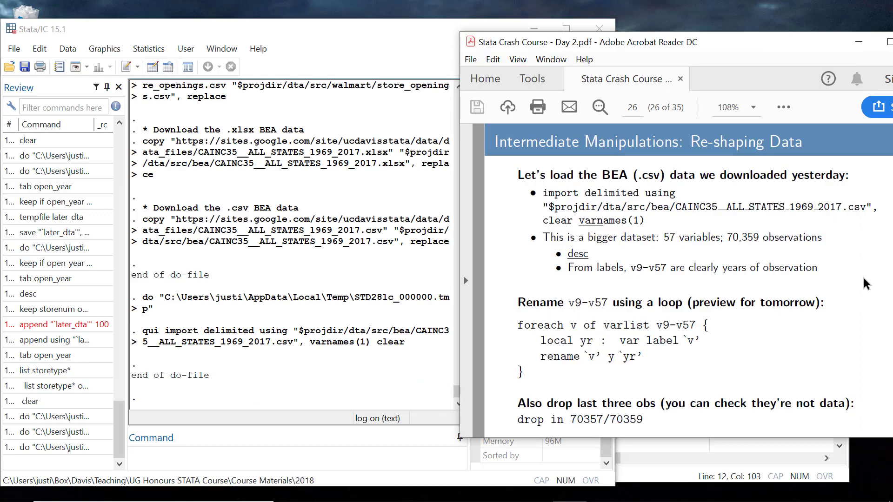
pyautogui.click(405, 325)
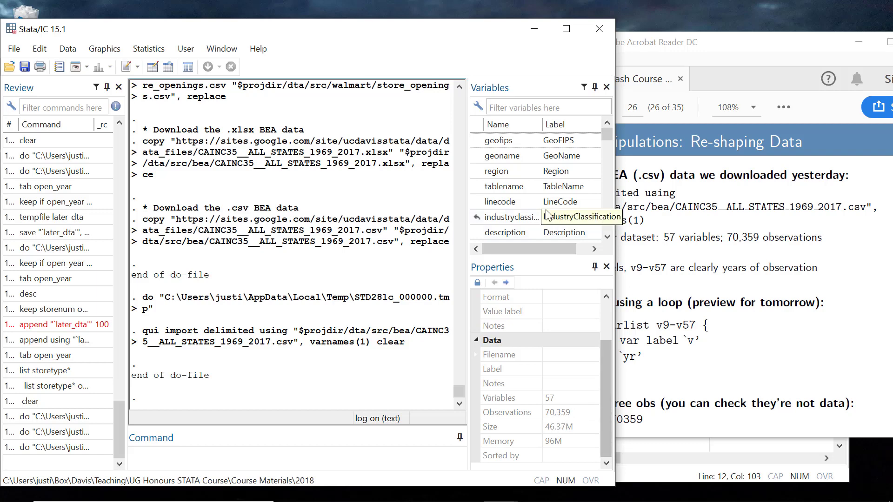
pyautogui.scroll(-2, 538, 193)
pyautogui.scroll(2, 539, 191)
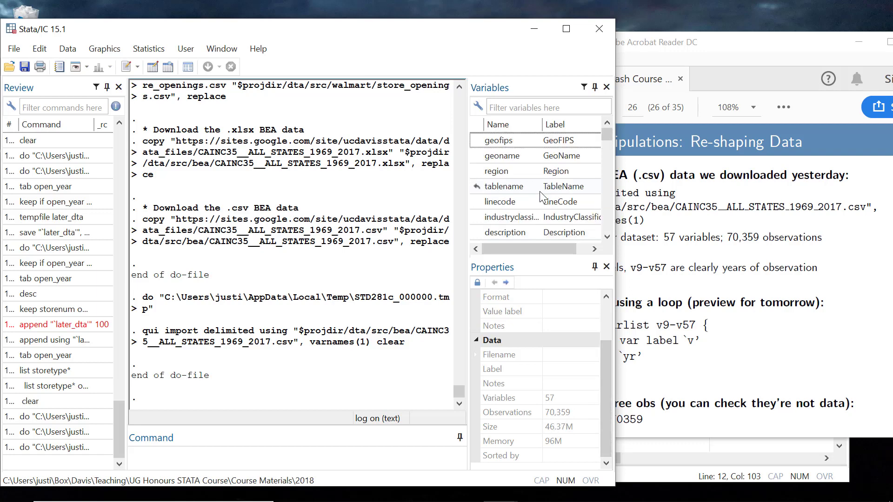
pyautogui.scroll(-1, 549, 193)
pyautogui.scroll(1, 548, 193)
pyautogui.scroll(-1, 515, 172)
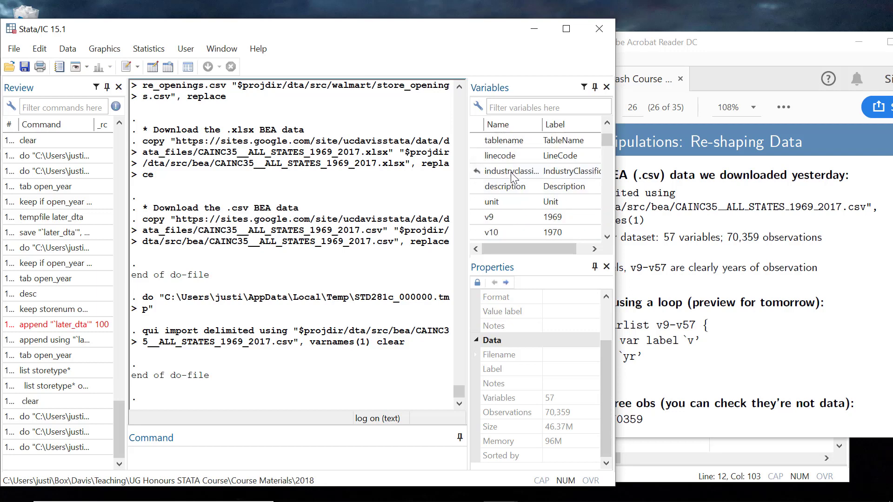
pyautogui.scroll(1, 510, 208)
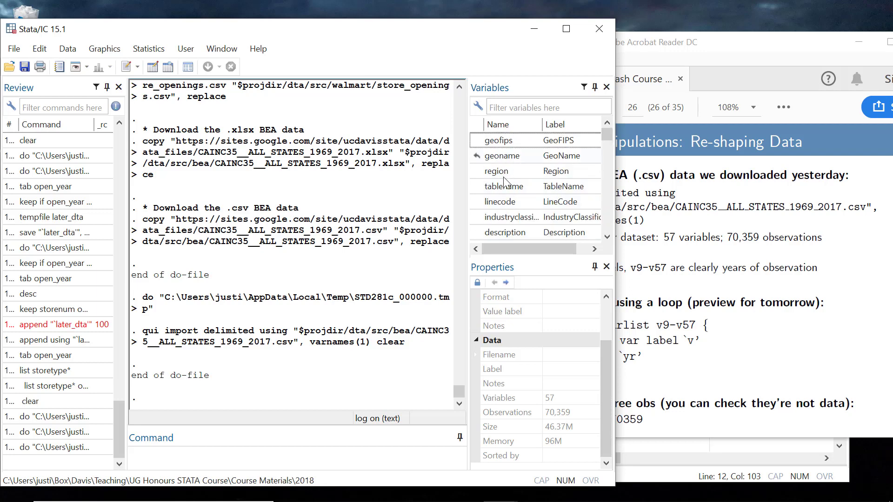
pyautogui.scroll(-3, 506, 221)
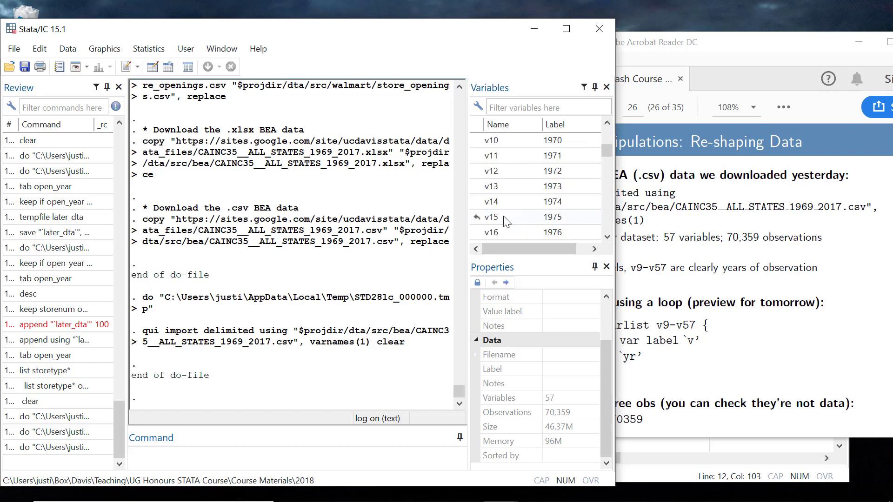
pyautogui.scroll(1, 506, 221)
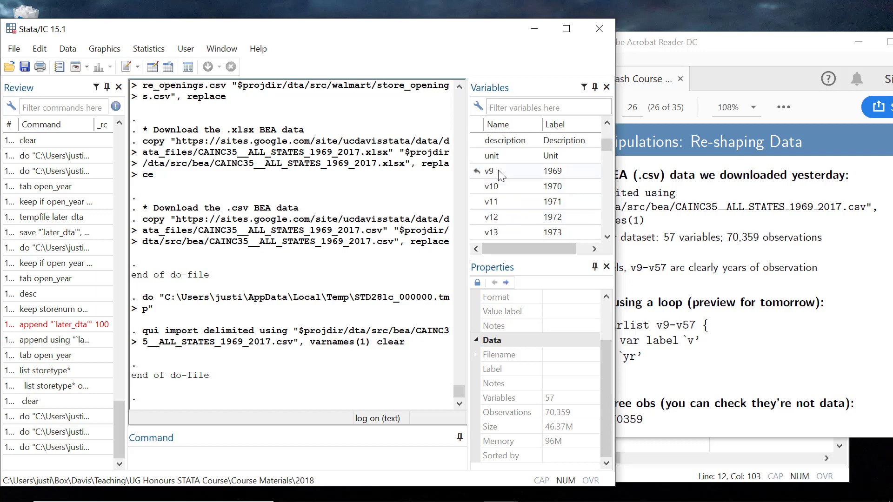
# Look through the labels of variables v9 to v57 in Stata's variable list
pyautogui.scroll(-10, 500, 214)
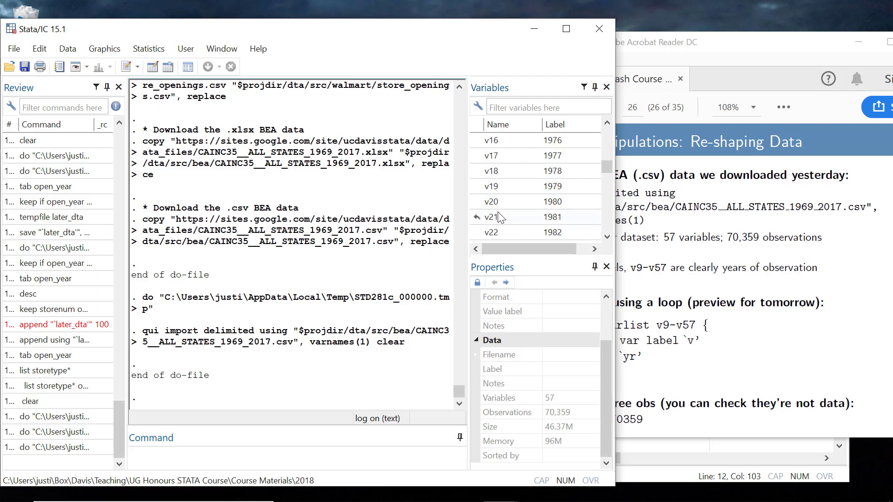
pyautogui.scroll(-5, 498, 217)
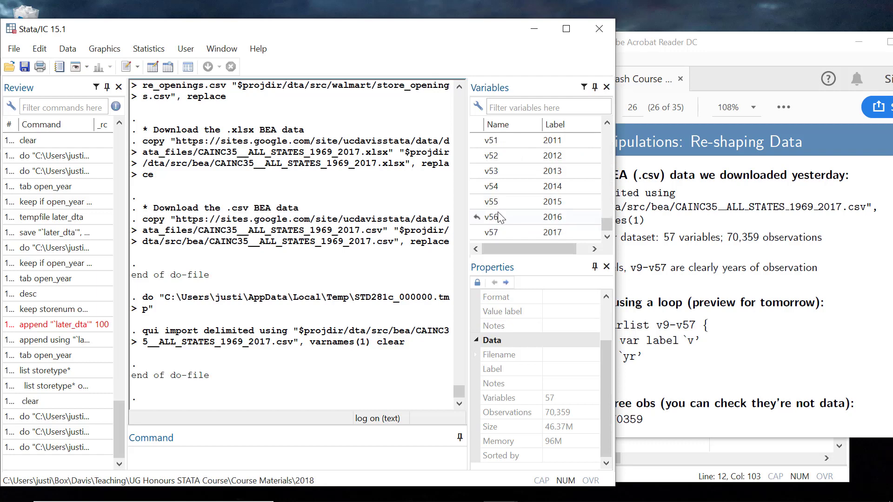
pyautogui.scroll(15, 498, 215)
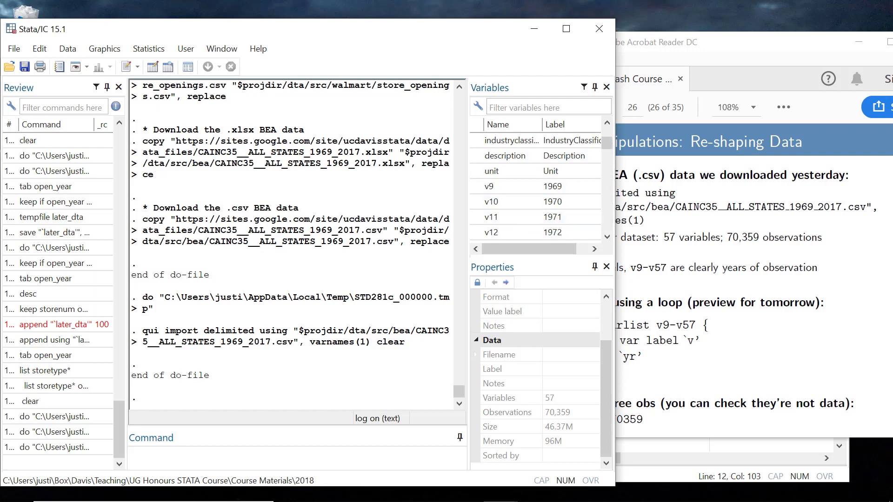
# Switch to File Explorer and open CAINC35__ALL_STATES_1969_2017.csv from example_directory/dta/src/bea in Excel
pyautogui.moveTo(375, 492)
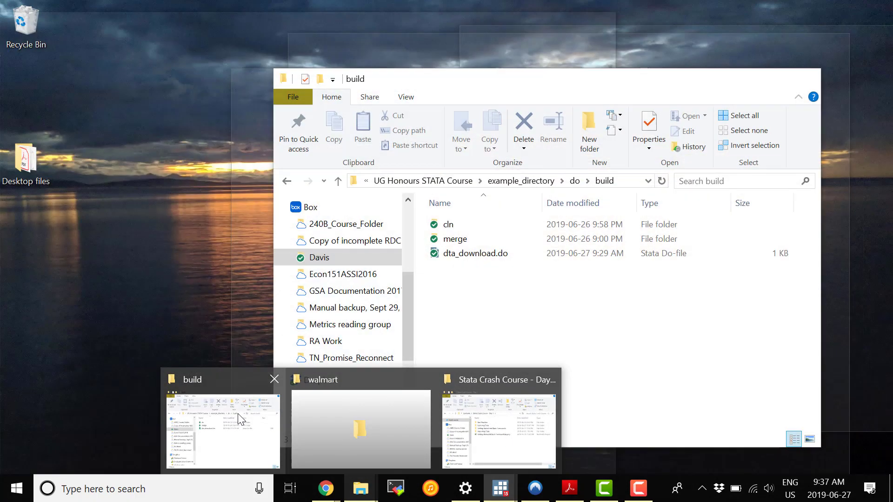
pyautogui.click(238, 415)
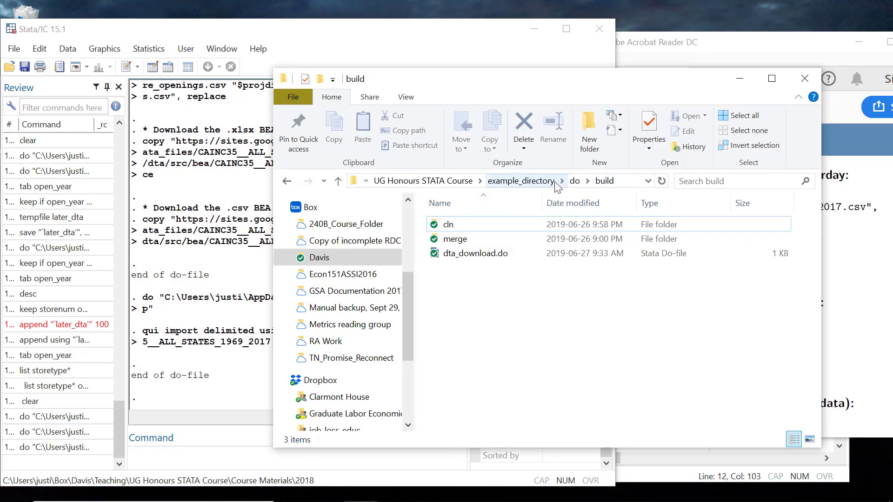
pyautogui.click(527, 186)
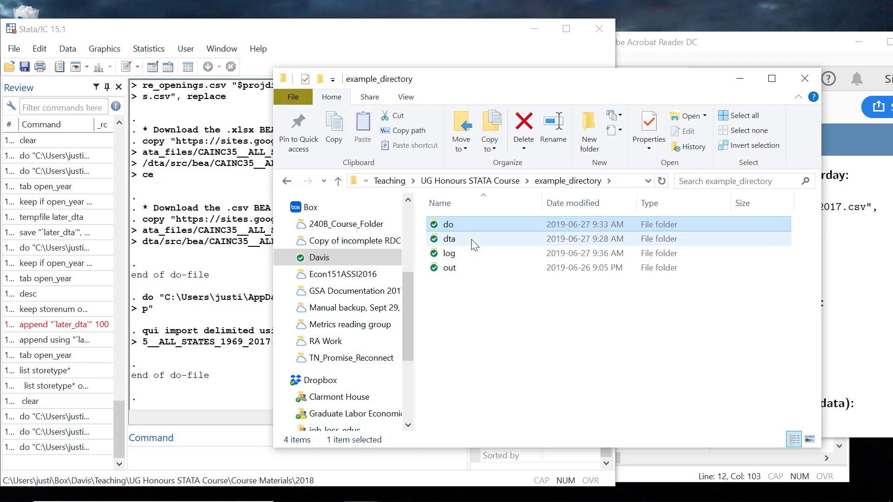
pyautogui.click(473, 241)
pyautogui.doubleClick(474, 244)
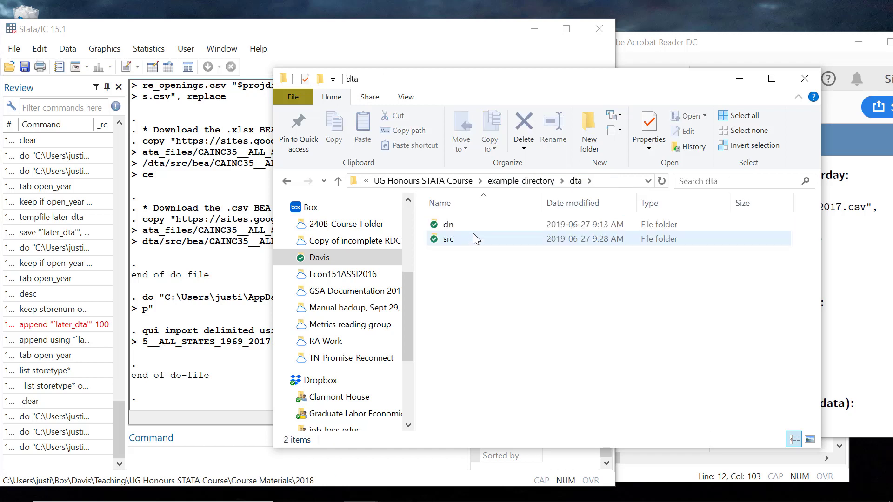
pyautogui.click(464, 239)
pyautogui.doubleClick(464, 239)
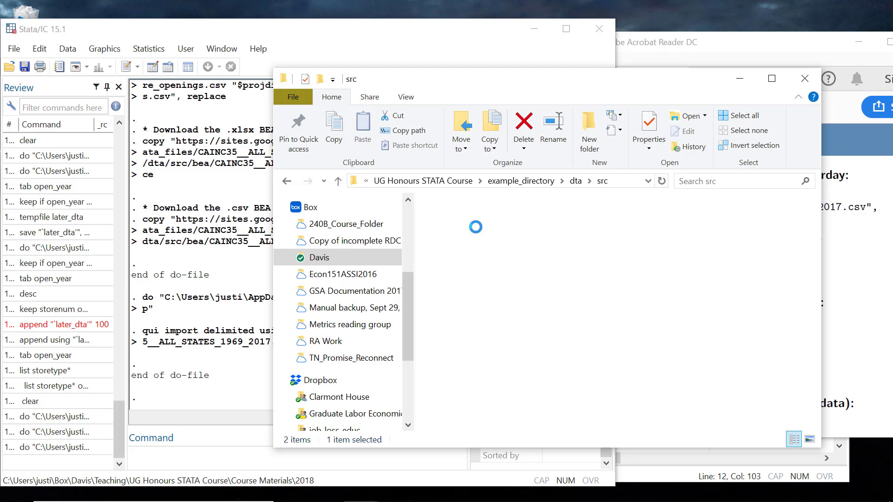
pyautogui.click(474, 237)
pyautogui.doubleClick(474, 238)
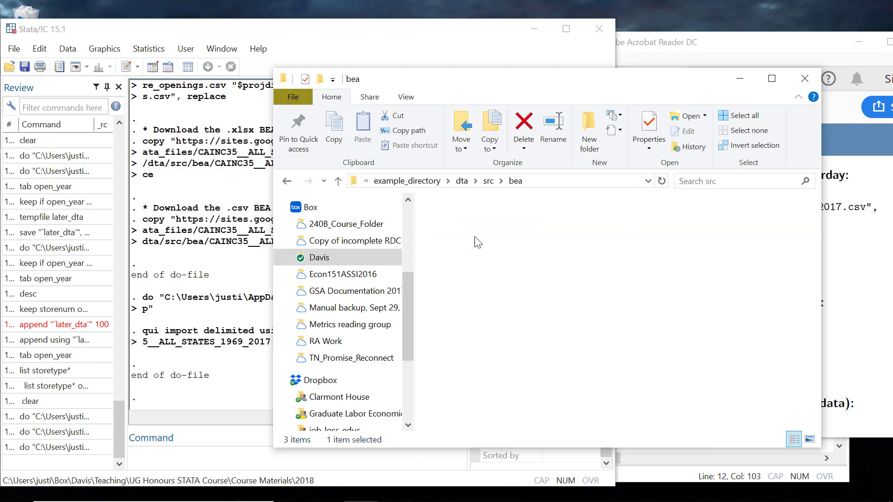
pyautogui.click(483, 227)
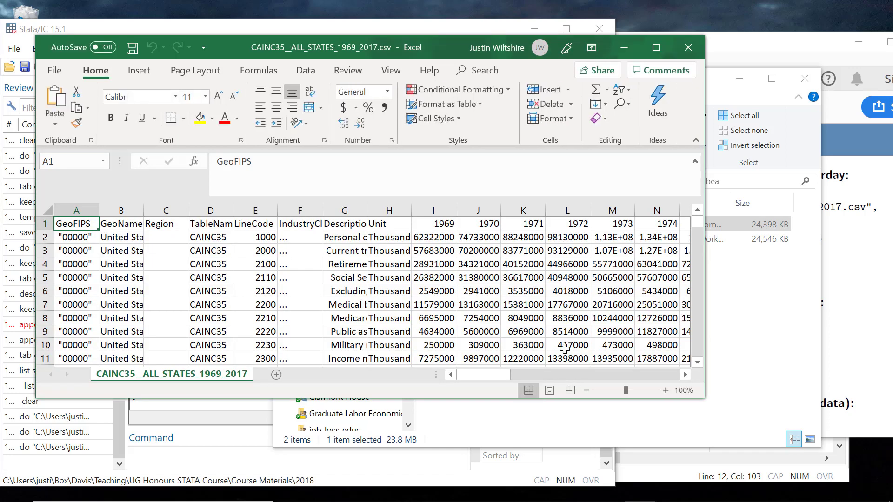
# Examine the Unit and year column headers in the first row of the .csv file, then close it and return to Stata
pyautogui.click(447, 228)
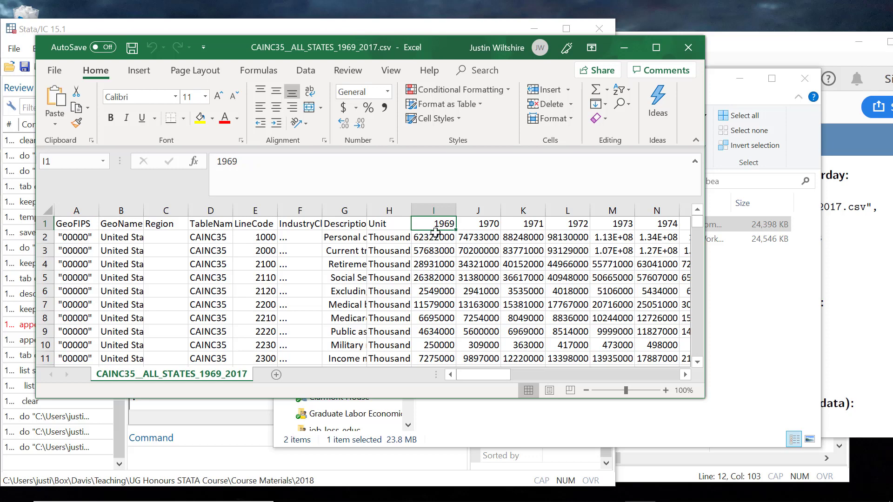
pyautogui.moveTo(474, 229); pyautogui.dragTo(478, 238)
pyautogui.click(532, 225)
pyautogui.click(573, 225)
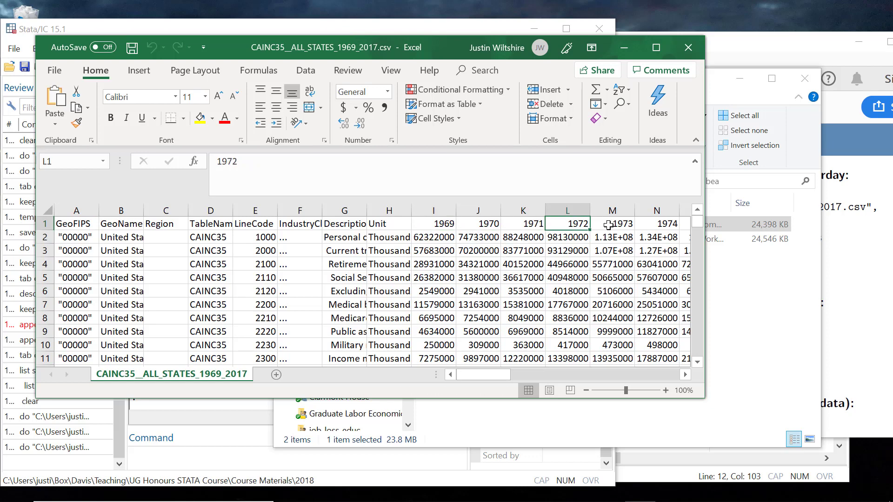
pyautogui.click(617, 226)
pyautogui.click(660, 225)
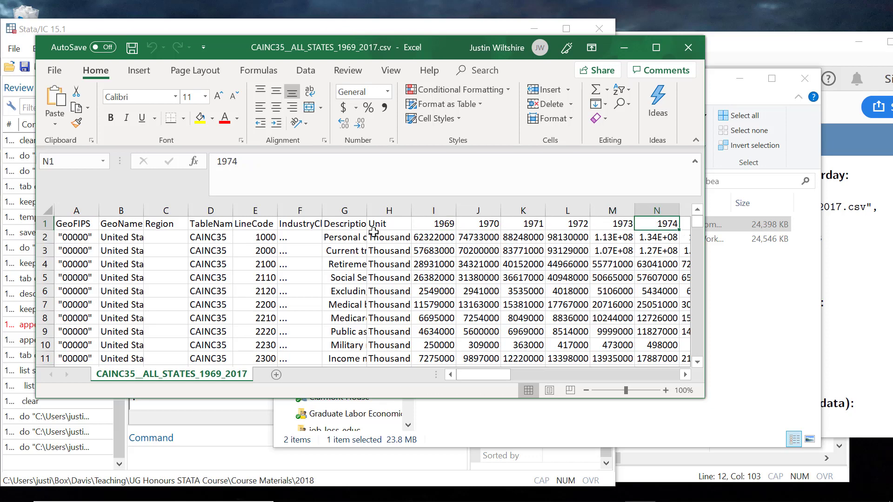
pyautogui.click(375, 226)
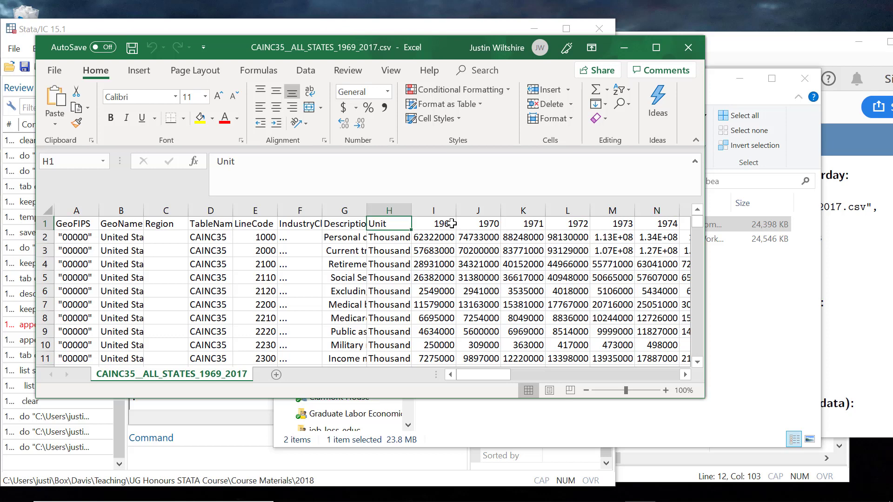
pyautogui.click(454, 225)
pyautogui.click(484, 225)
pyautogui.click(518, 223)
pyautogui.click(579, 225)
pyautogui.click(620, 226)
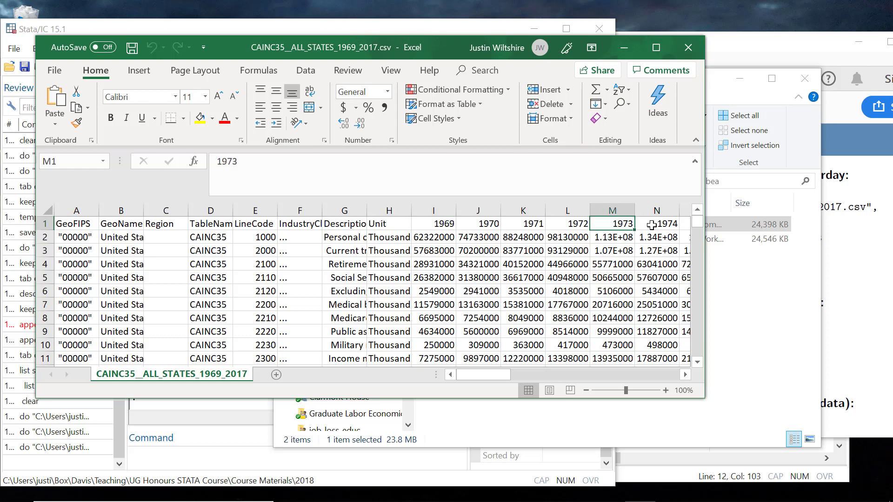
pyautogui.click(667, 225)
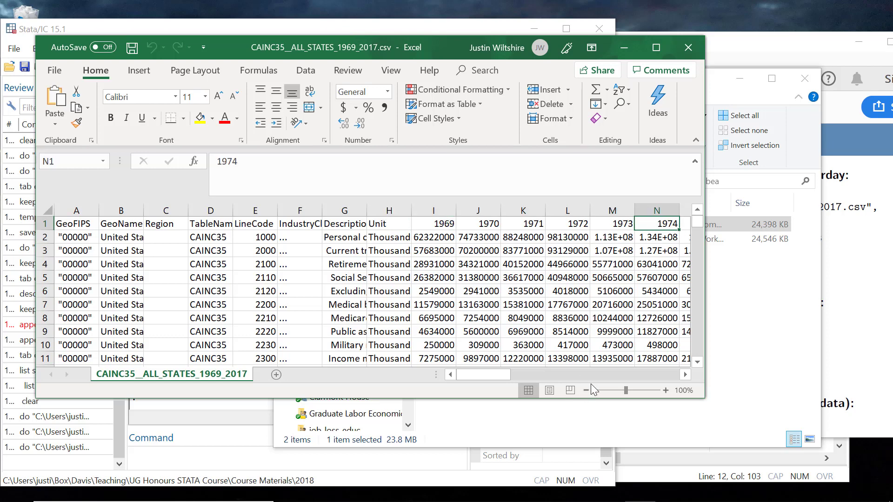
pyautogui.moveTo(502, 374); pyautogui.dragTo(472, 372)
pyautogui.click(687, 47)
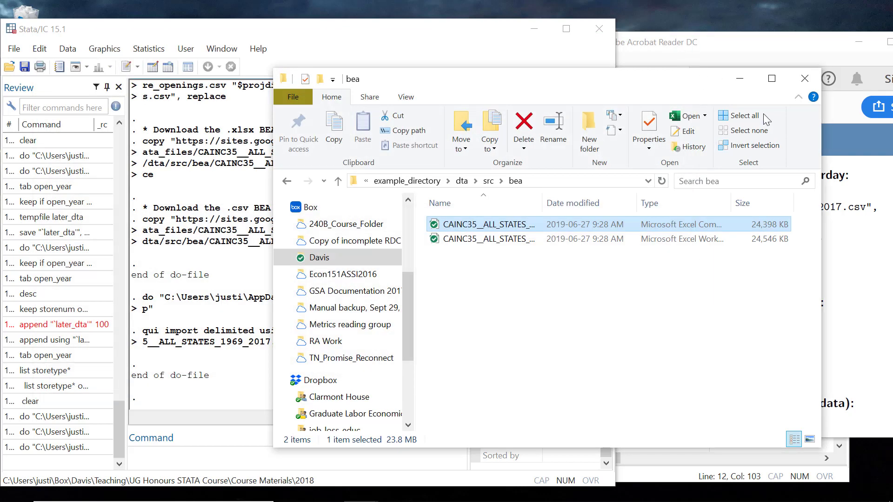
pyautogui.click(740, 78)
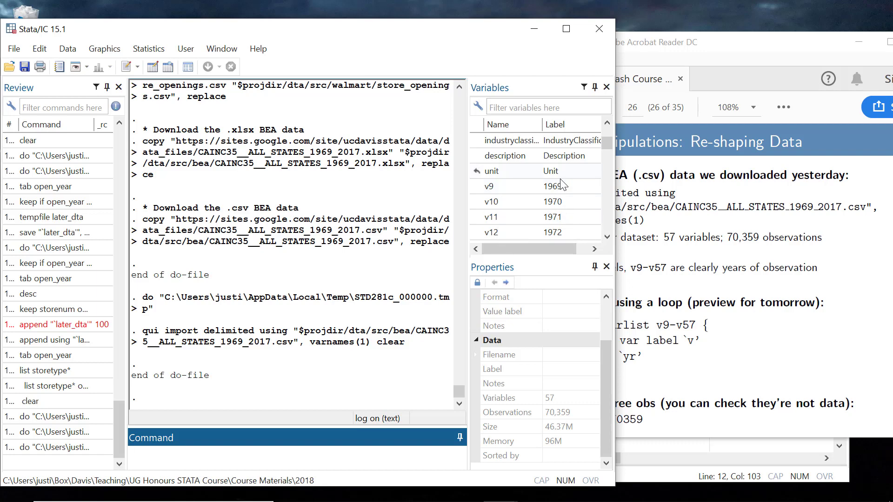
# Consult the slide on renaming v9-v57 and return to the rename loop in eitc_cln.do
pyautogui.click(742, 32)
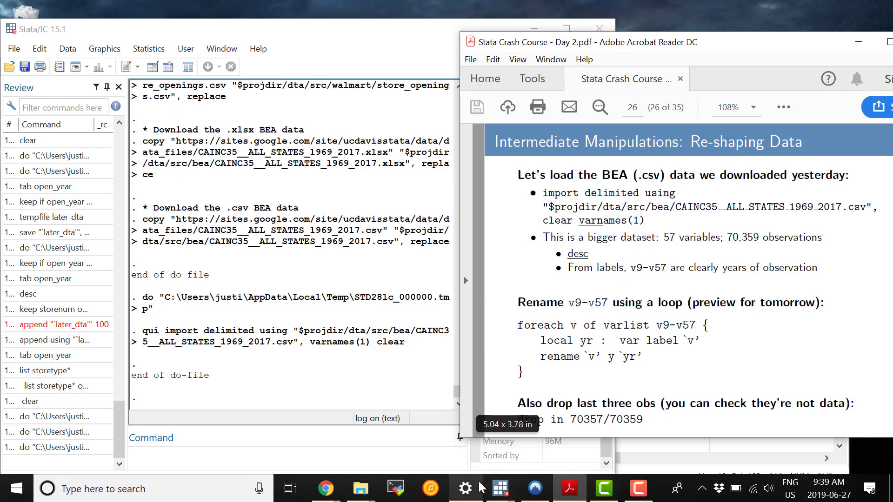
pyautogui.moveTo(500, 488)
pyautogui.click(568, 437)
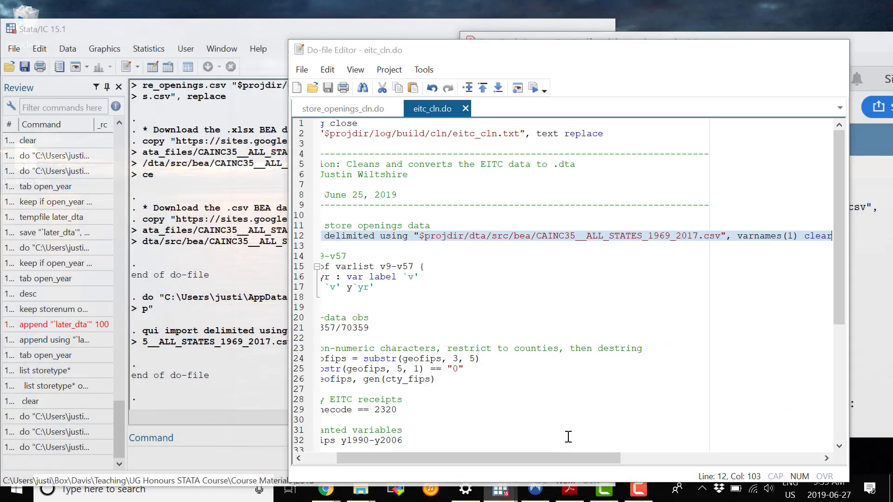
pyautogui.moveTo(471, 457); pyautogui.dragTo(438, 458)
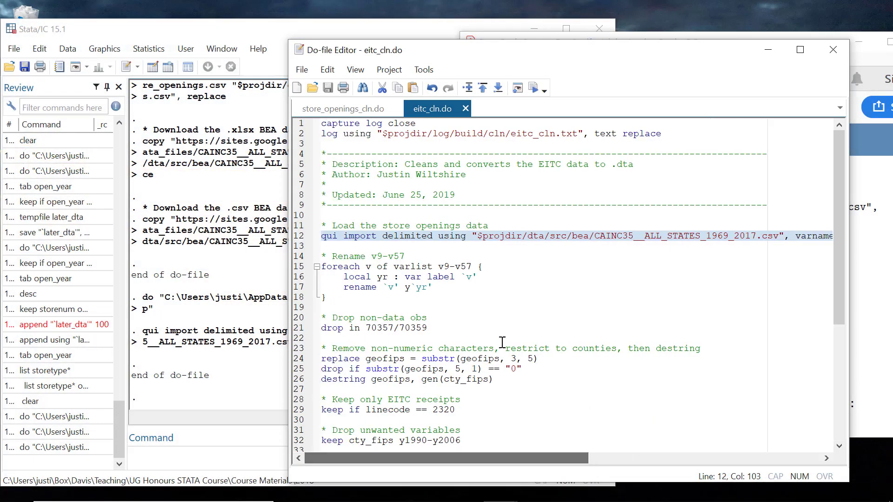
pyautogui.click(512, 300)
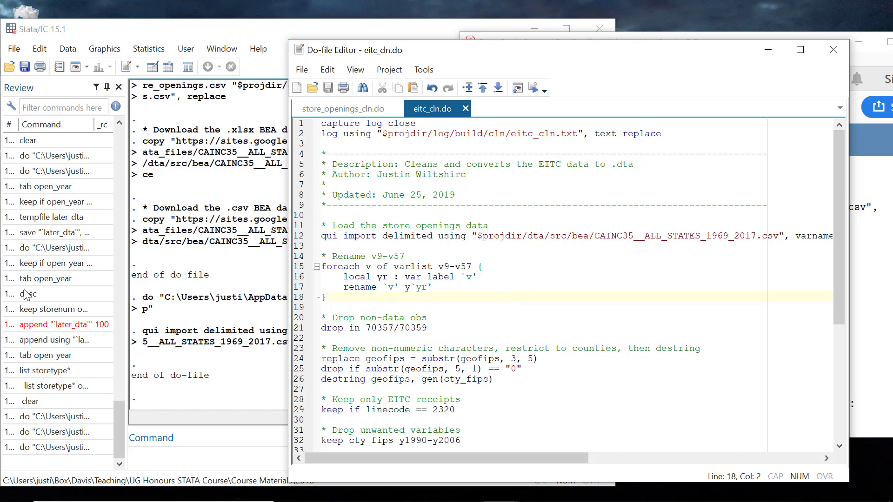
# Compare the foreach rename loop in eitc_cln.do with the variable names and labels in Stata
pyautogui.click(204, 252)
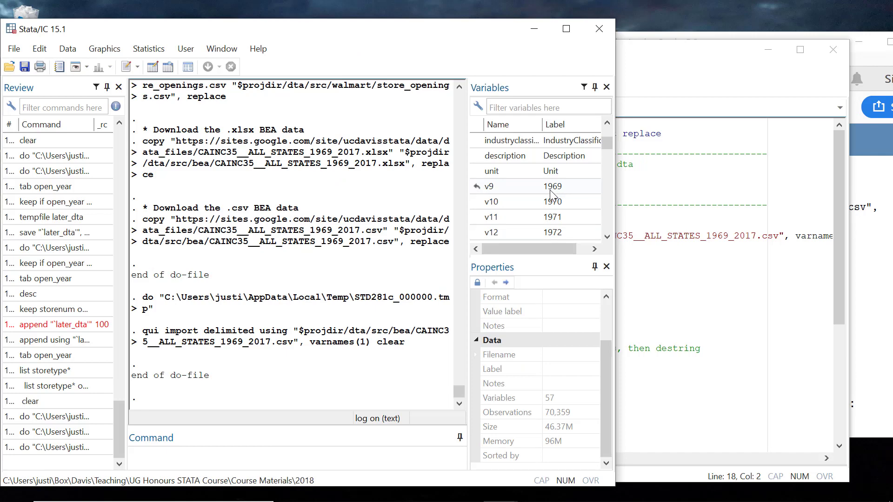
pyautogui.click(670, 317)
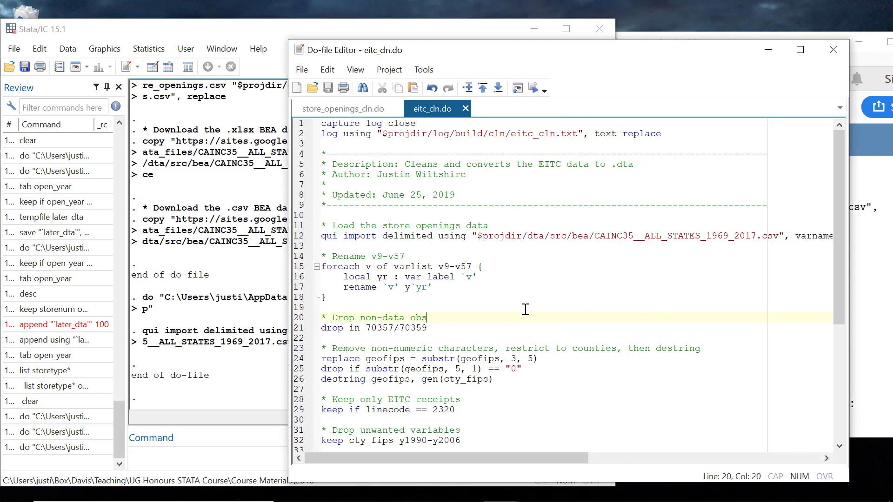
pyautogui.click(488, 278)
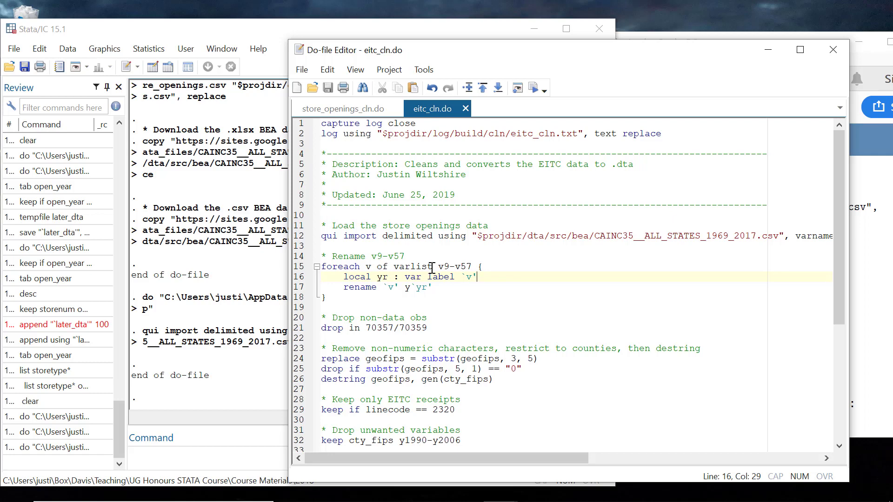
pyautogui.click(336, 301)
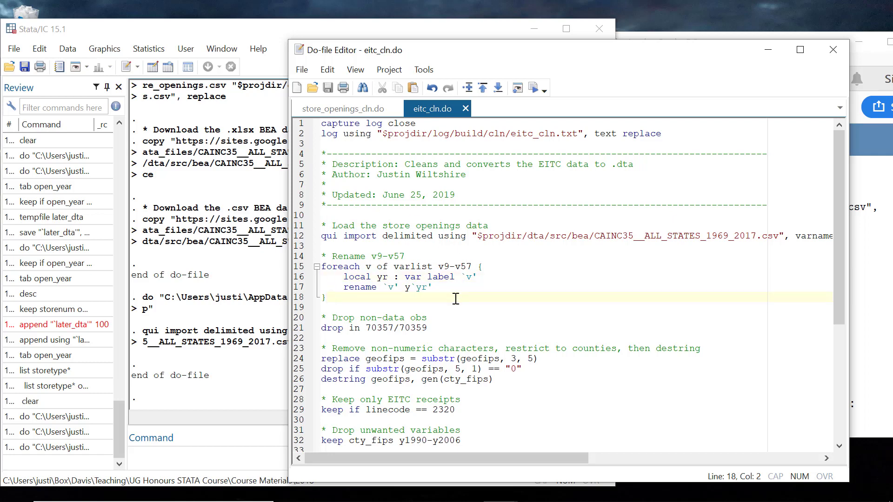
pyautogui.click(269, 293)
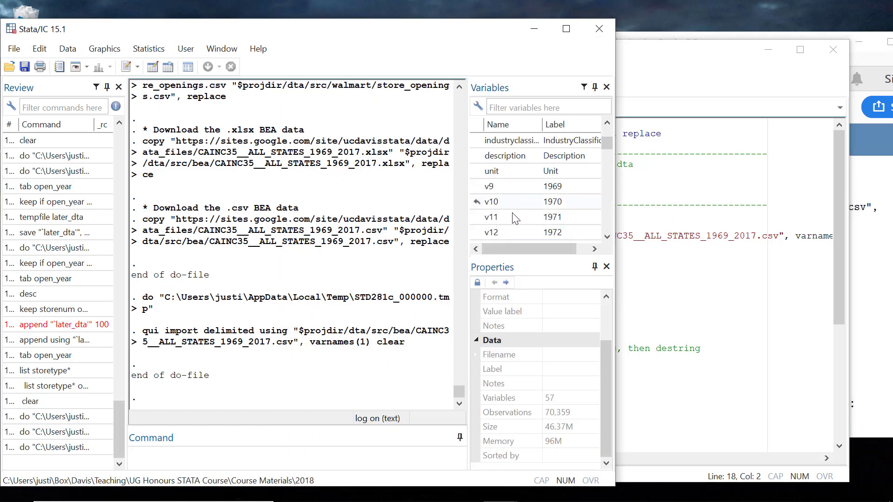
# Run only the foreach loop of eitc_cln.do that renames v9-v57 to y plus the year in each variable's label
pyautogui.click(687, 275)
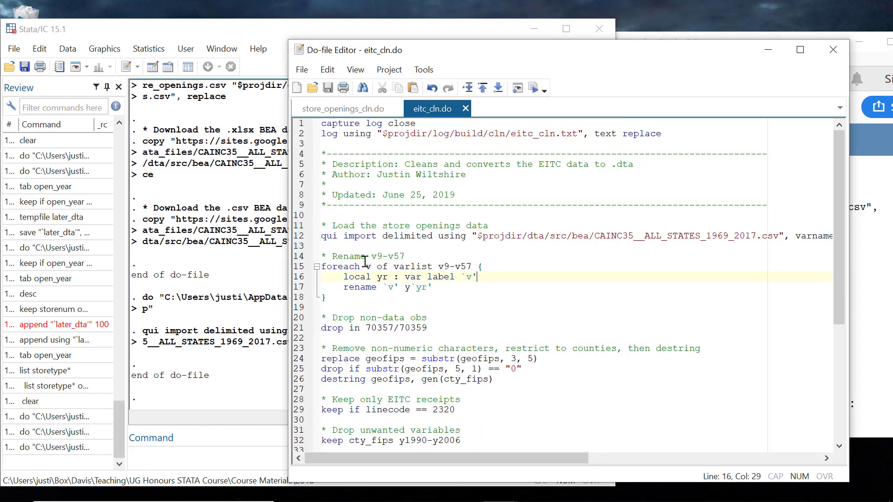
pyautogui.click(355, 266)
pyautogui.moveTo(322, 266); pyautogui.dragTo(327, 298)
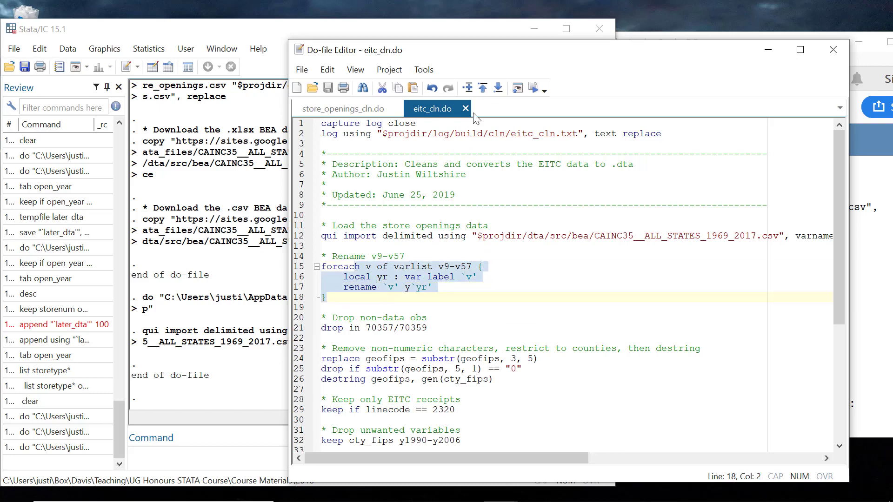
pyautogui.click(533, 89)
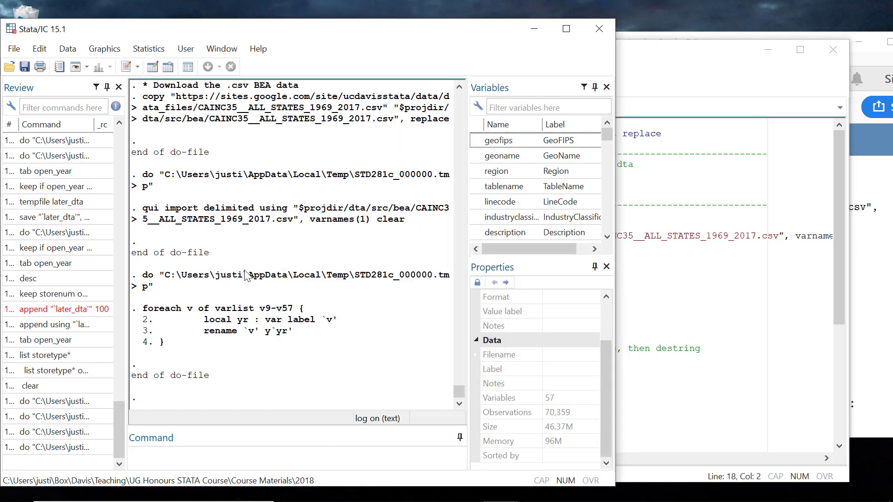
# Check the names of the year variables in Stata's variable list down to its end
pyautogui.scroll(4, 510, 217)
pyautogui.scroll(-1, 511, 218)
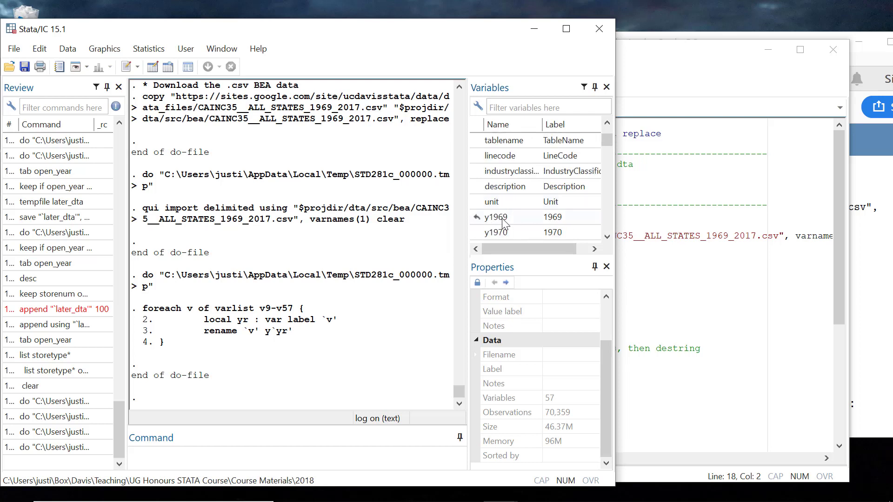
pyautogui.scroll(-15, 502, 232)
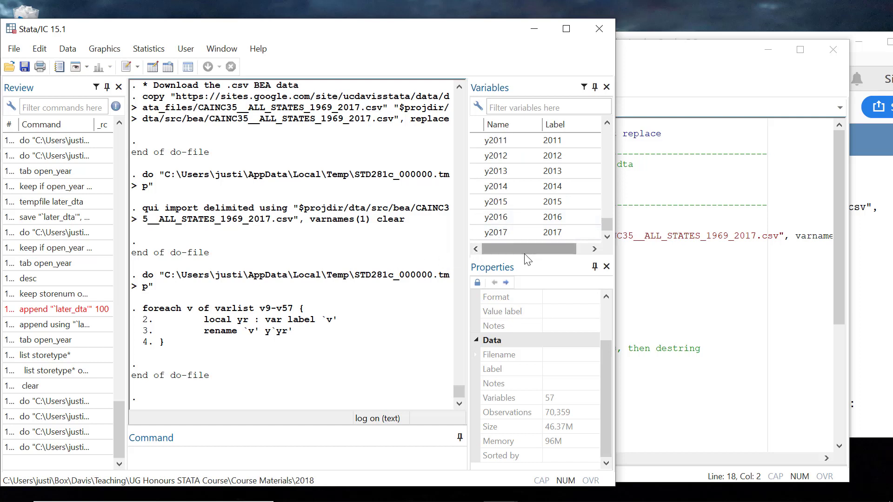
# Return to the Re-shaping Data slide in Acrobat Reader and consult the instruction on dropping the last three observations
pyautogui.click(672, 269)
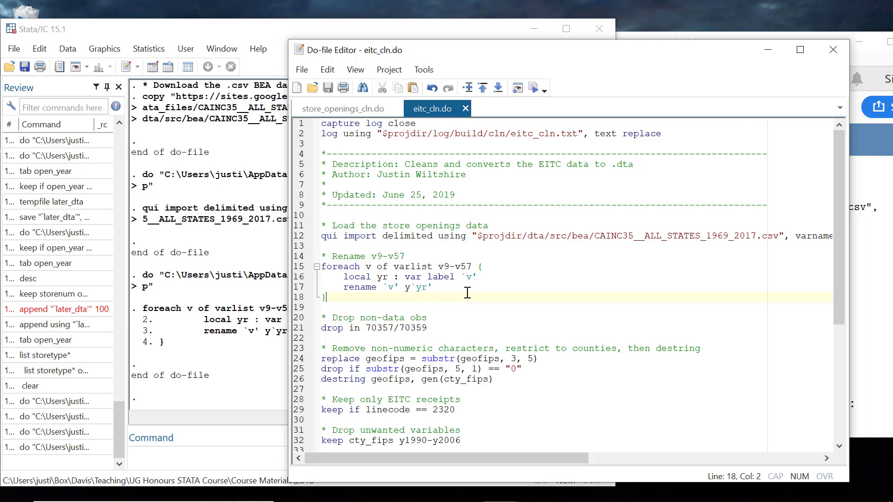
pyautogui.hotkey('alt', 'Tab')
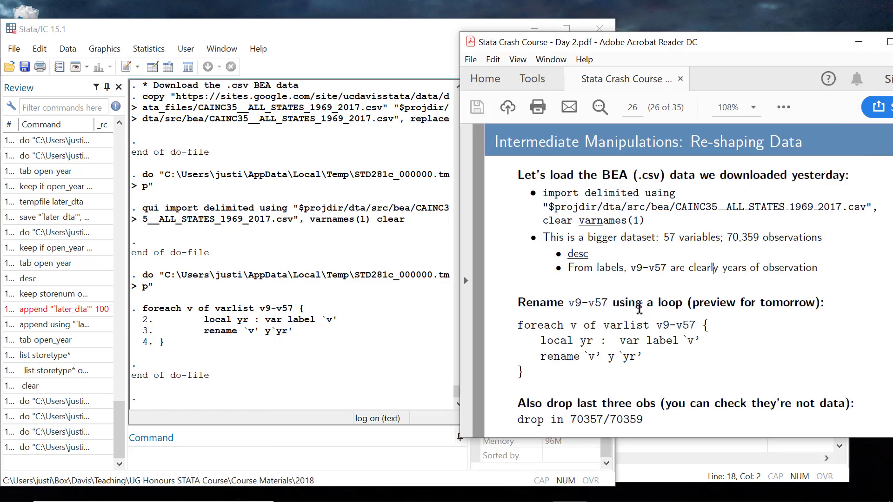
pyautogui.press('Right')
pyautogui.press('Left')
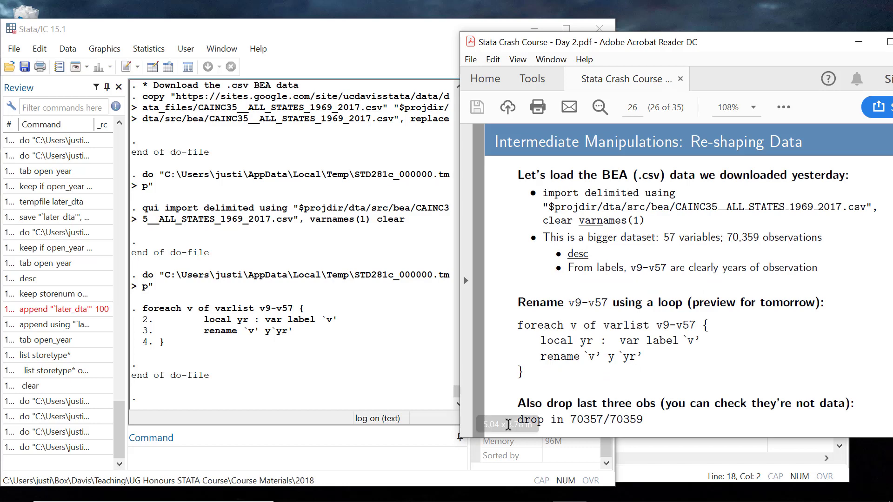
# Browse the dataset's last rows in Stata's Data Editor, close it and return to the slide's drop instruction in Acrobat Reader
pyautogui.click(258, 39)
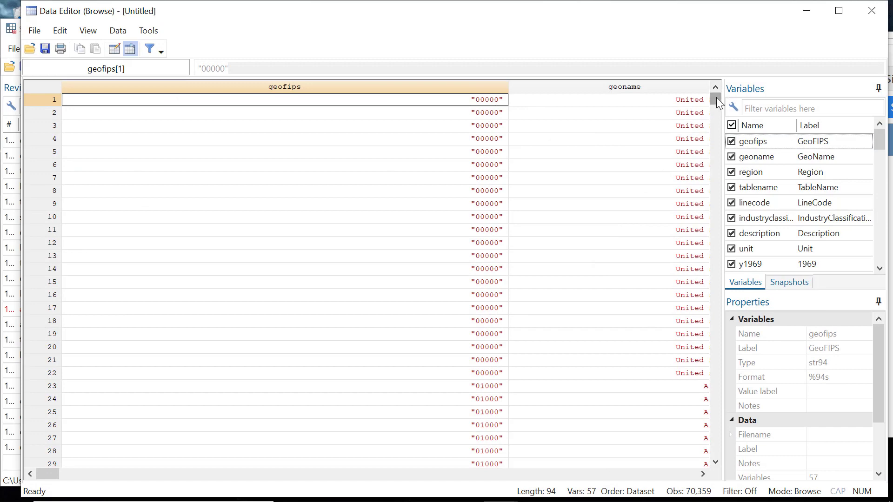
pyautogui.moveTo(718, 103); pyautogui.dragTo(720, 455)
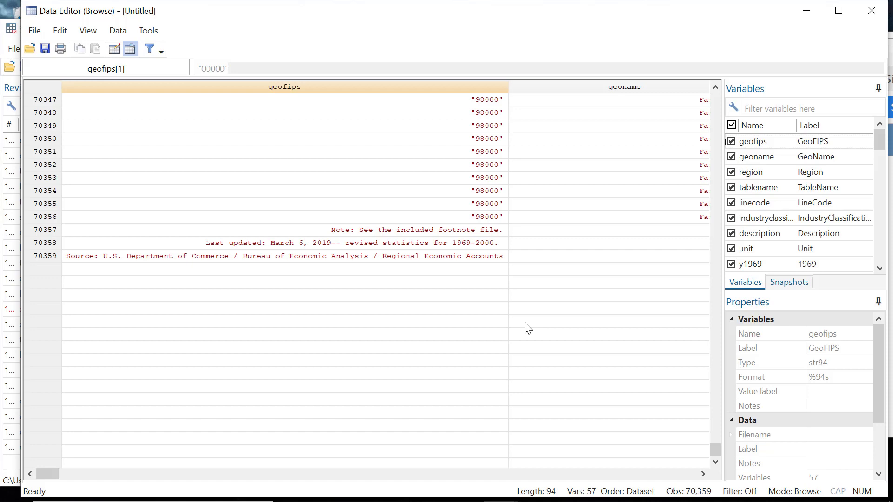
pyautogui.click(872, 10)
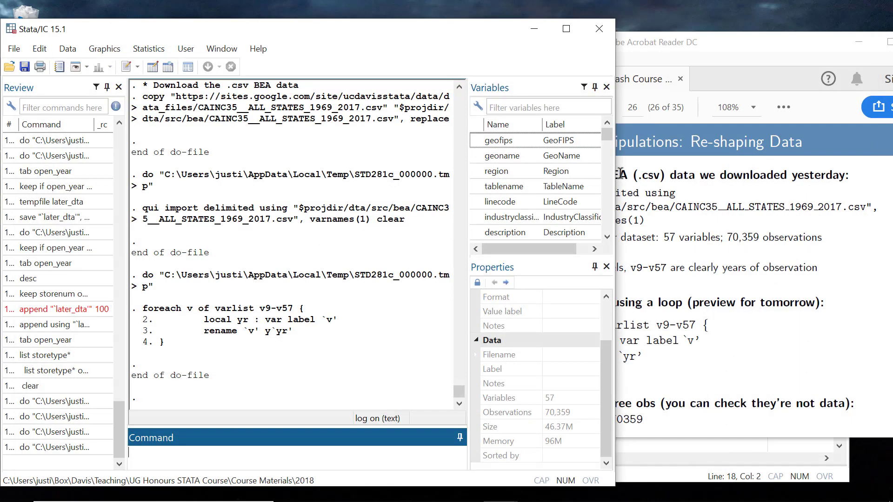
pyautogui.click(745, 328)
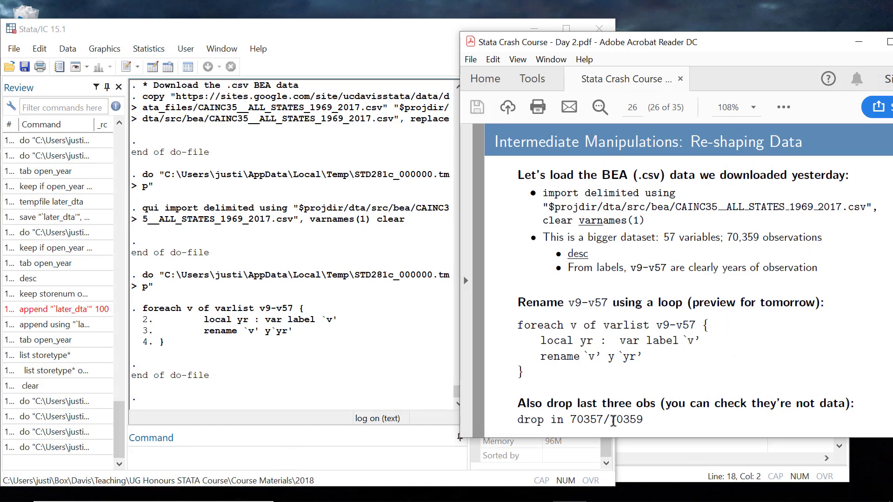
# List observations 70357/70359 in Stata and page through the output to its end
pyautogui.click(411, 446)
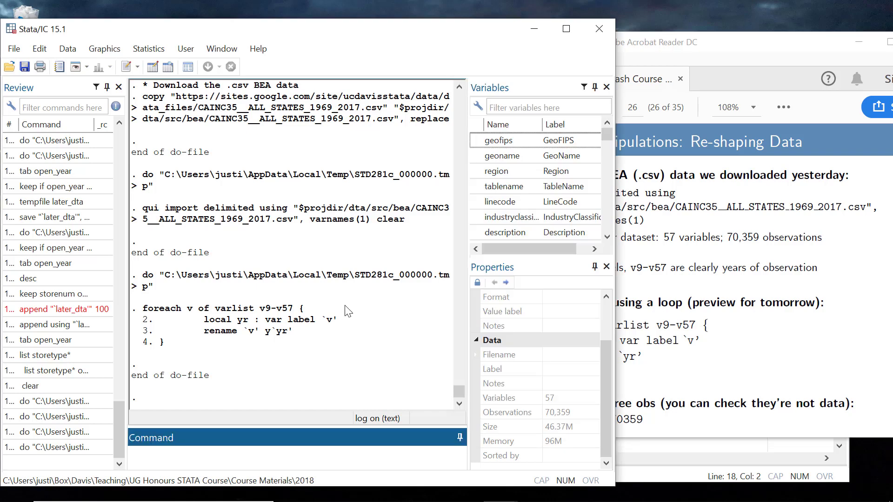
pyautogui.write('list in 70357/70359')
pyautogui.press('Return')
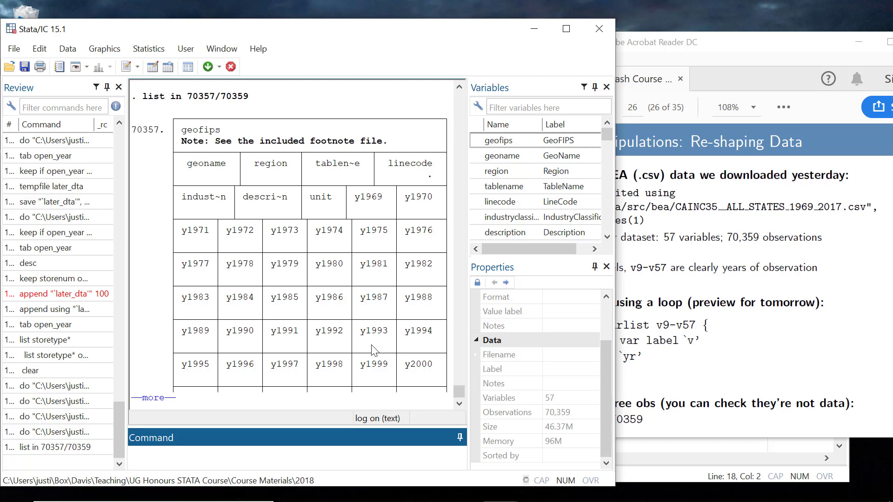
pyautogui.press('space')
pyautogui.press('space')
pyautogui.press('space')
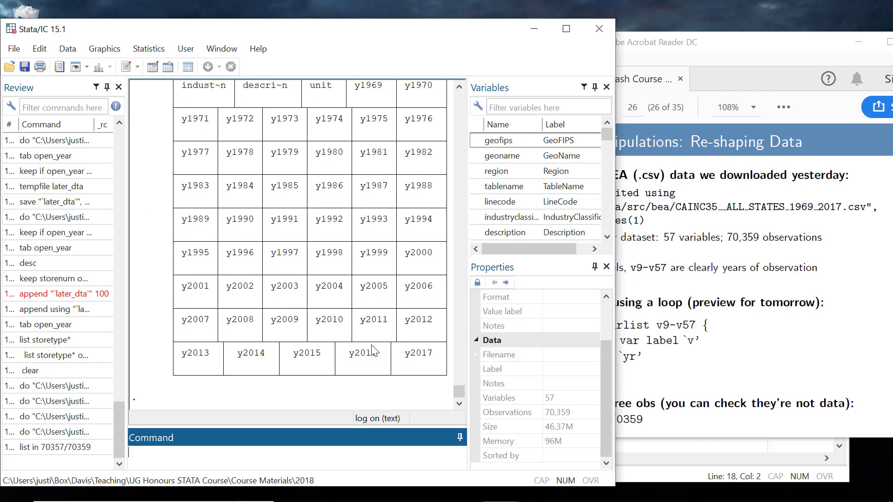
pyautogui.hotkey('ctrl', 'd')
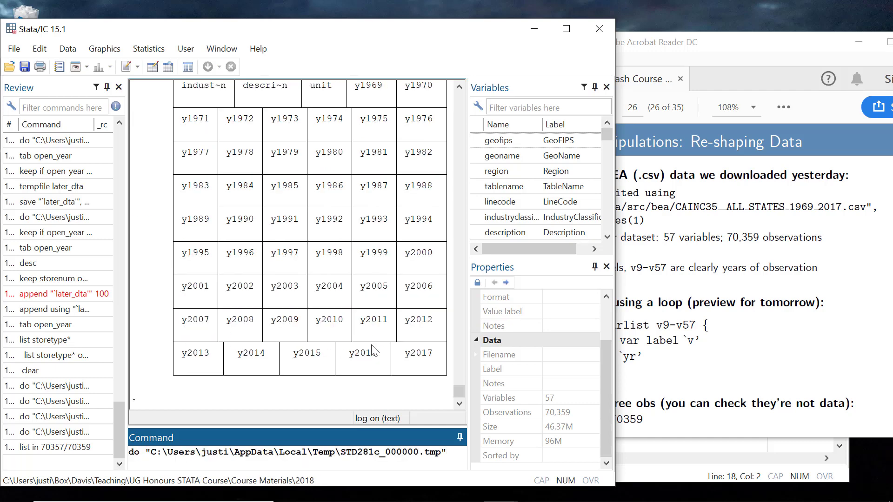
pyautogui.press('BackSpace')
pyautogui.press('BackSpace')
pyautogui.press('BackSpace')
pyautogui.press('BackSpace')
pyautogui.press('BackSpace')
pyautogui.press('BackSpace')
pyautogui.press('BackSpace')
pyautogui.press('BackSpace')
pyautogui.press('BackSpace')
pyautogui.press('BackSpace')
pyautogui.press('BackSpace')
pyautogui.press('BackSpace')
pyautogui.press('BackSpace')
pyautogui.press('BackSpace')
pyautogui.press('BackSpace')
pyautogui.press('BackSpace')
pyautogui.press('BackSpace')
pyautogui.press('BackSpace')
pyautogui.press('BackSpace')
pyautogui.press('BackSpace')
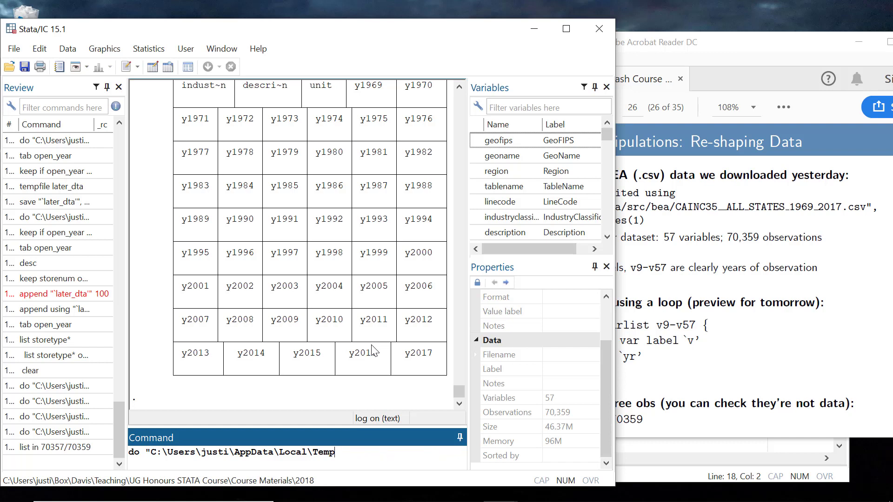
pyautogui.press('BackSpace')
pyautogui.press('BackSpace')
pyautogui.press('BackSpace')
pyautogui.press('BackSpace')
pyautogui.press('BackSpace')
pyautogui.press('BackSpace')
pyautogui.press('BackSpace')
pyautogui.press('BackSpace')
pyautogui.press('BackSpace')
pyautogui.press('BackSpace')
pyautogui.press('BackSpace')
pyautogui.hotkey('ctrl', 'a')
pyautogui.scroll(1, 372, 352)
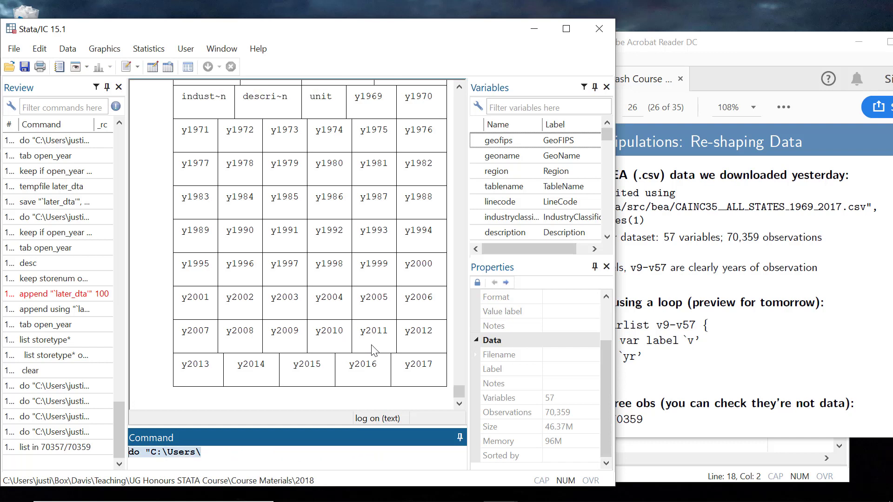
pyautogui.hotkey('ctrl', 'd')
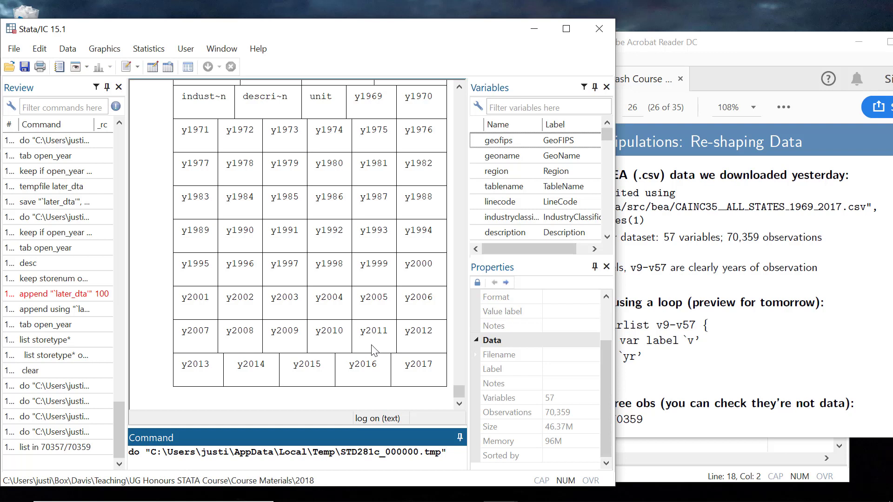
pyautogui.scroll(1, 372, 352)
pyautogui.hotkey('ctrl', 'a')
pyautogui.press('BackSpace')
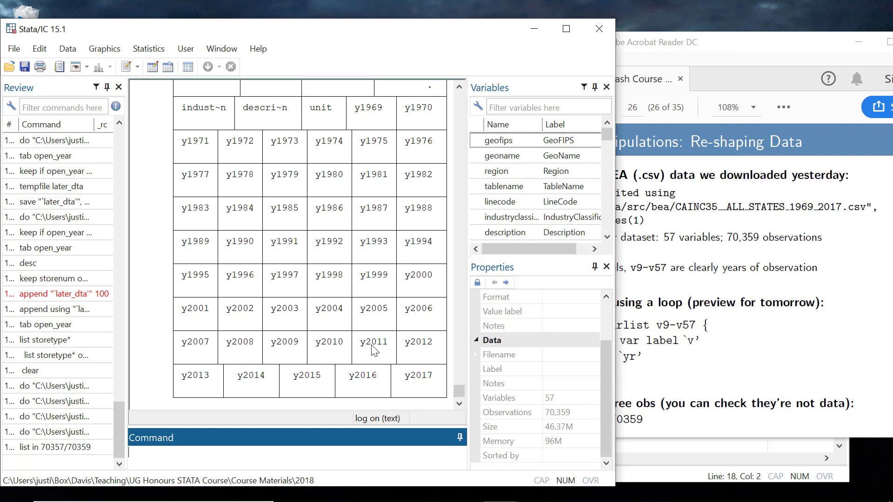
# Drop the three non-data observations with the command drop in 70357/70359
pyautogui.write('drop in 7035770')
pyautogui.press('BackSpace')
pyautogui.press('BackSpace')
pyautogui.write('/70359')
pyautogui.press('Return')
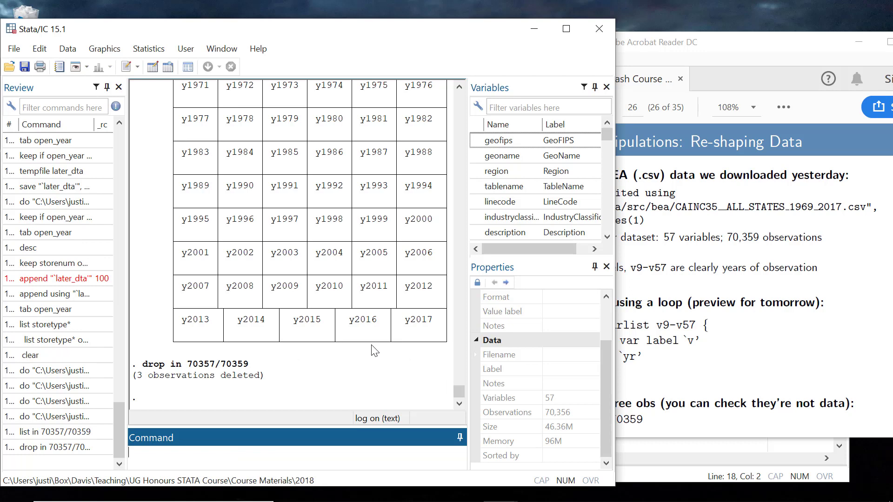
# Bring up eitc_cln.do in the Do-file Editor and consult its "Drop non-data obs" section
pyautogui.moveTo(571, 497)
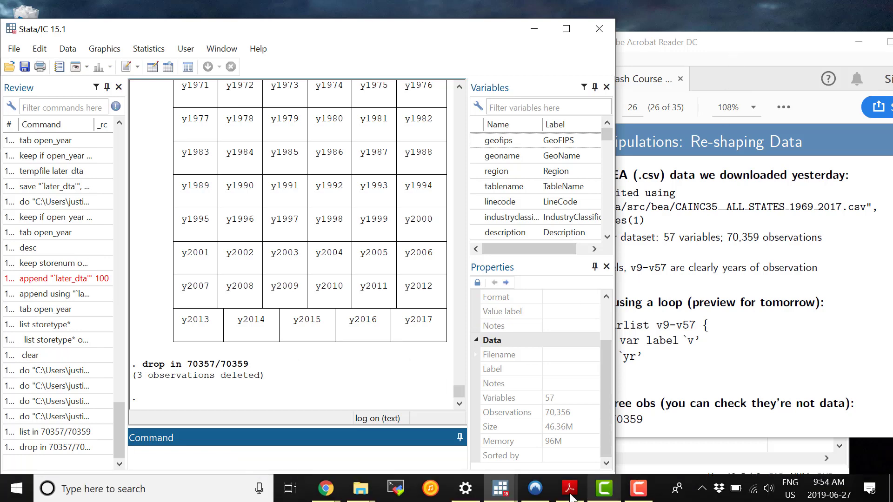
pyautogui.click(500, 489)
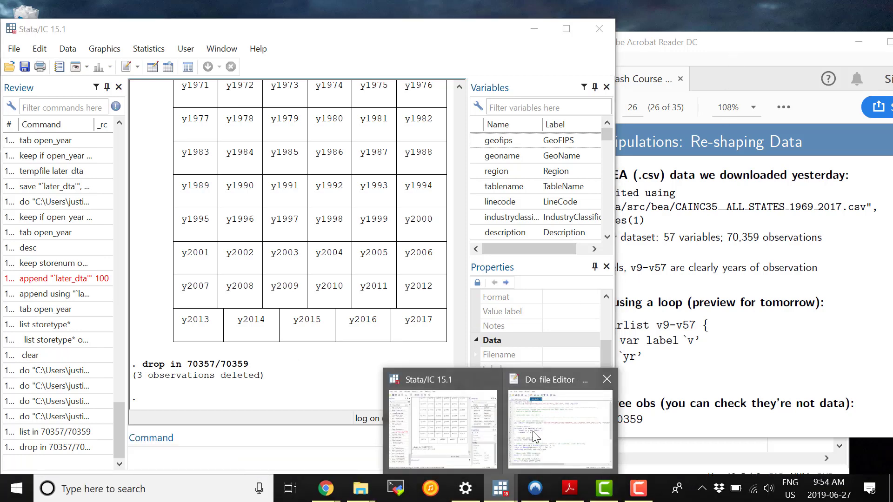
pyautogui.click(532, 431)
pyautogui.click(468, 321)
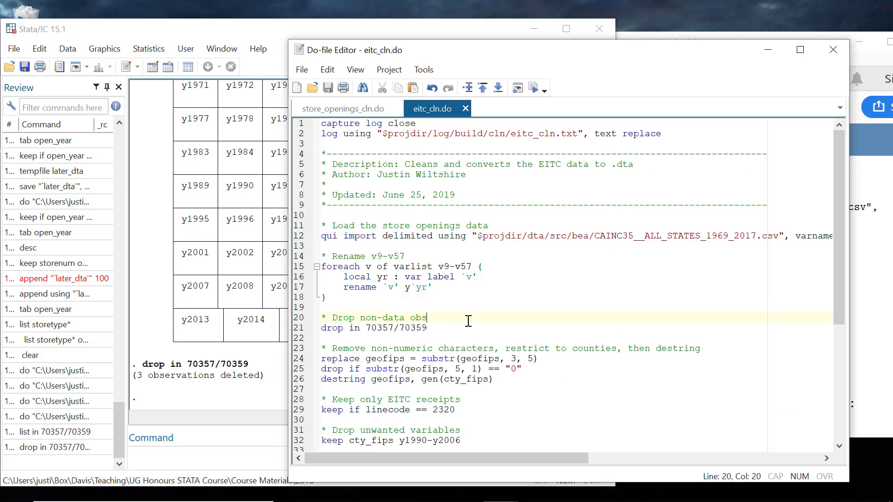
pyautogui.click(447, 328)
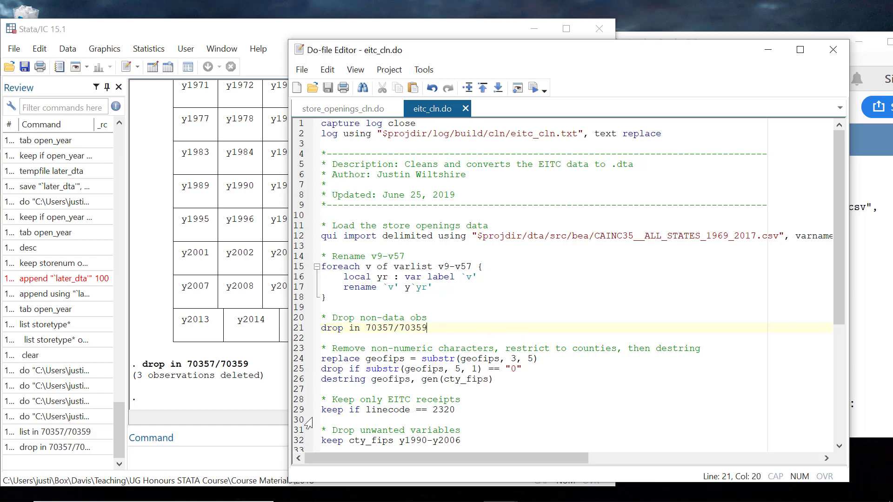
# Review the Appending Data slide in Acrobat Reader and go back to the Re-shaping Data slide
pyautogui.click(860, 309)
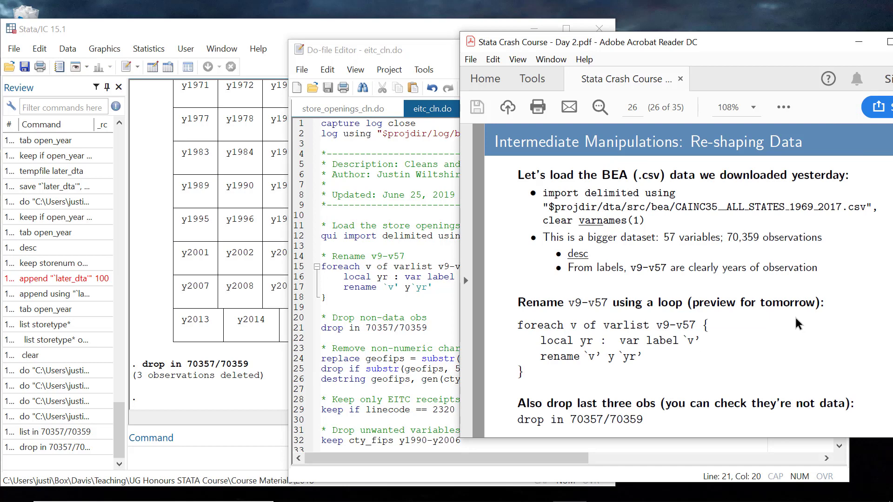
pyautogui.scroll(-1, 796, 323)
pyautogui.scroll(2, 796, 321)
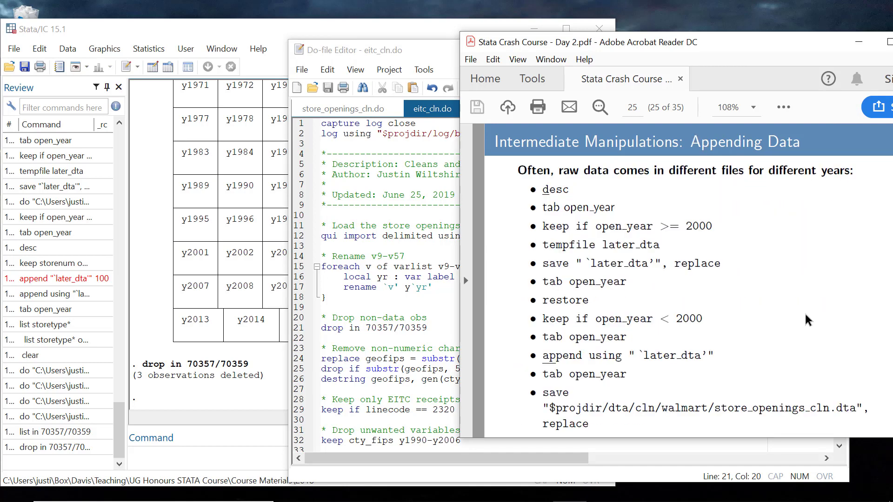
pyautogui.scroll(-1, 805, 316)
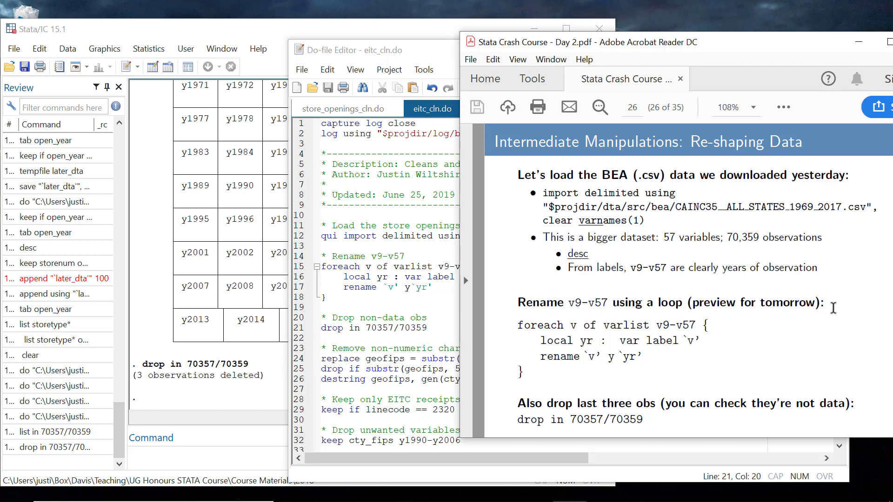
# Describe the dataset in Stata with desc and move the slides on to turning geofips into numeric cty_fips
pyautogui.click(228, 255)
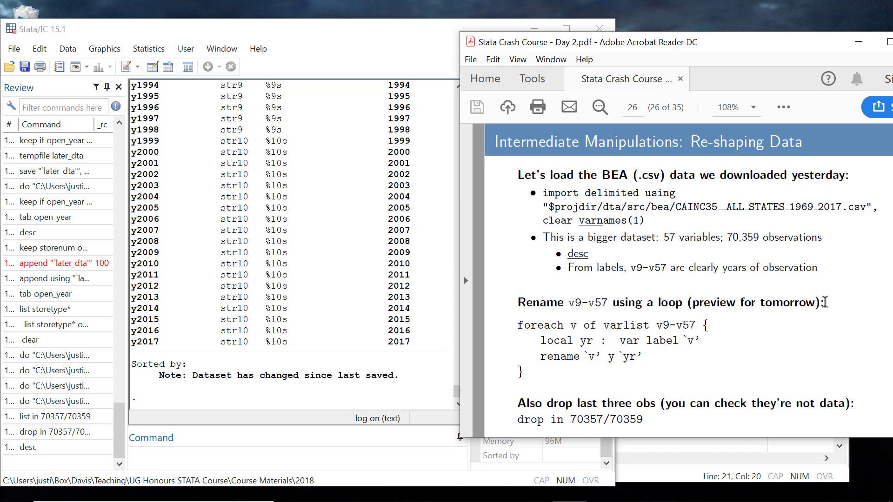
pyautogui.scroll(-1, 793, 290)
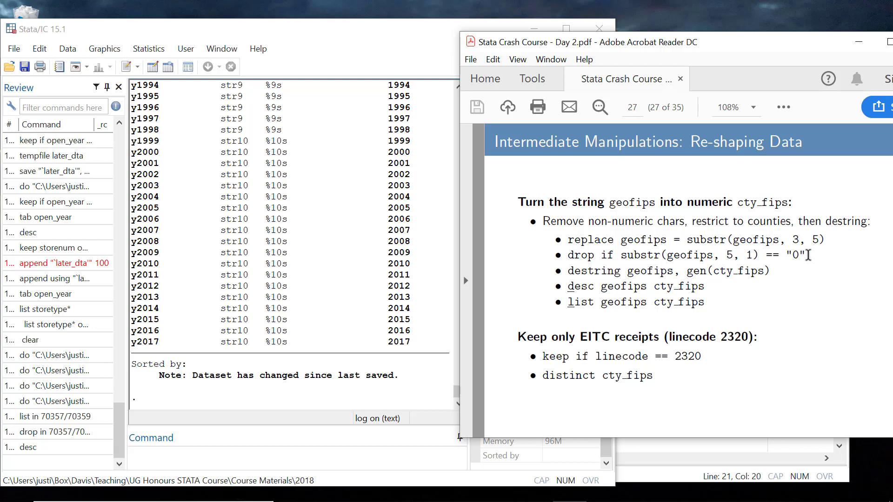
# Examine the geofips entry in Stata's desc output and browse its values in the Data Editor
pyautogui.click(302, 392)
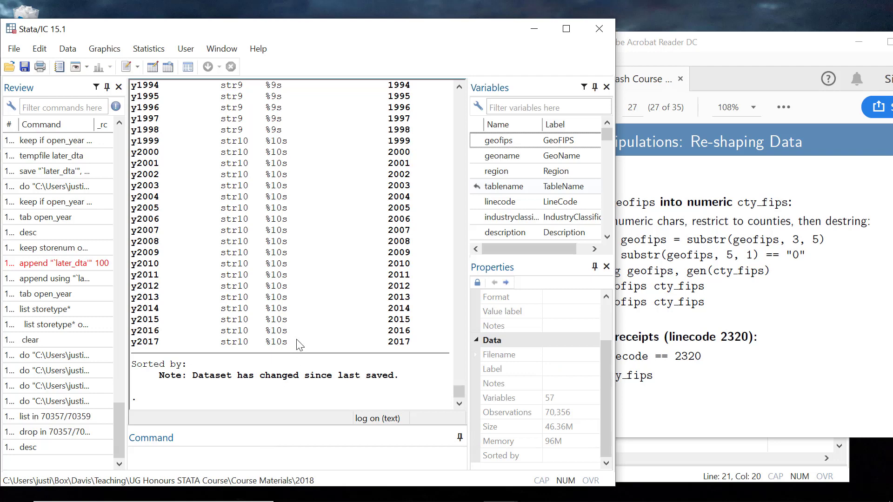
pyautogui.scroll(20, 299, 344)
pyautogui.scroll(-3, 161, 291)
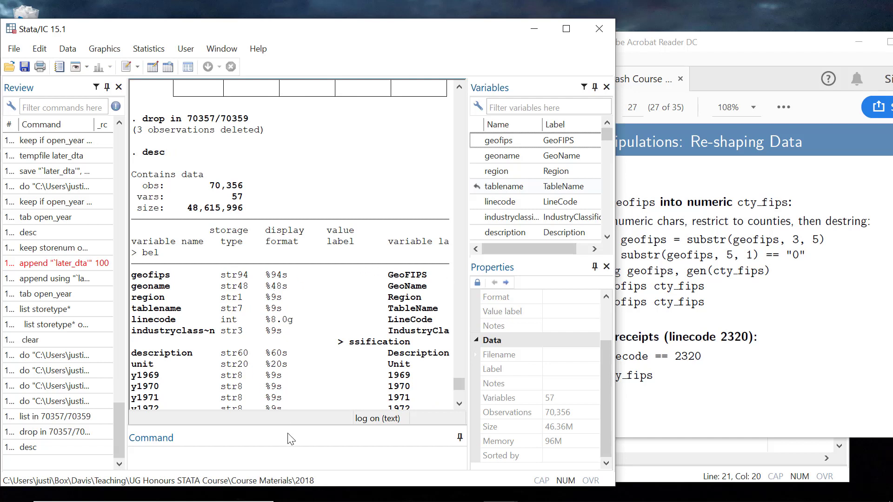
pyautogui.click(170, 68)
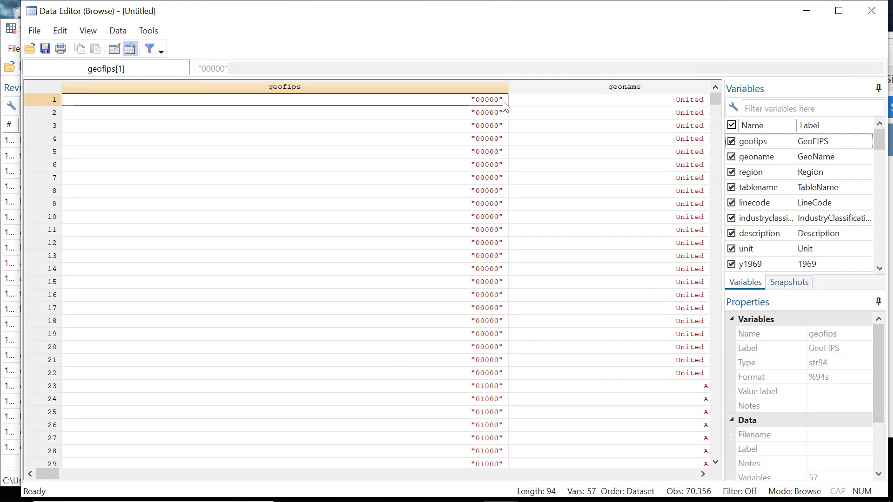
pyautogui.scroll(-5, 479, 162)
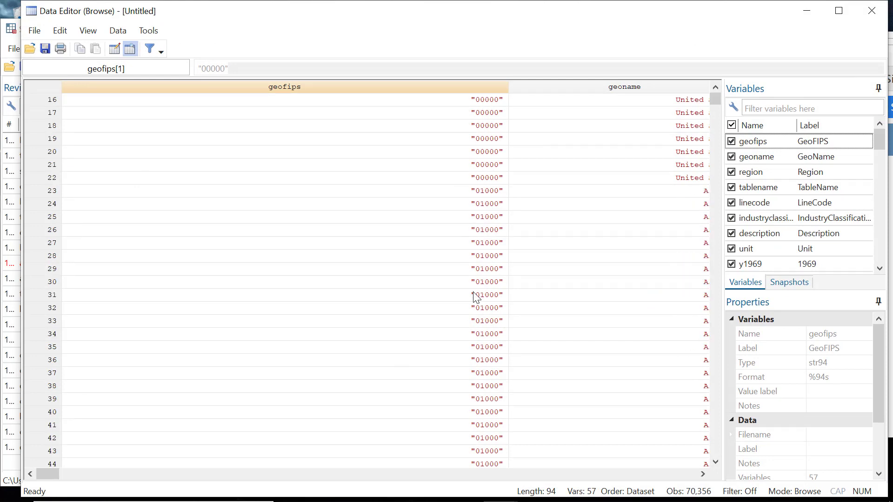
pyautogui.scroll(5, 480, 298)
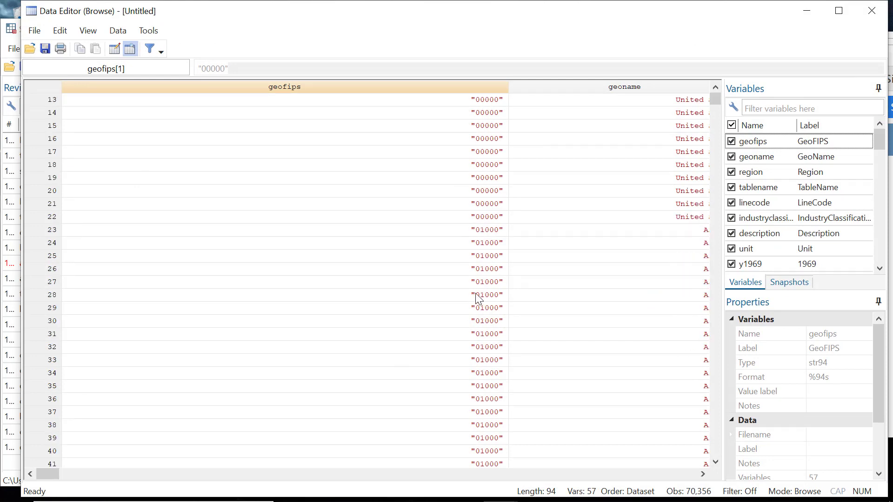
pyautogui.click(872, 10)
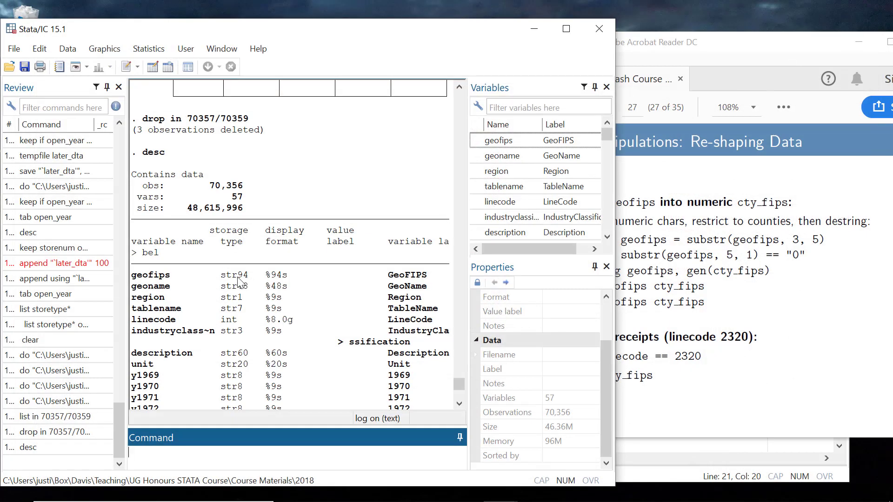
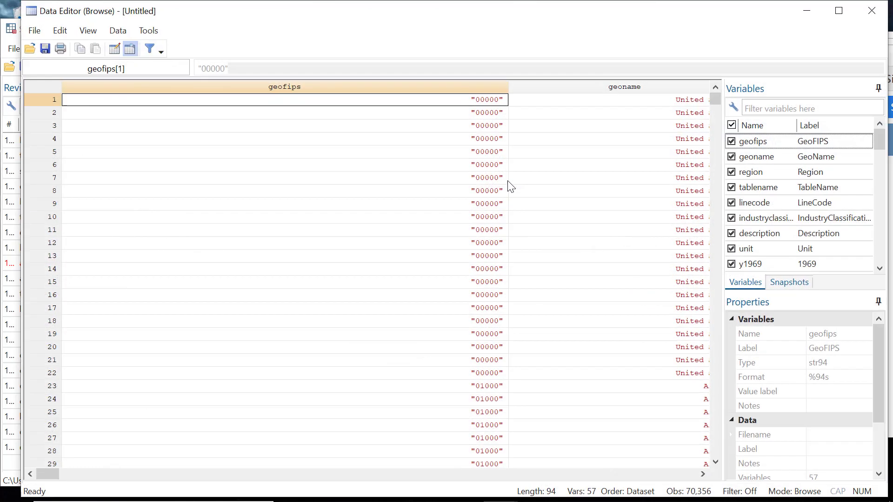
# Browse the geofips codes in the Data Editor and compare them with the geoname, linecode and description columns
pyautogui.scroll(-20, 508, 186)
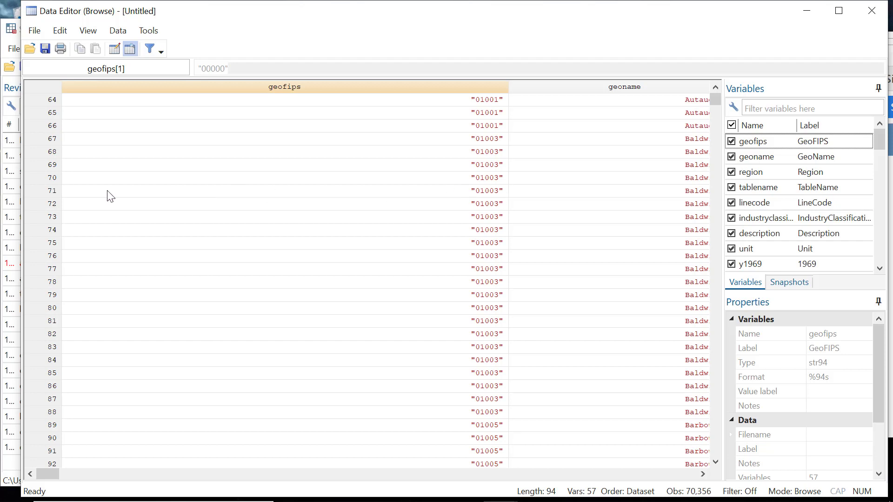
pyautogui.scroll(13, 467, 187)
pyautogui.scroll(8, 460, 186)
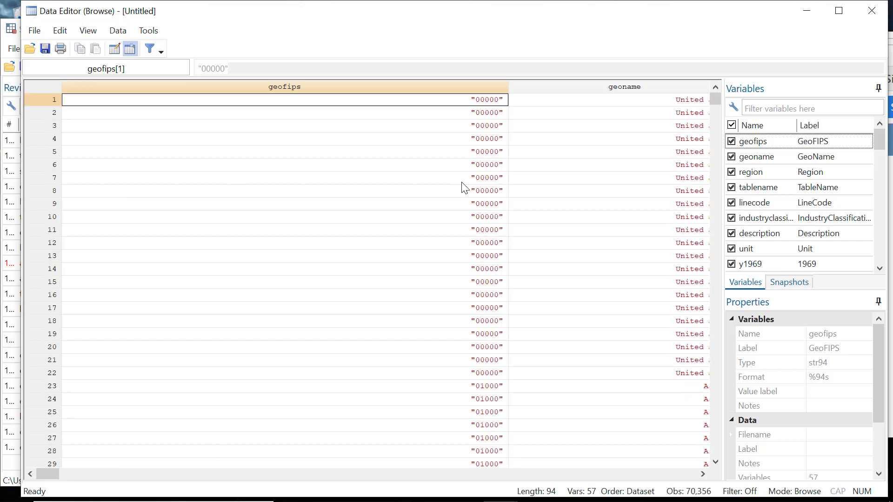
pyautogui.click(703, 474)
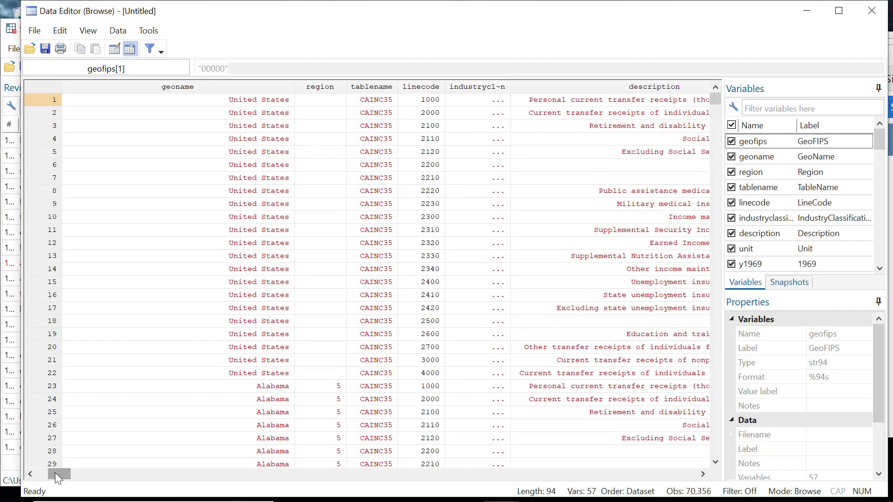
pyautogui.moveTo(56, 474); pyautogui.dragTo(44, 474)
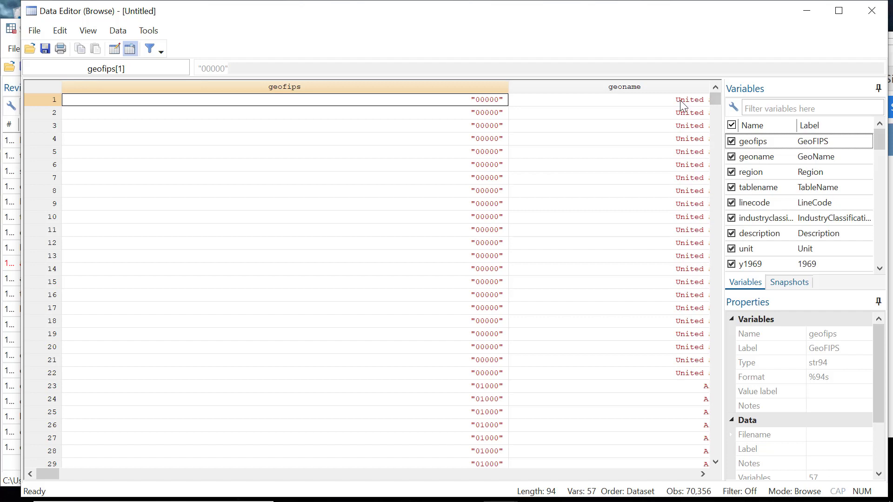
pyautogui.scroll(-3, 597, 223)
pyautogui.scroll(-1, 607, 331)
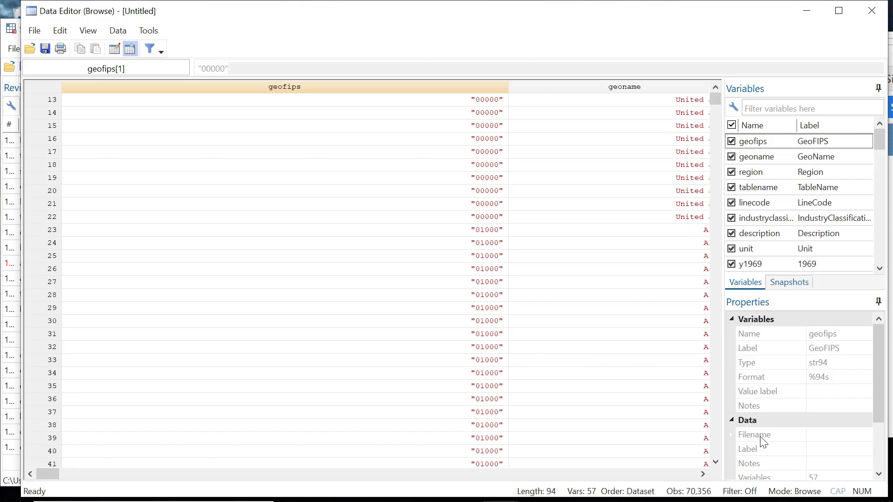
pyautogui.click(703, 474)
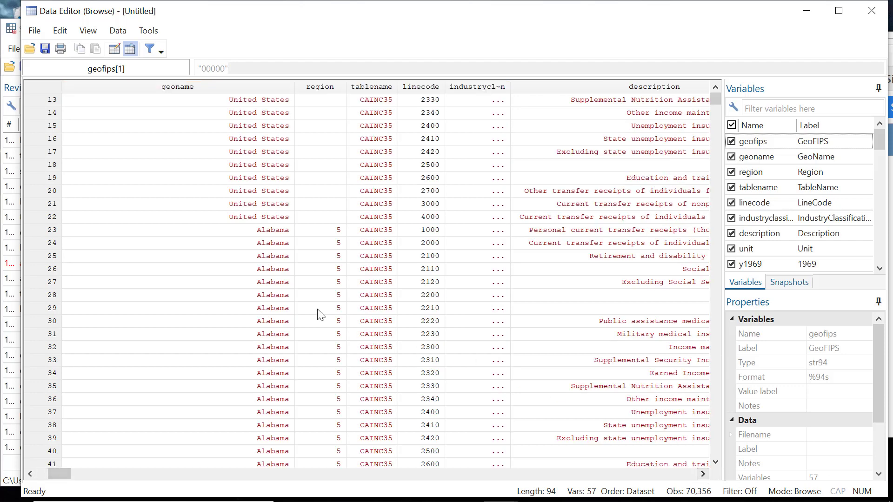
# Check in the Data Editor where the state rows for Alabama end and the Autauga county geofips codes begin, and close it
pyautogui.scroll(-1, 265, 235)
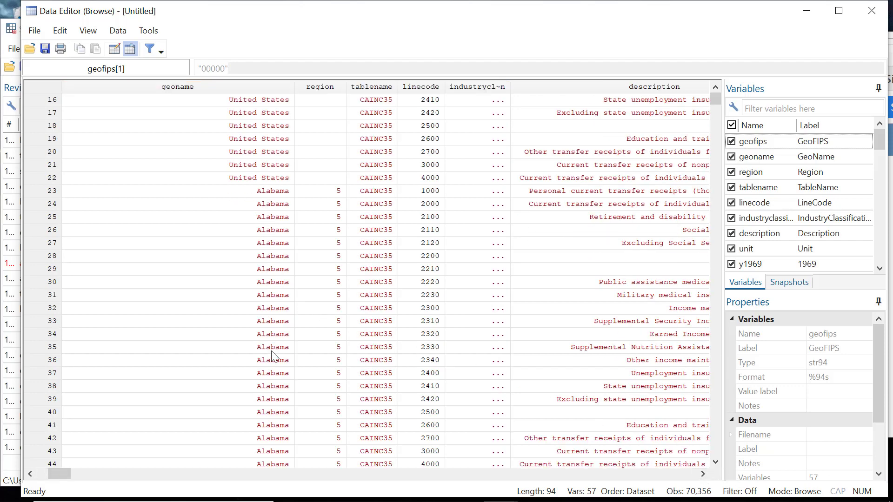
pyautogui.scroll(-2, 274, 358)
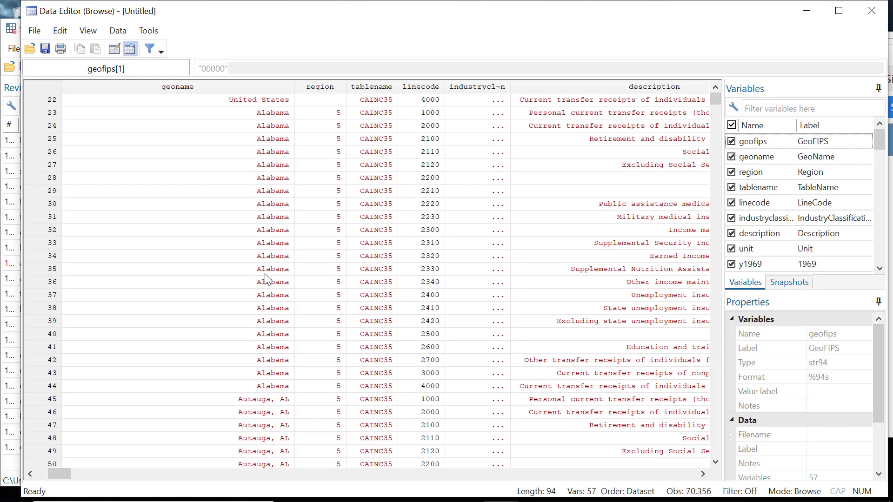
pyautogui.click(30, 474)
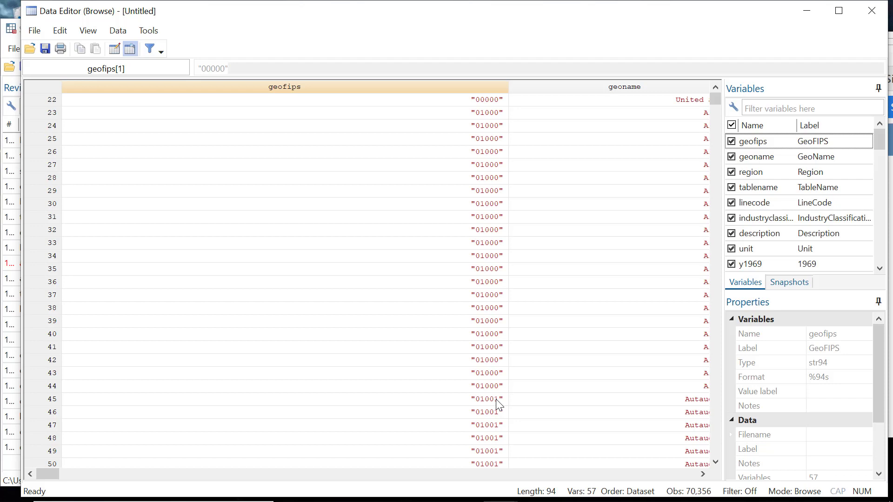
pyautogui.click(865, 18)
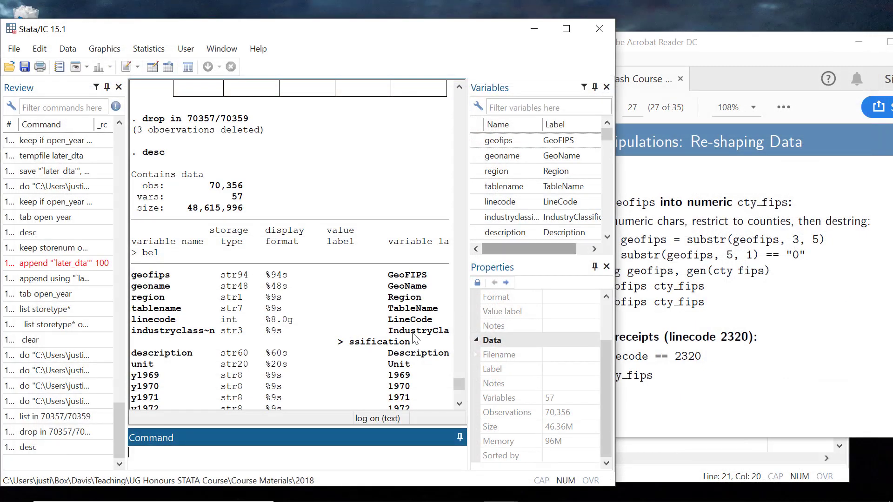
# Compare the geofips commands on the Re-shaping Data slide with the matching replace line in eitc_cln.do
pyautogui.click(786, 269)
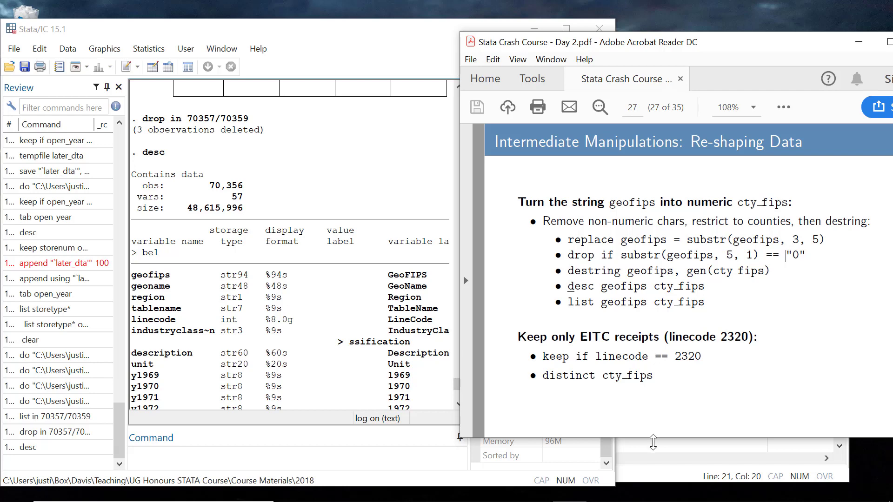
pyautogui.click(654, 446)
pyautogui.moveTo(711, 27); pyautogui.dragTo(430, 30)
pyautogui.click(286, 321)
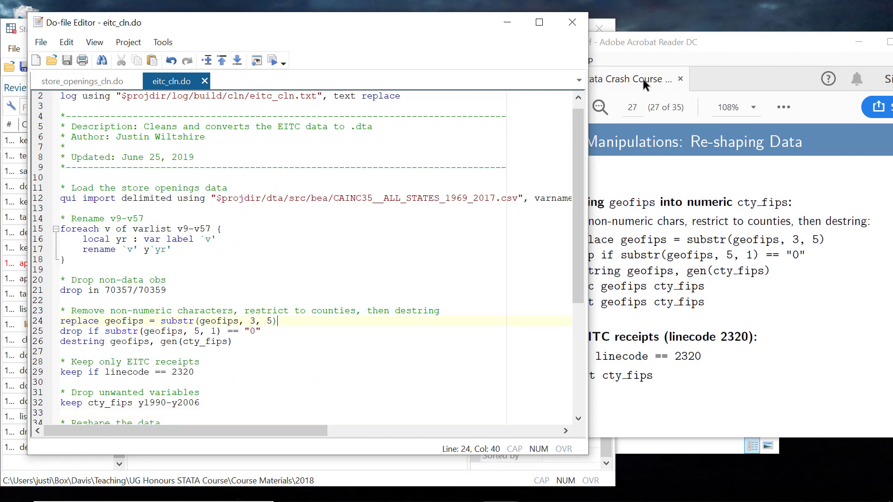
pyautogui.click(733, 49)
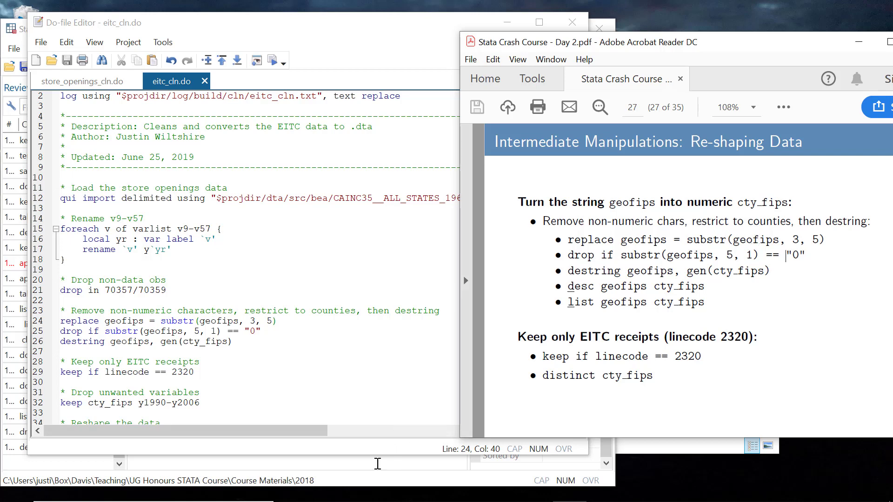
# Look up Stata's help for substr, read its syntax and examples, and close the help viewer
pyautogui.click(377, 462)
pyautogui.write('help su')
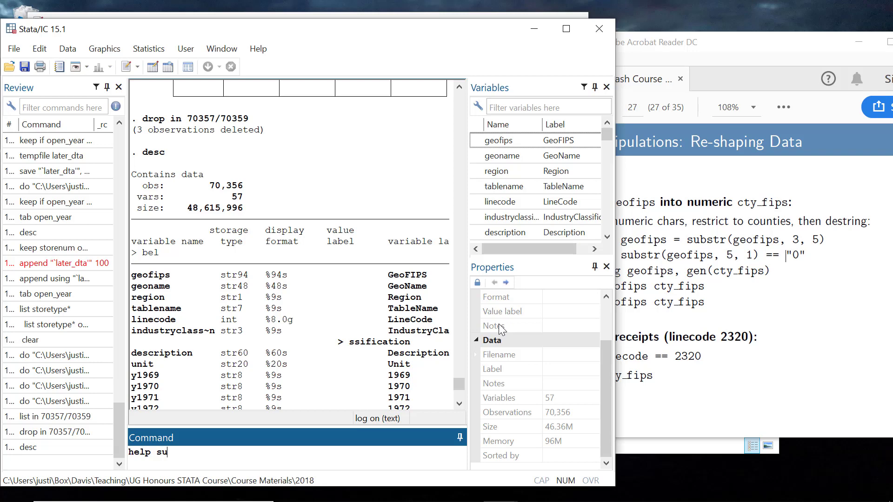
pyautogui.write('bstr')
pyautogui.press('Return')
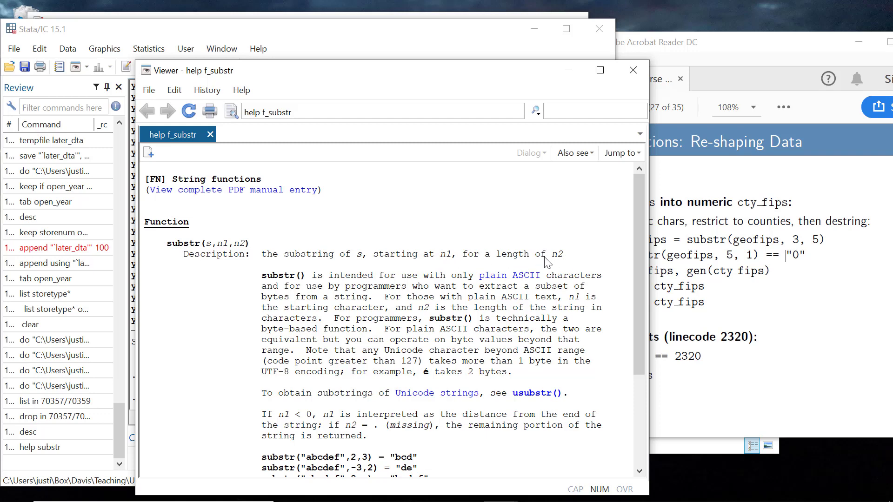
pyautogui.scroll(-1, 279, 395)
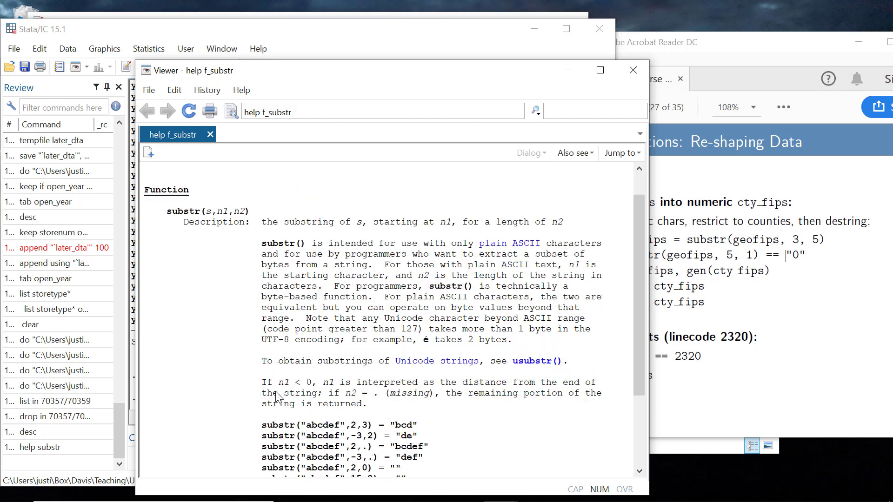
pyautogui.scroll(-2, 275, 430)
pyautogui.scroll(2, 271, 429)
pyautogui.click(640, 76)
# Highlight the replace command on the slide and run replace geofips = substr(geofips, 3, 5) from eitc_cln.do
pyautogui.click(772, 280)
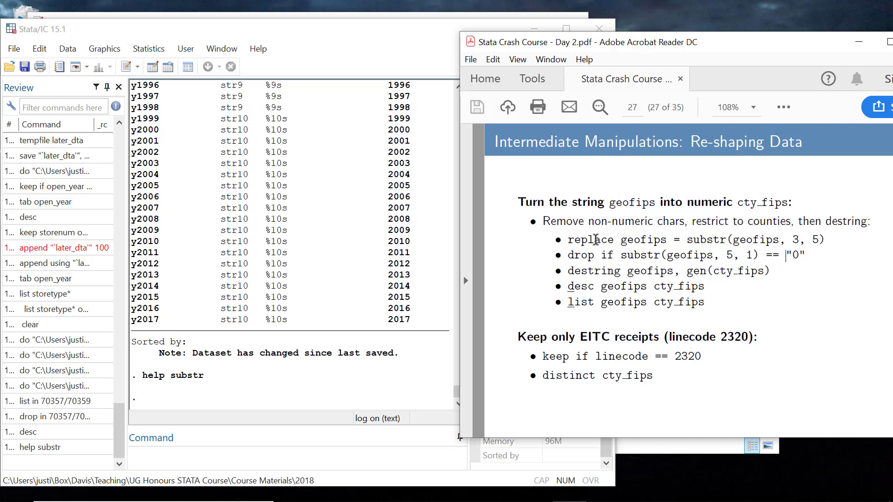
pyautogui.moveTo(580, 242); pyautogui.dragTo(823, 241)
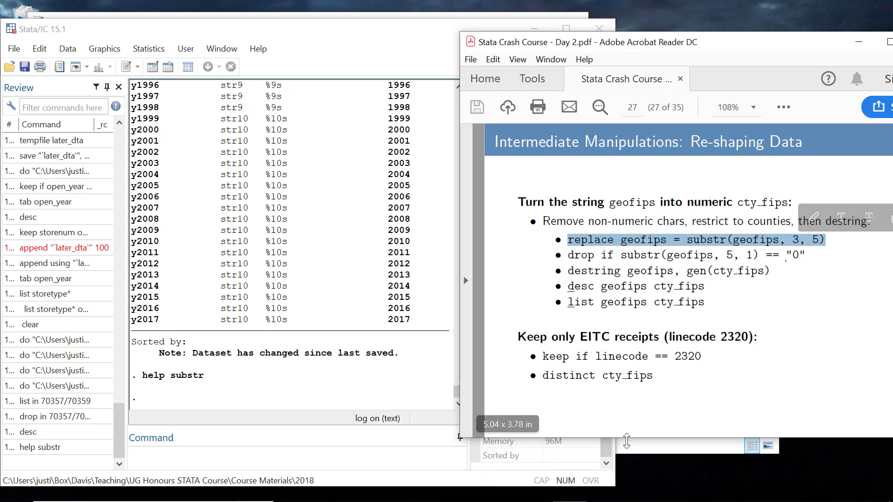
pyautogui.click(692, 448)
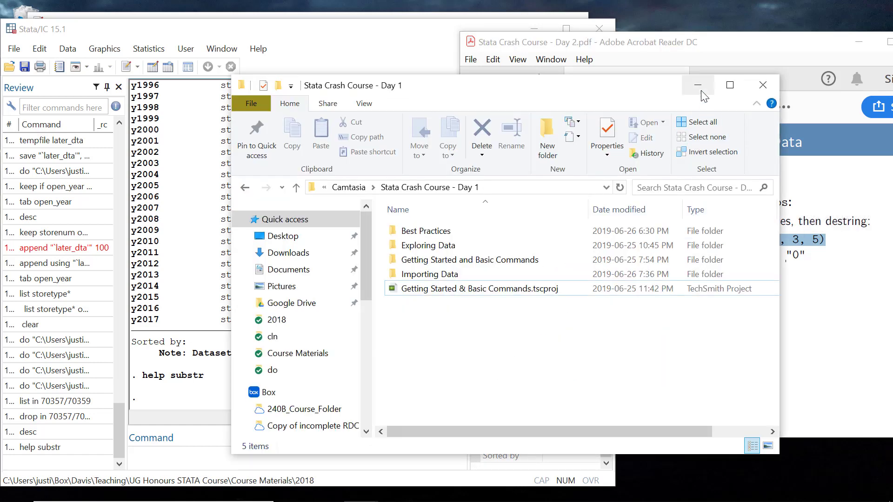
pyautogui.click(701, 88)
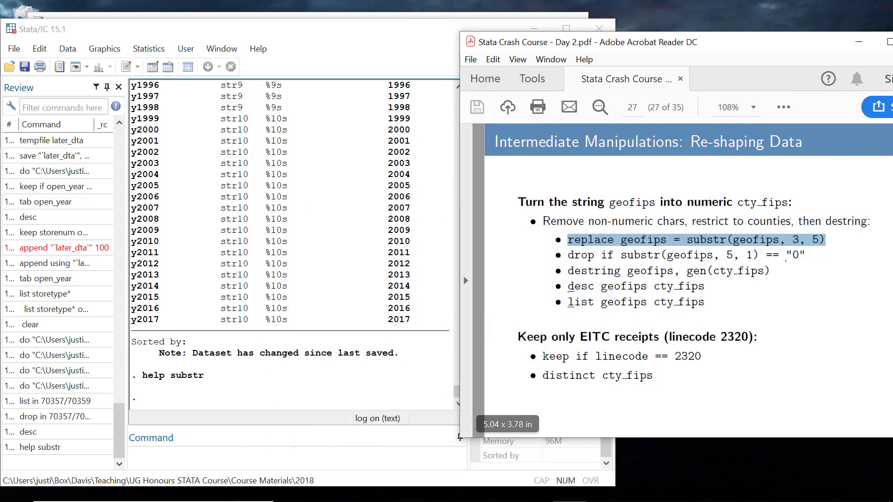
pyautogui.click(399, 17)
pyautogui.doubleClick(181, 320)
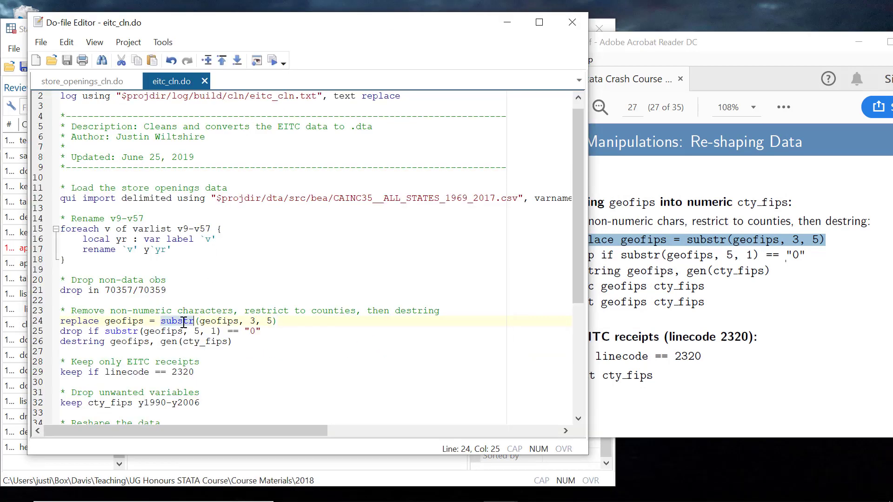
pyautogui.click(272, 64)
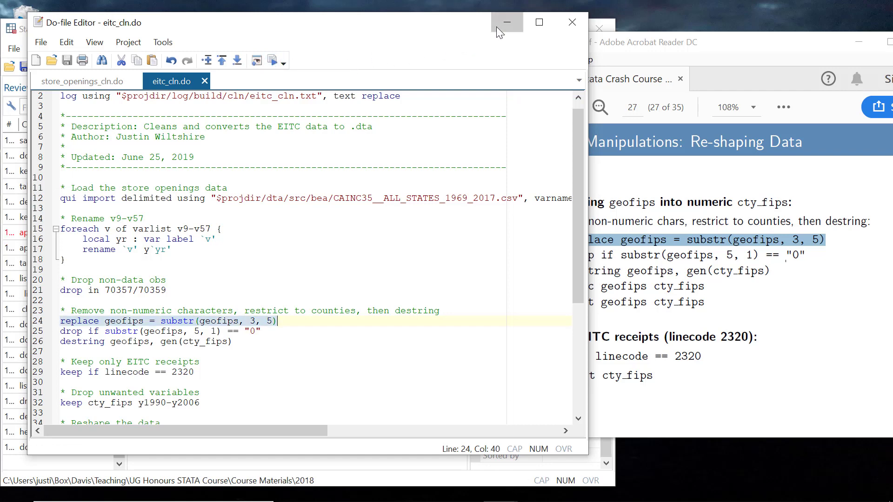
pyautogui.click(507, 22)
# Describe only the geofips variable with desc geofips
pyautogui.click(231, 459)
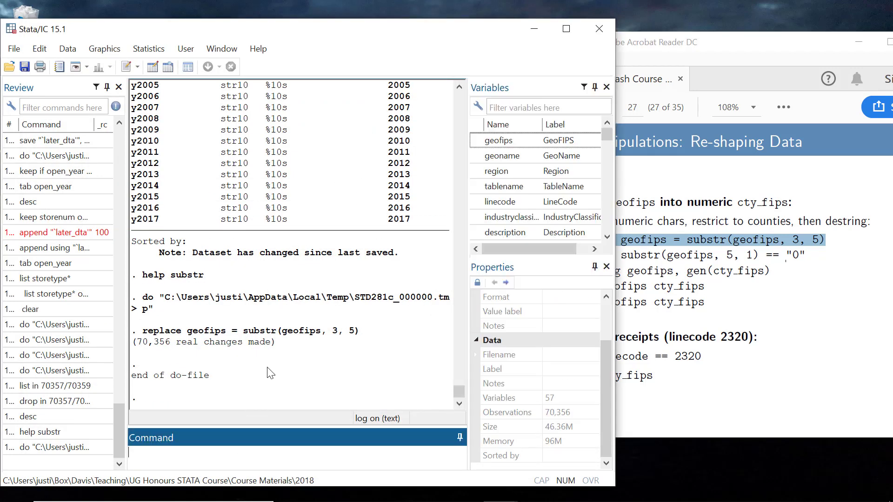
pyautogui.write('desc geofips')
pyautogui.press('Return')
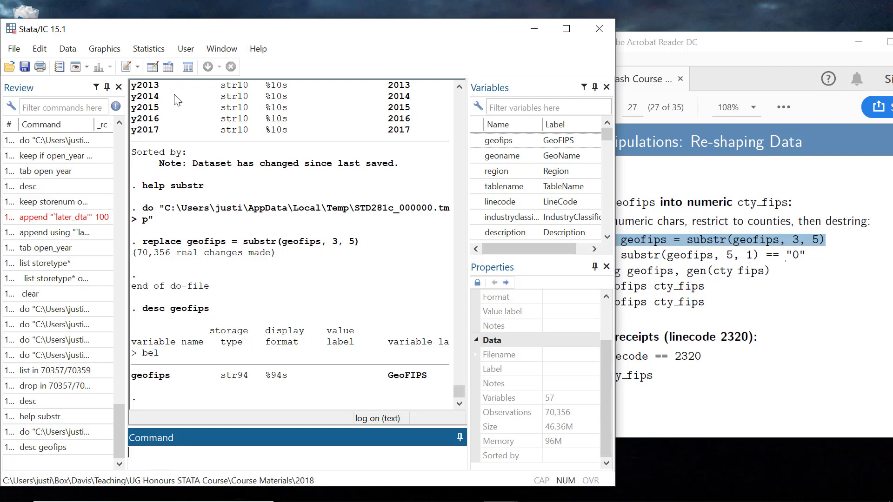
# Browse the trimmed geofips codes in the Data Editor across the national, state and county rows
pyautogui.click(170, 68)
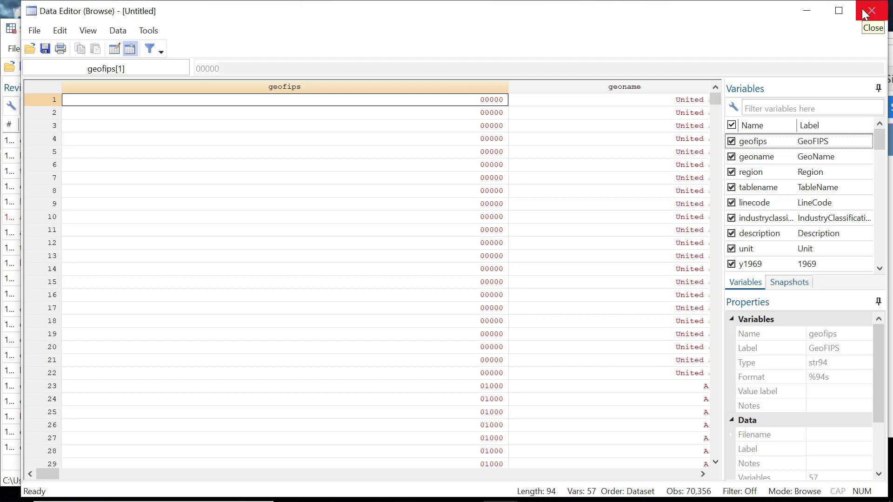
pyautogui.scroll(-11, 503, 149)
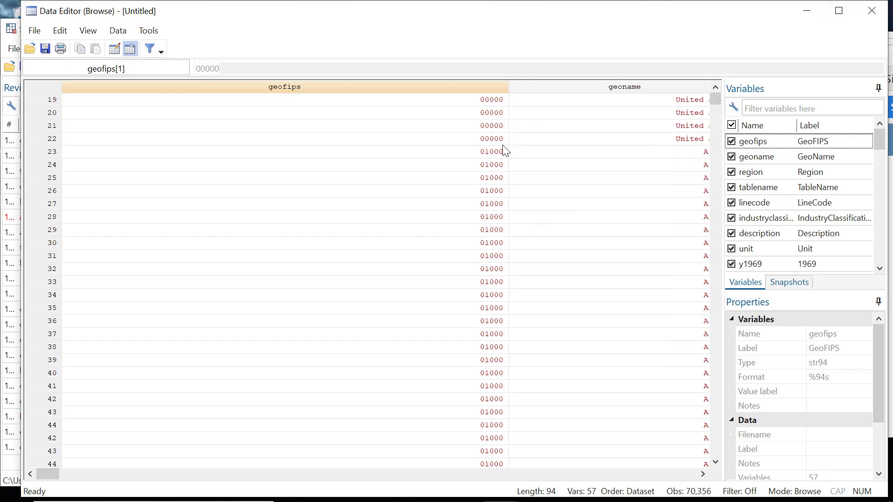
pyautogui.scroll(-20, 504, 149)
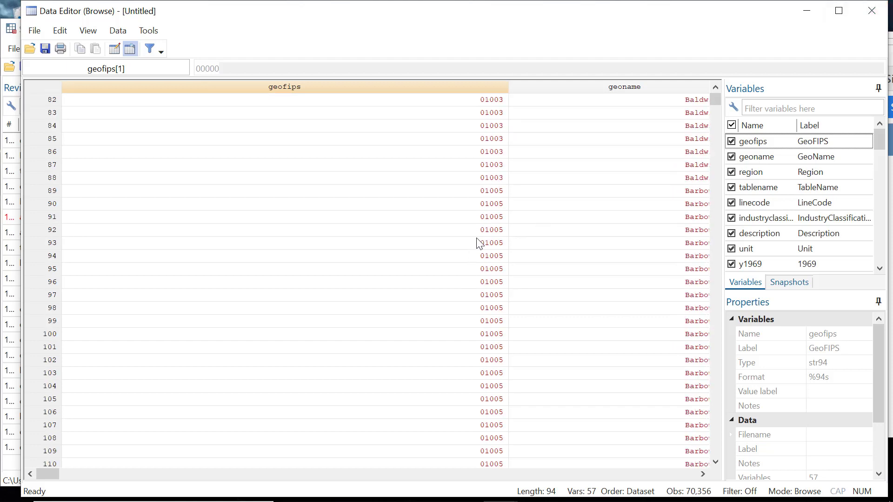
pyautogui.scroll(-8, 482, 280)
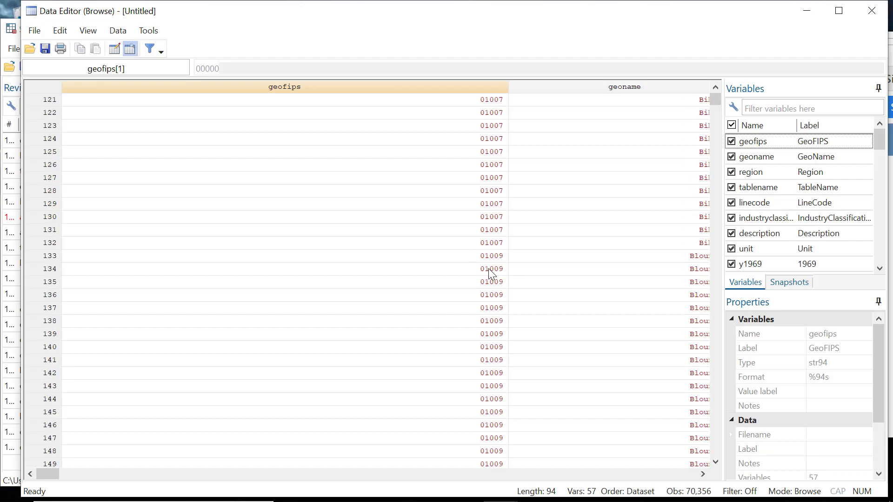
pyautogui.scroll(-6, 492, 272)
pyautogui.scroll(20, 493, 272)
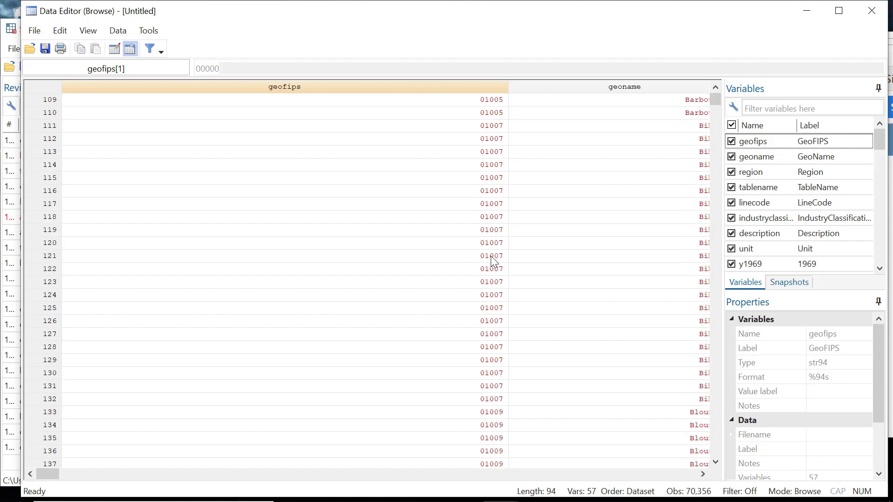
pyautogui.scroll(20, 492, 273)
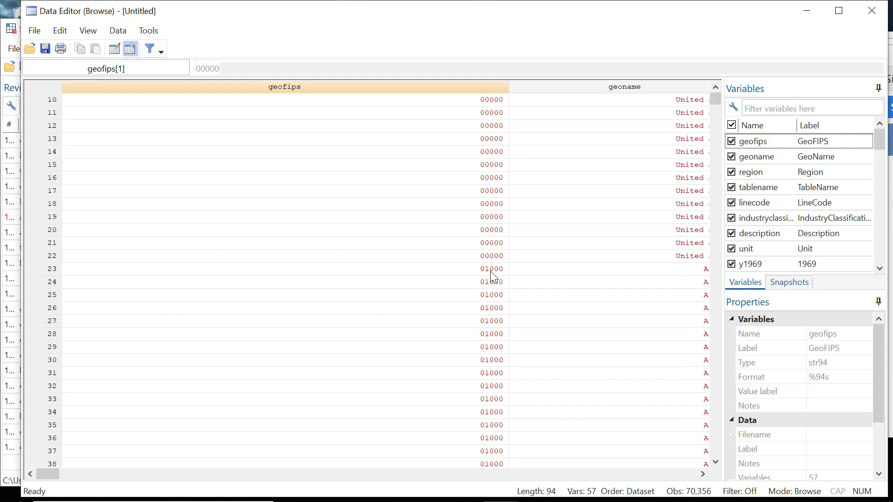
pyautogui.scroll(-6, 492, 273)
pyautogui.click(872, 10)
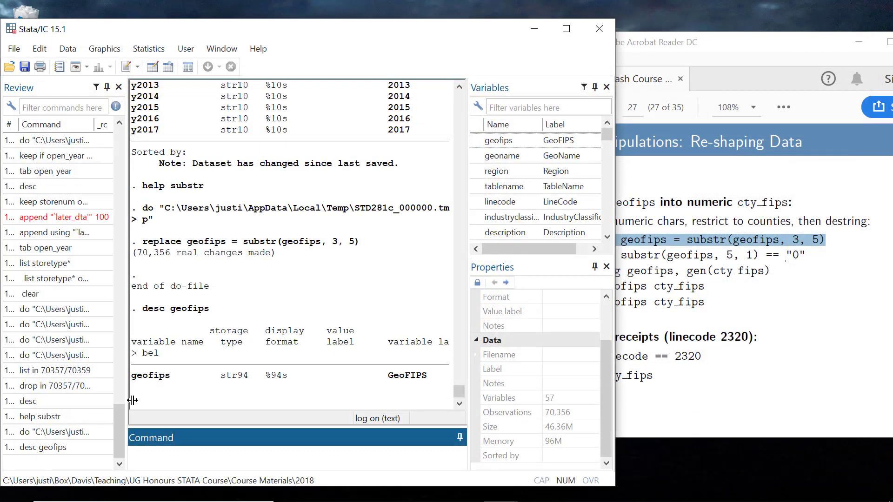
# Review the slide's drop if substr(geofips, 5, 1) == "0" command and check it against the geofips codes in the Data Editor
pyautogui.click(739, 49)
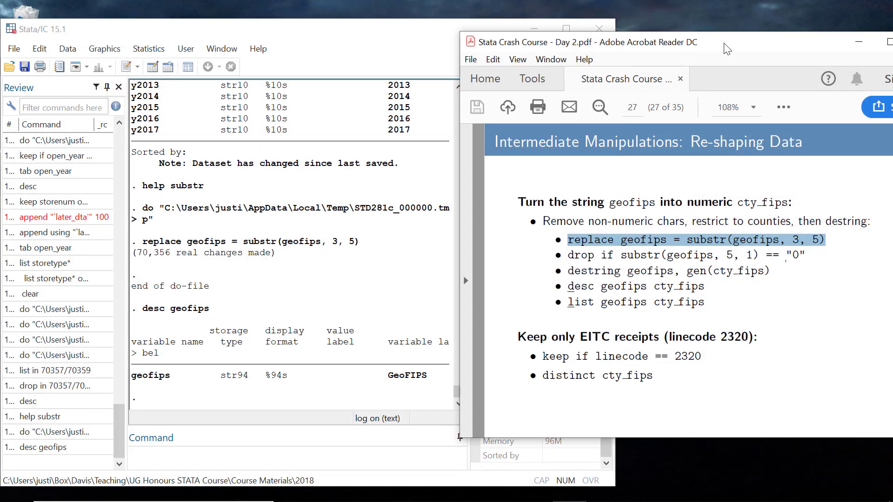
pyautogui.click(370, 450)
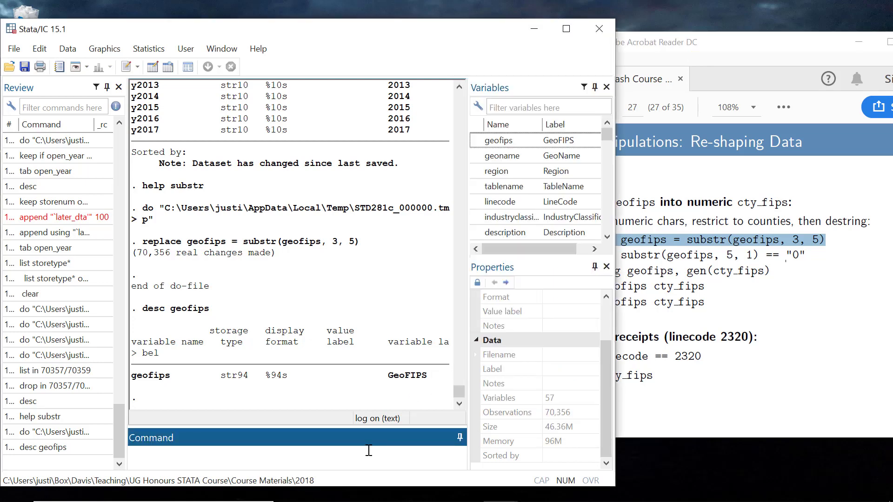
pyautogui.click(810, 252)
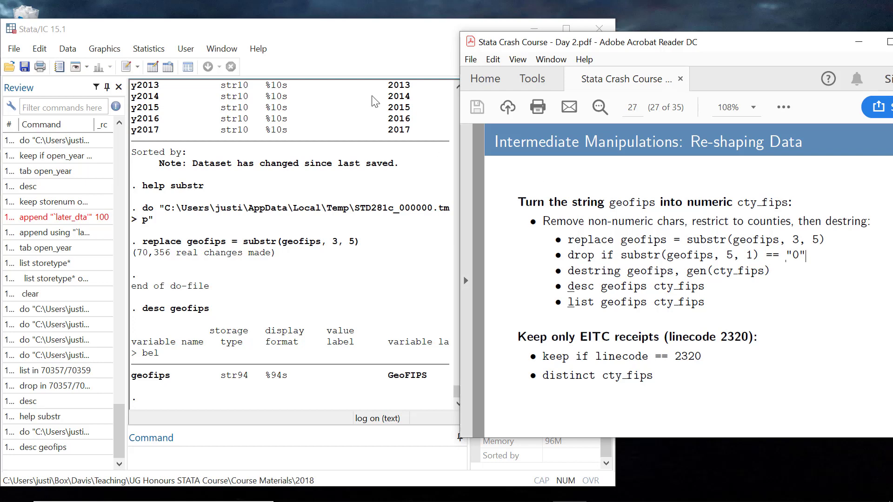
pyautogui.click(166, 68)
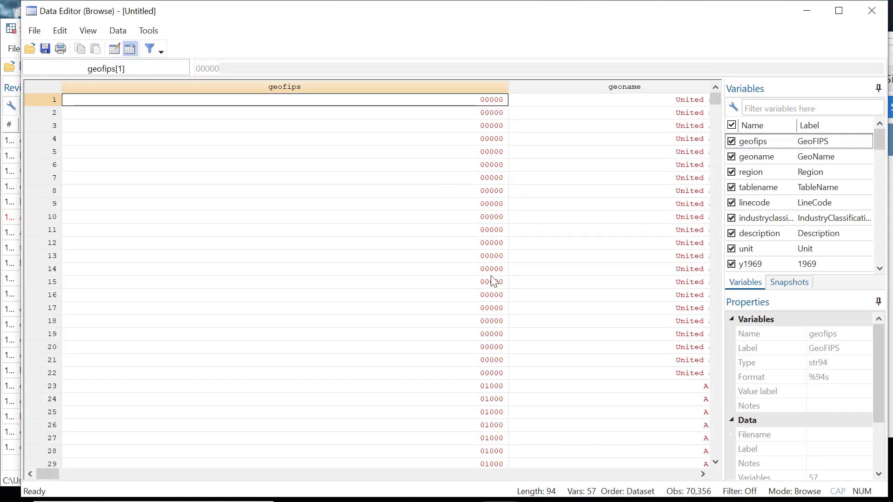
pyautogui.scroll(-1, 501, 359)
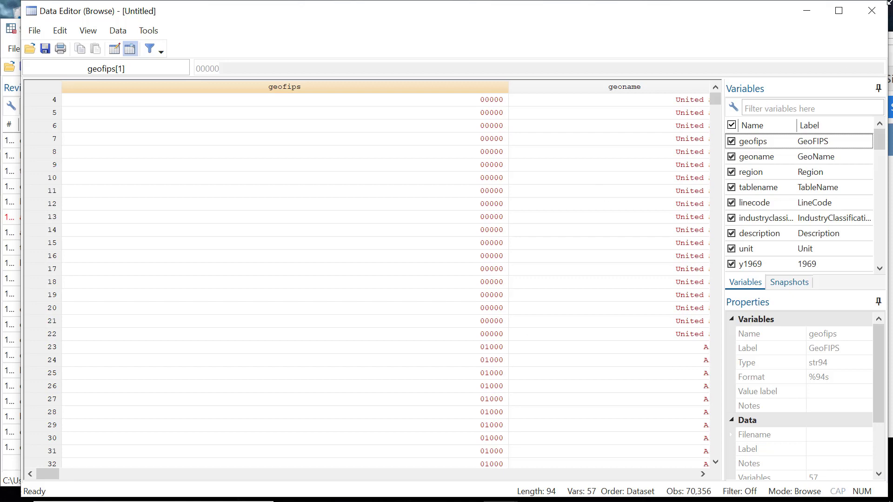
pyautogui.click(873, 13)
pyautogui.click(826, 247)
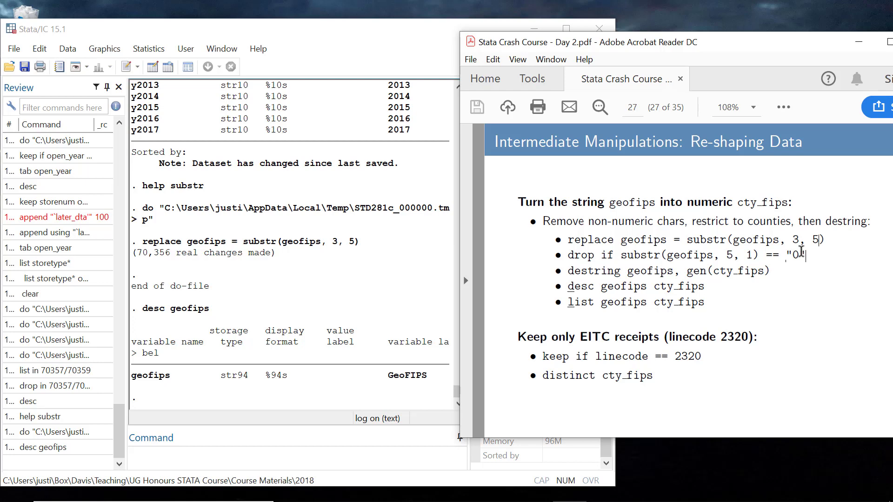
# Run drop if substr(geofips, 5, 1) == "0" from eitc_cln.do in Stata and highlight the number of deleted observations in the output
pyautogui.click(436, 417)
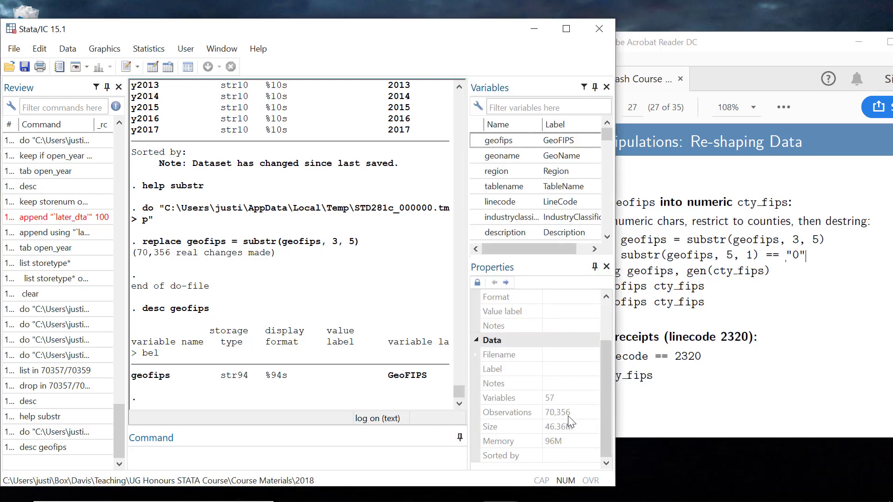
pyautogui.moveTo(497, 500)
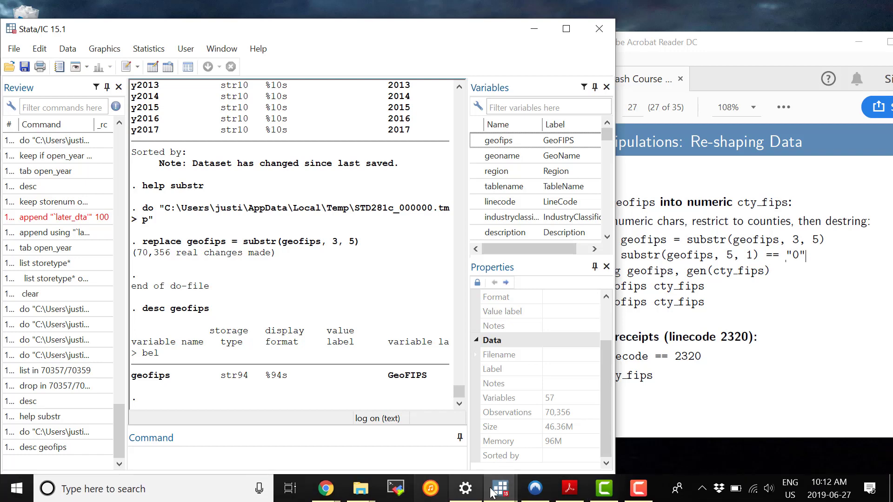
pyautogui.click(531, 418)
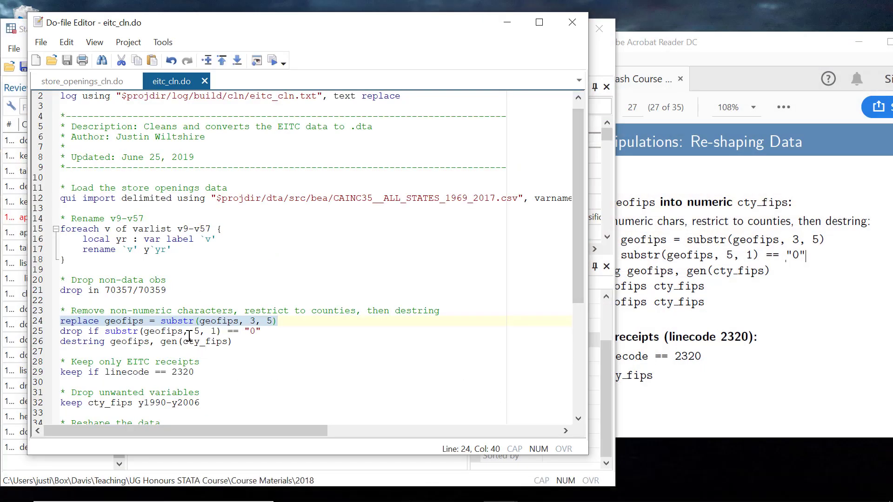
pyautogui.doubleClick(175, 331)
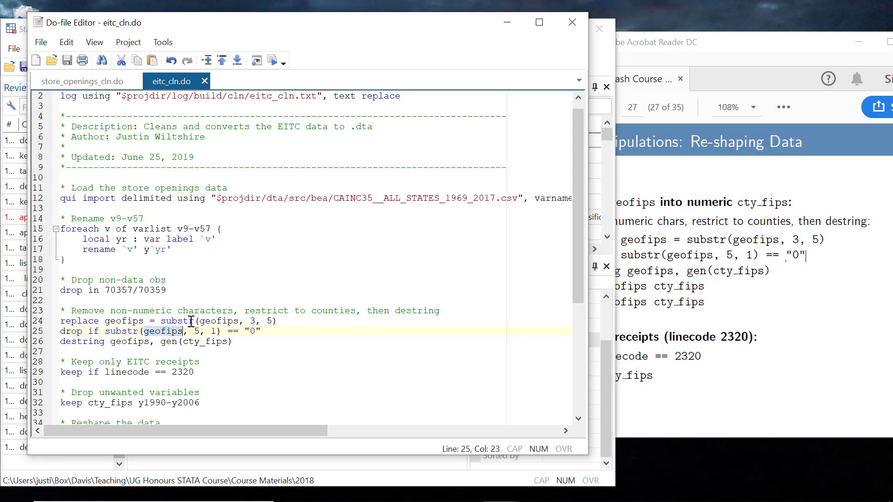
pyautogui.click(273, 70)
pyautogui.click(507, 22)
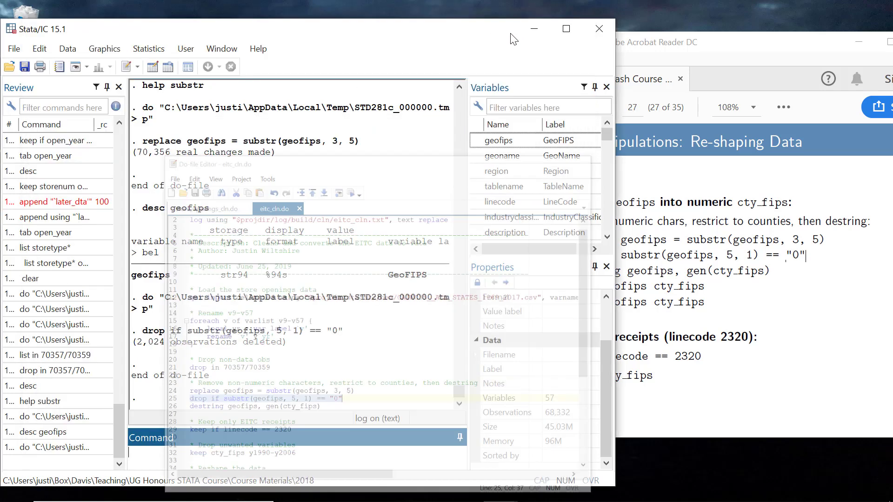
pyautogui.moveTo(138, 342); pyautogui.dragTo(166, 342)
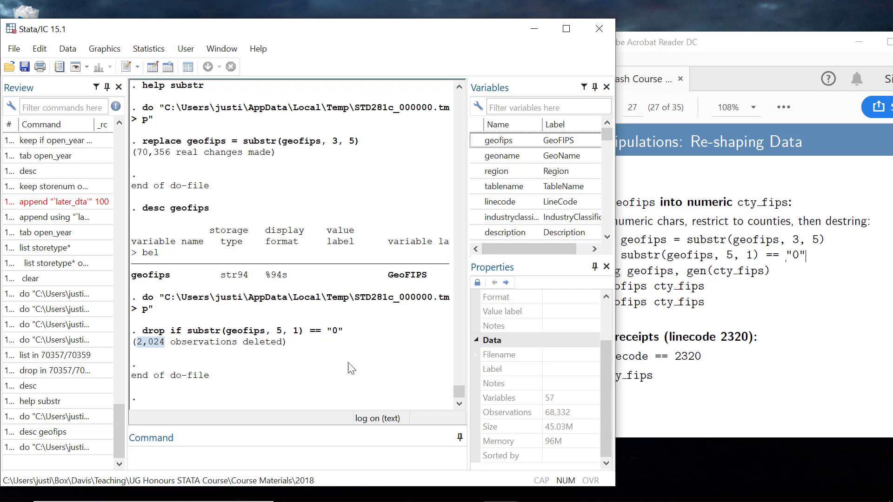
# Browse the remaining geofips codes and geoname entries in the Data Editor, and return to the re-shaping slide in Adobe Acrobat Reader
pyautogui.click(191, 67)
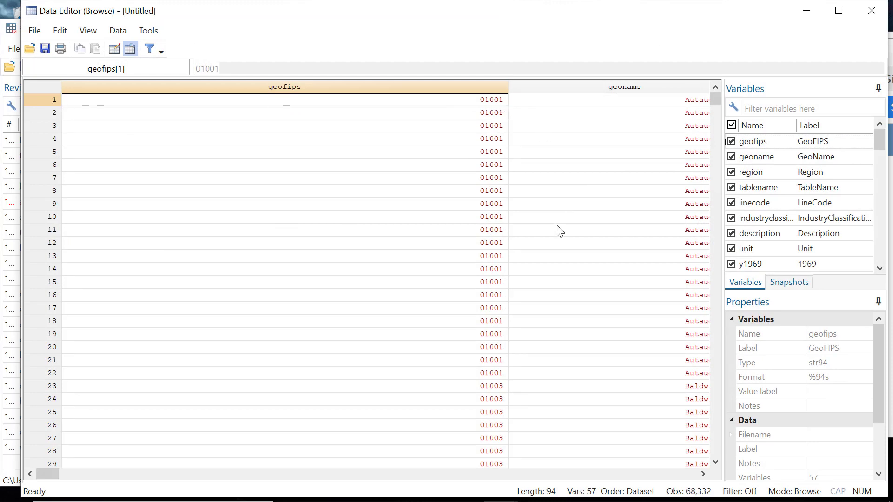
pyautogui.hscroll(1, 434, 151)
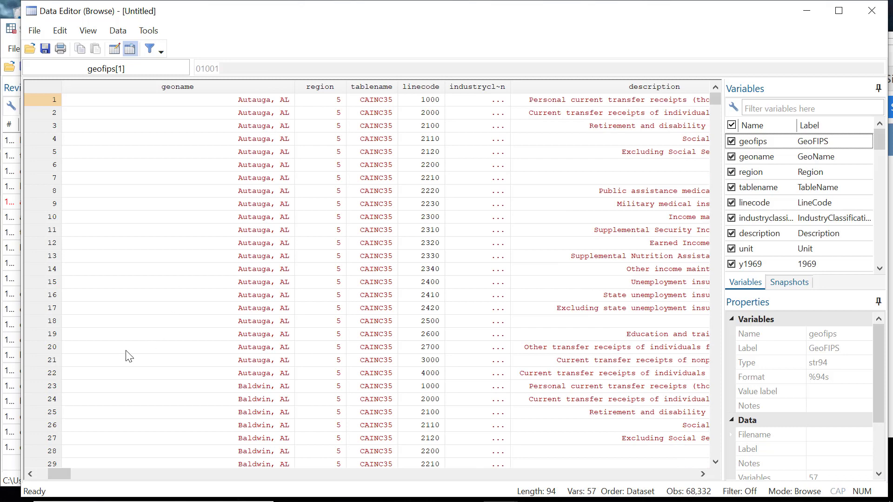
pyautogui.moveTo(59, 474); pyautogui.dragTo(47, 474)
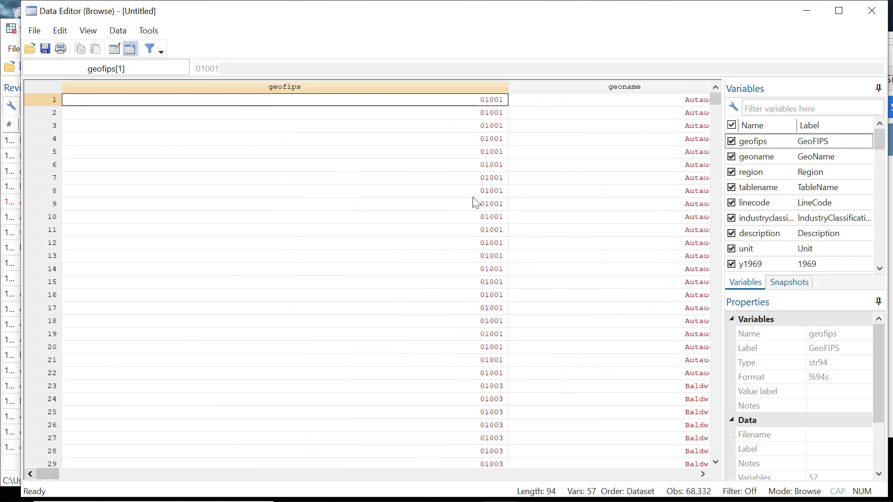
pyautogui.click(872, 10)
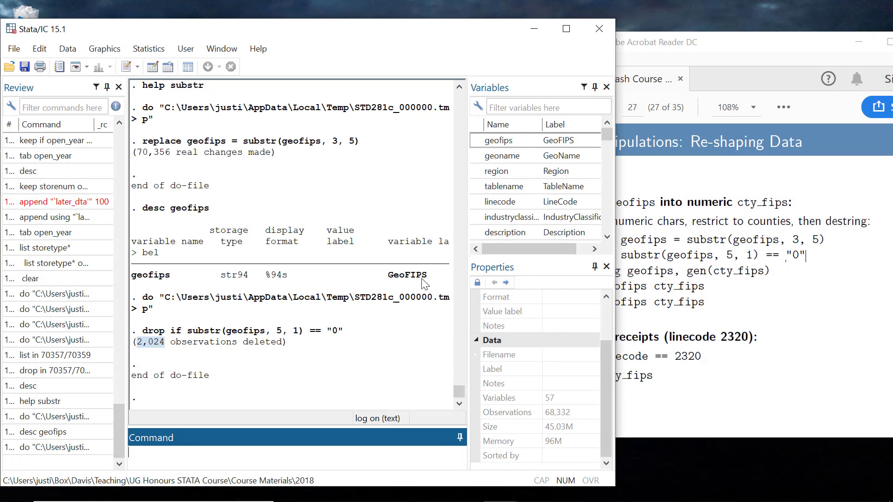
pyautogui.click(302, 362)
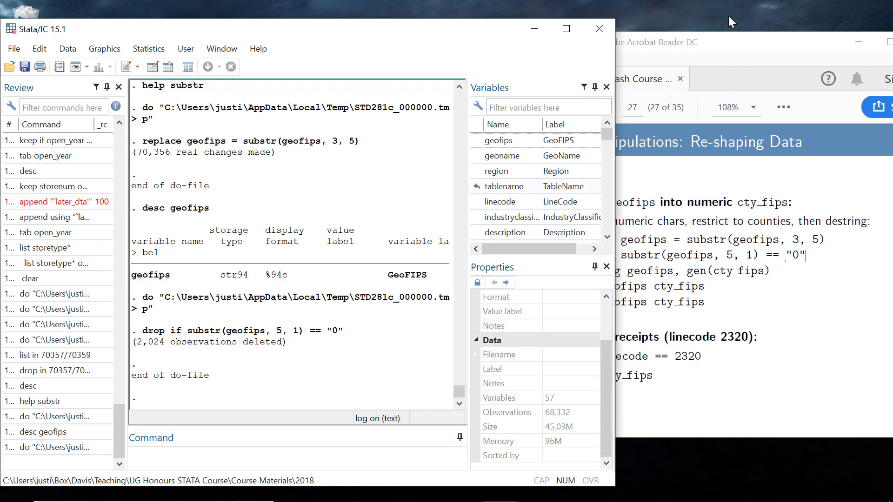
pyautogui.click(736, 43)
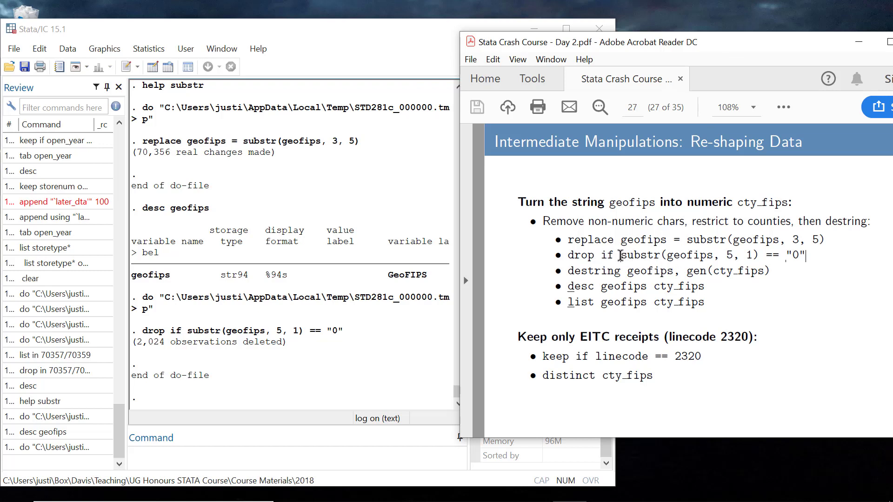
pyautogui.moveTo(620, 255); pyautogui.dragTo(662, 258)
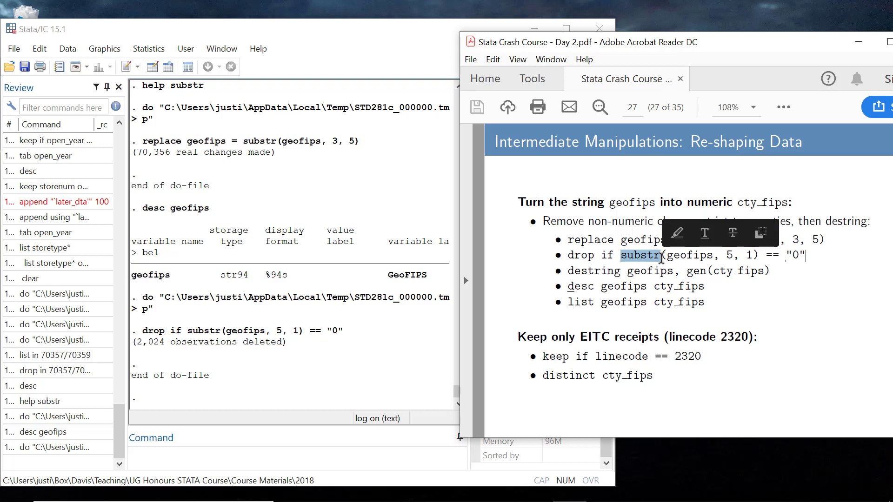
pyautogui.click(680, 259)
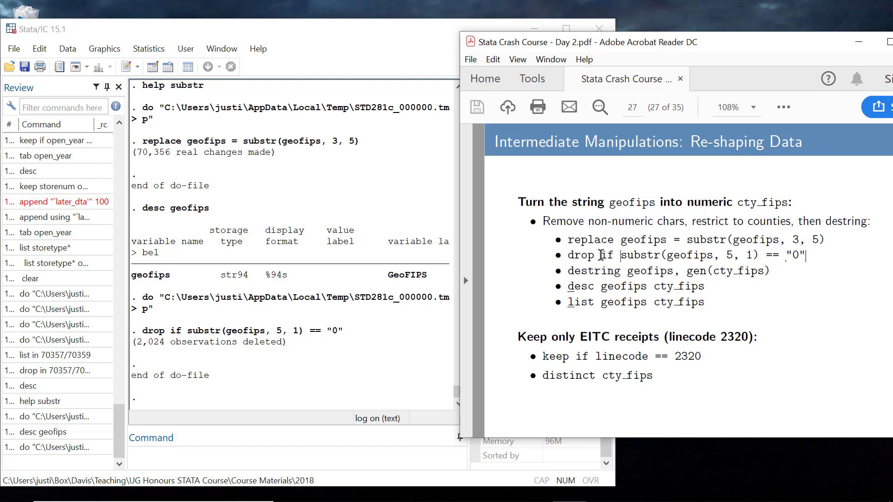
pyautogui.moveTo(600, 254); pyautogui.dragTo(660, 254)
pyautogui.click(626, 255)
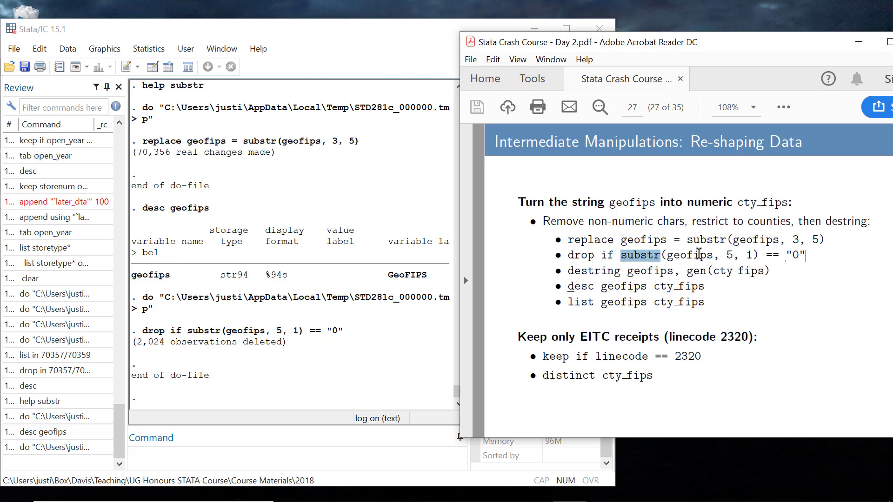
pyautogui.click(783, 271)
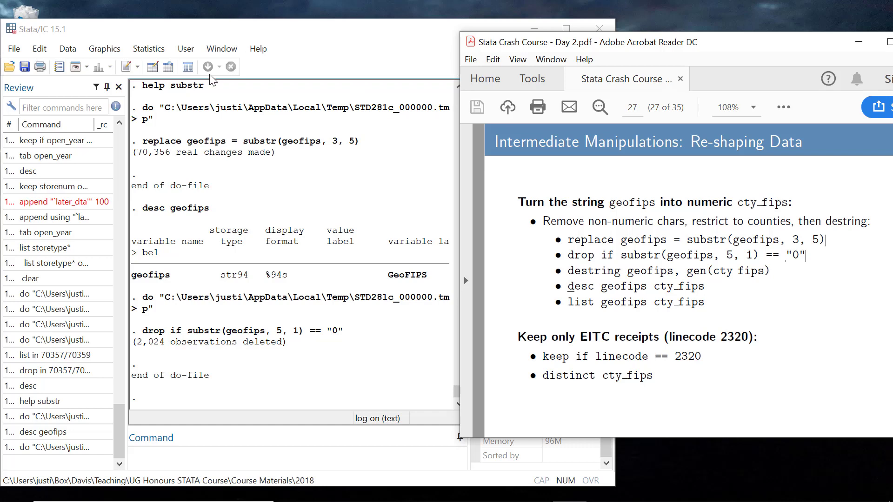
# Browse the dataset to inspect the geofips values across the rows, close the browser and return to the slides
pyautogui.click(168, 68)
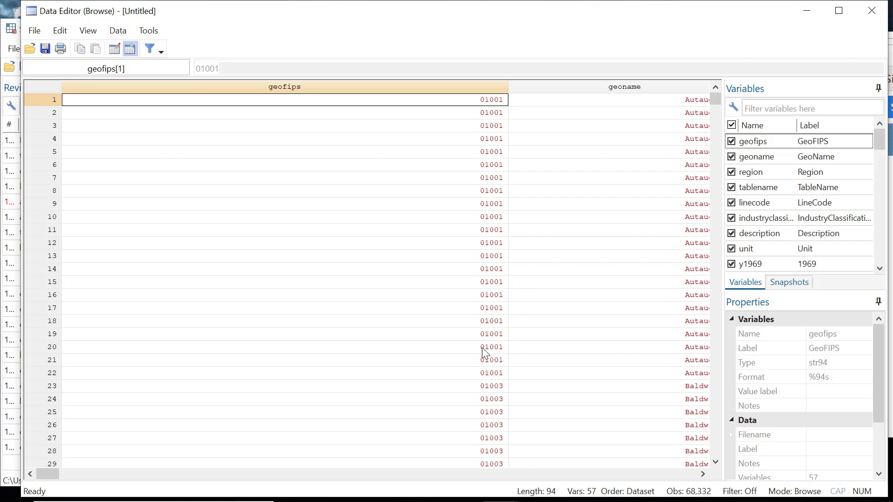
pyautogui.scroll(-10, 493, 283)
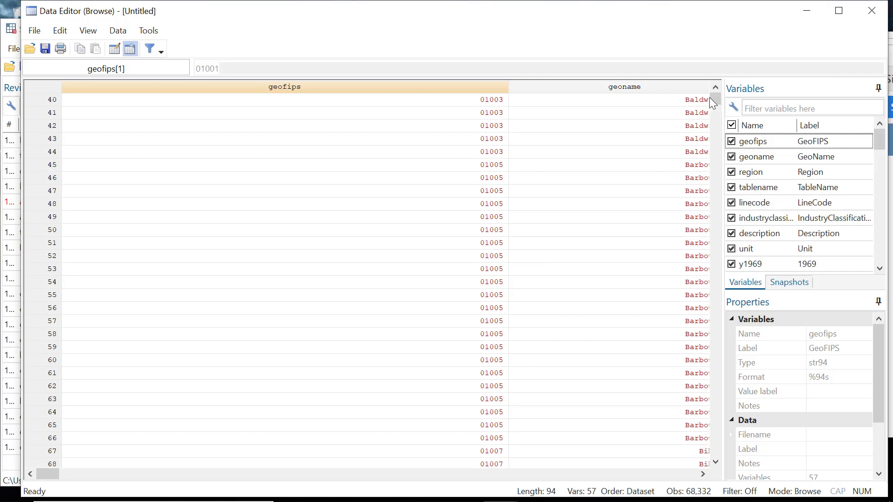
pyautogui.moveTo(715, 100); pyautogui.dragTo(715, 204)
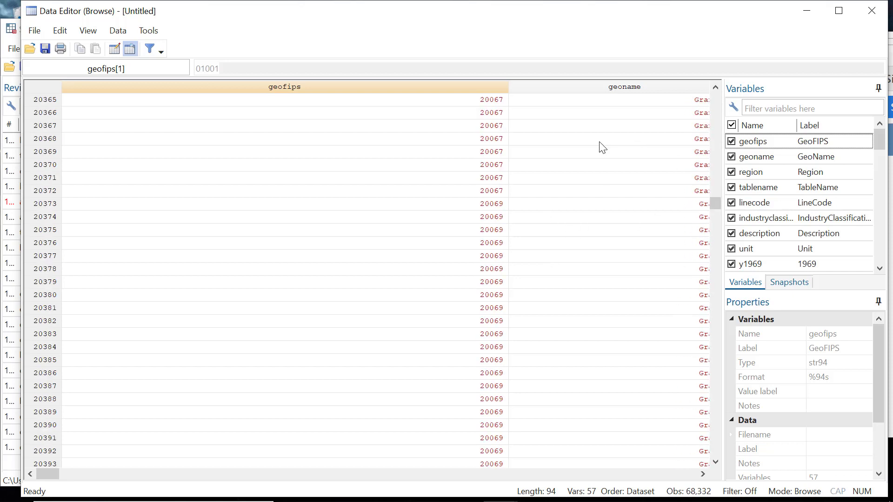
pyautogui.click(861, 11)
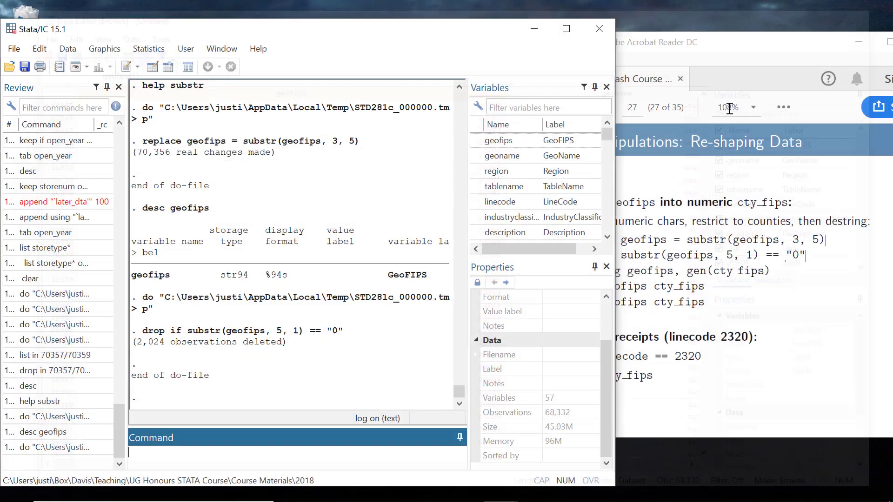
pyautogui.click(761, 46)
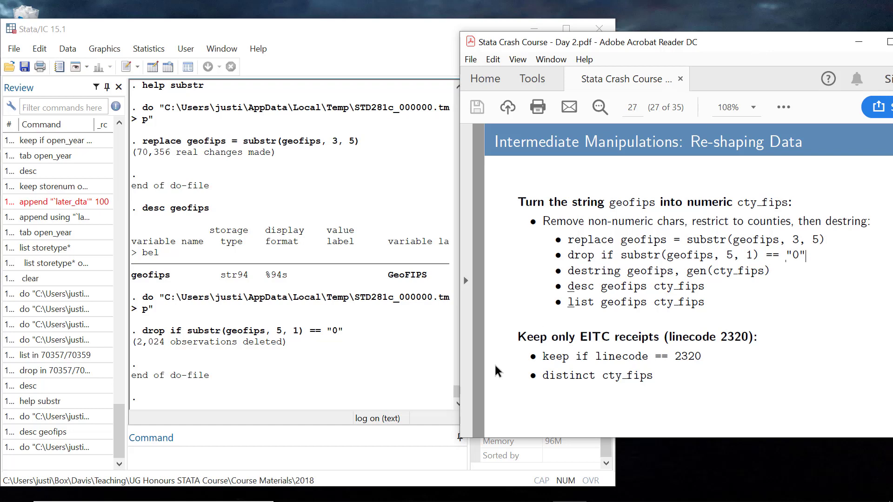
# Look up the help entry for destring to read its syntax, close it and return to the slides
pyautogui.click(370, 450)
pyautogui.write('help destring')
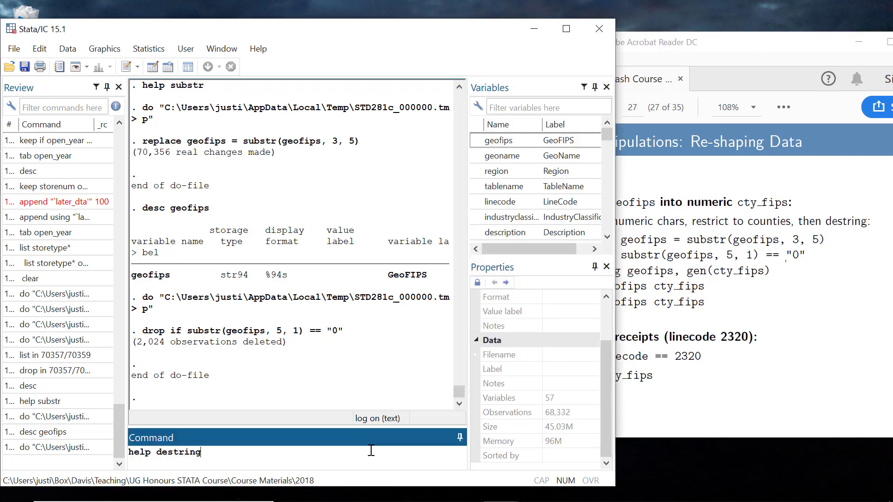
pyautogui.press('Return')
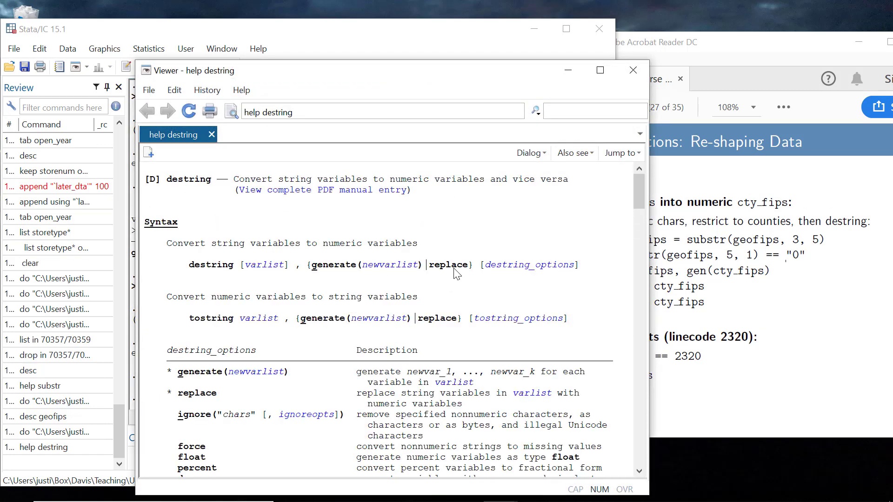
pyautogui.click(637, 66)
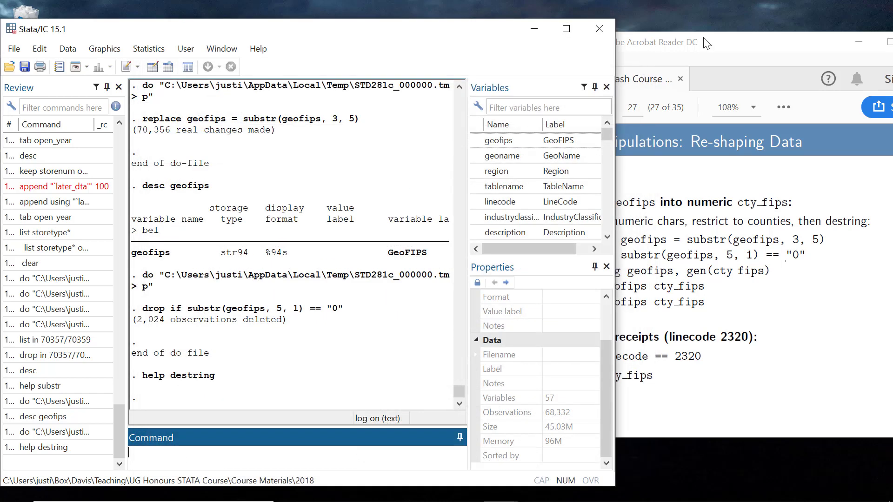
pyautogui.click(724, 50)
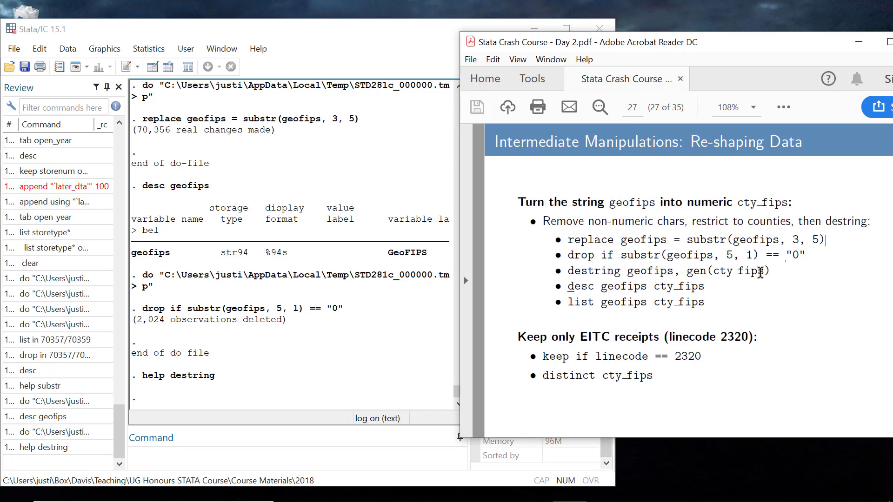
# Run only the line "destring geofips, gen(cty_fips)" from eitc_cln.do and minimize the do-file editor
pyautogui.moveTo(409, 493)
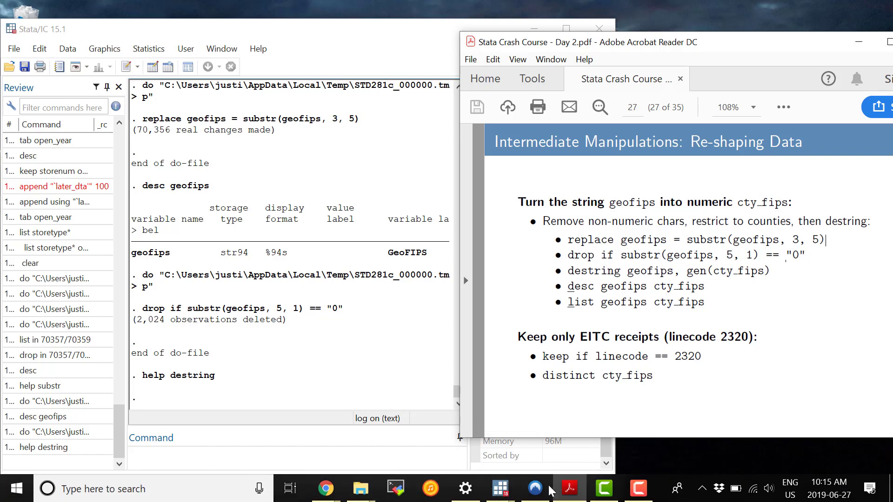
pyautogui.moveTo(501, 488)
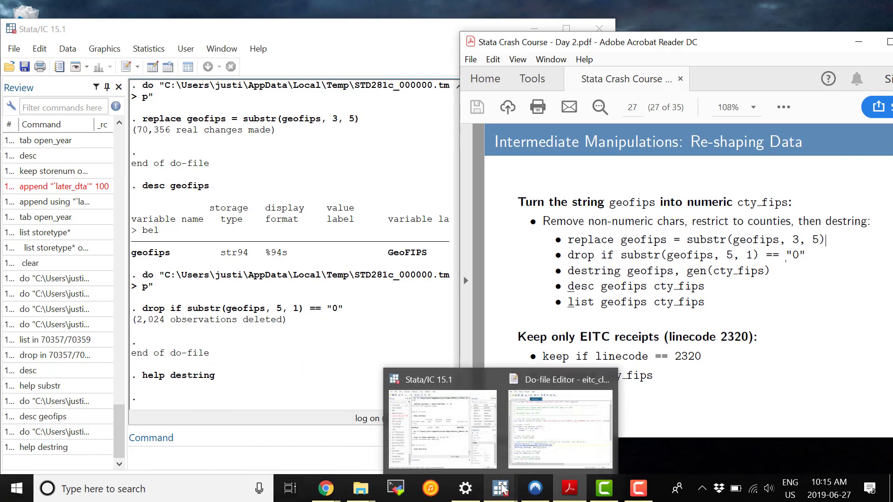
pyautogui.click(560, 423)
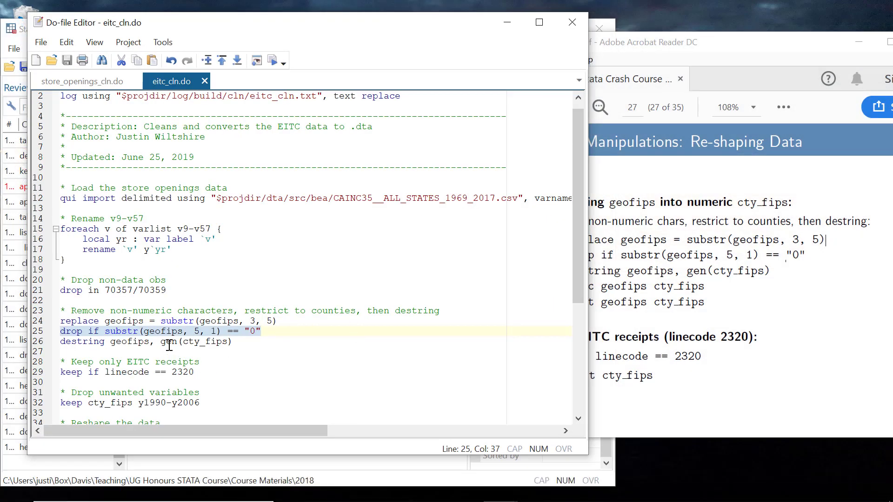
pyautogui.click(169, 345)
pyautogui.press('Home')
pyautogui.hotkey('shift', 'End')
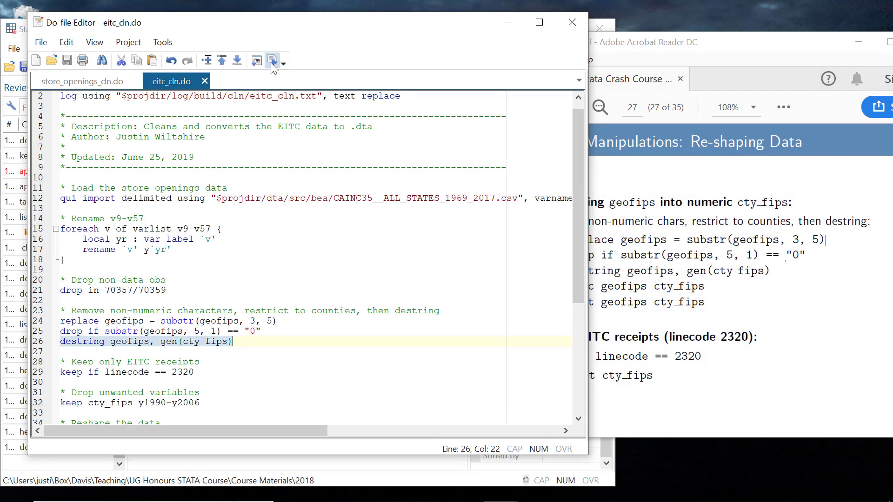
pyautogui.click(272, 60)
pyautogui.click(506, 23)
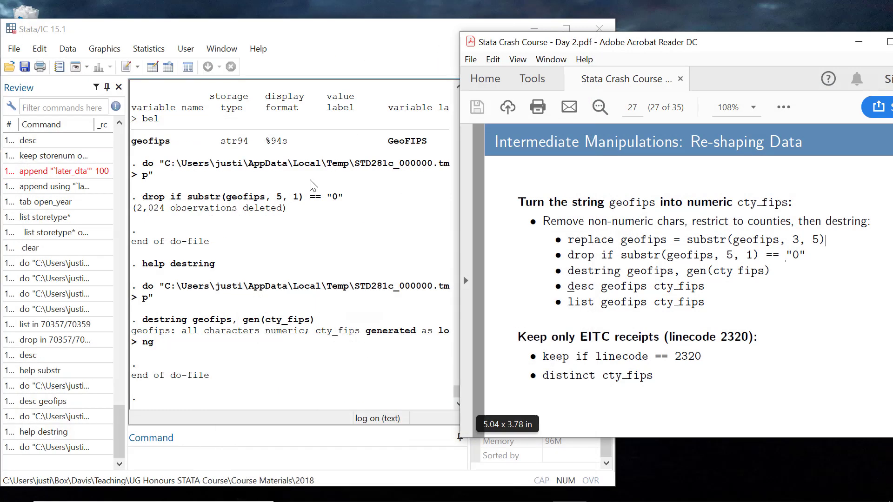
# Describe the variables geofips and cty_fips to check their storage types
pyautogui.click(301, 379)
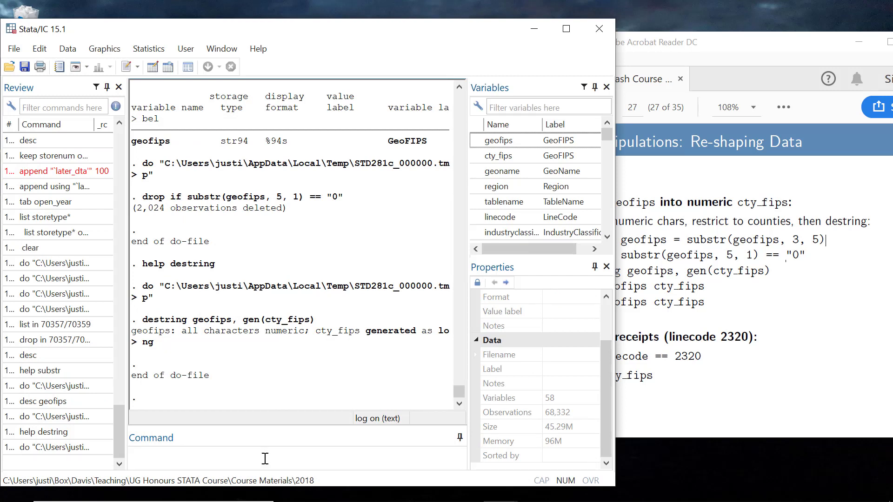
pyautogui.click(264, 458)
pyautogui.write('de')
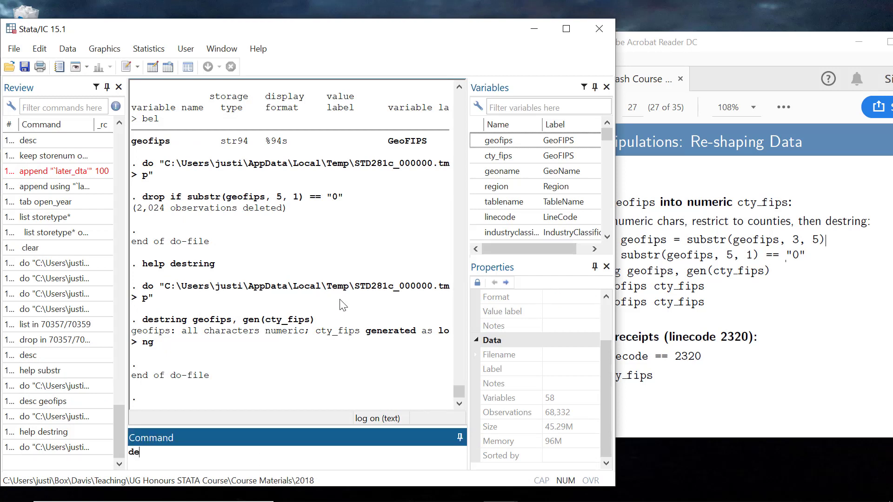
pyautogui.write('sc geofips cty_fips')
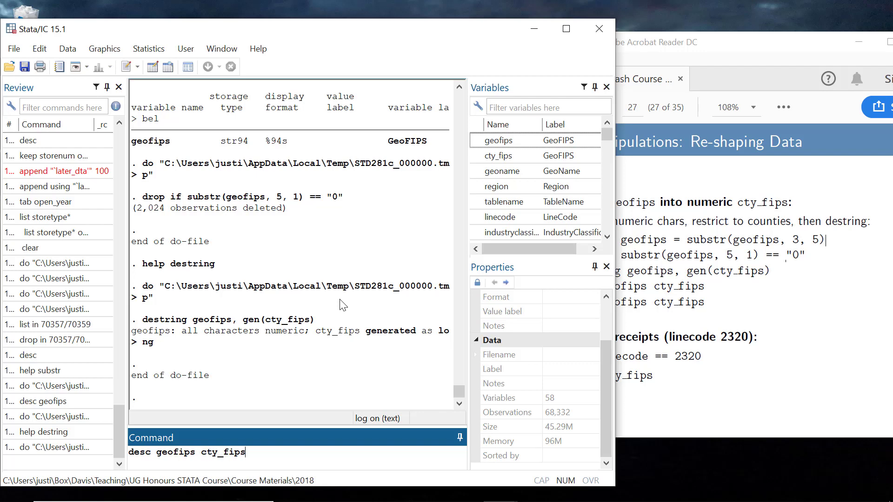
pyautogui.press('Return')
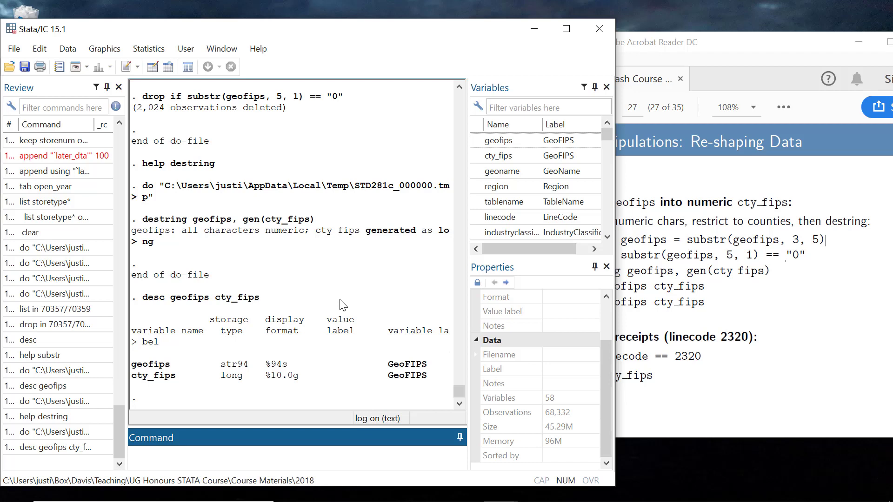
# List geofips and cty_fips side by side and break off the listing after its first page
pyautogui.write('list geofips cty_fips')
pyautogui.press('Return')
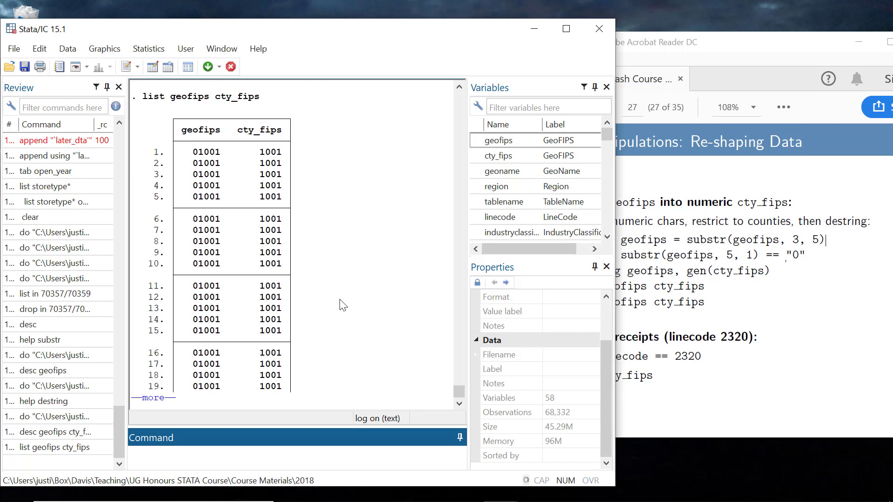
pyautogui.press('Return')
pyautogui.press('q')
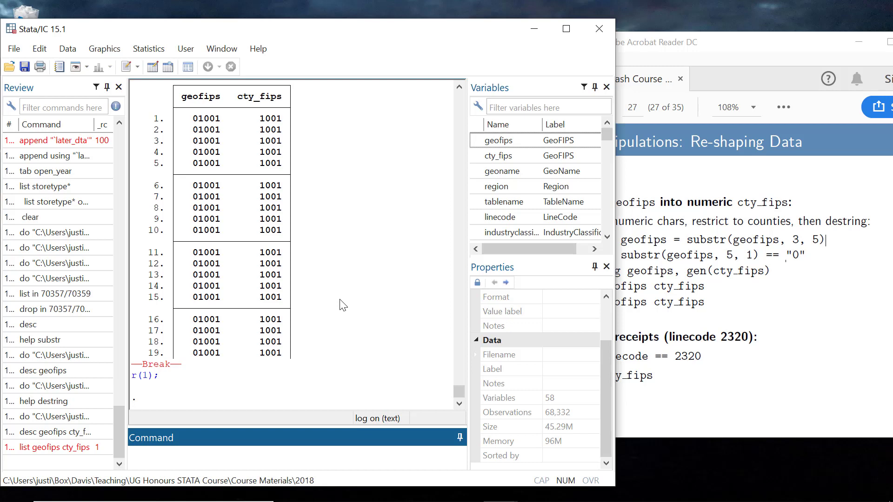
# Disable output pausing with "set more off" and rerun the listing of geofips and cty_fips in full
pyautogui.write('set more off')
pyautogui.press('Return')
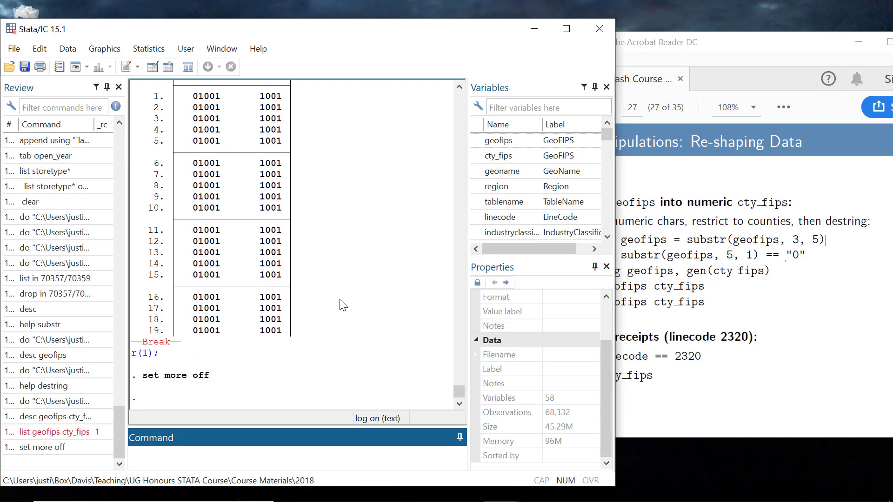
pyautogui.press('pageup')
pyautogui.press('pageup')
pyautogui.press('Return')
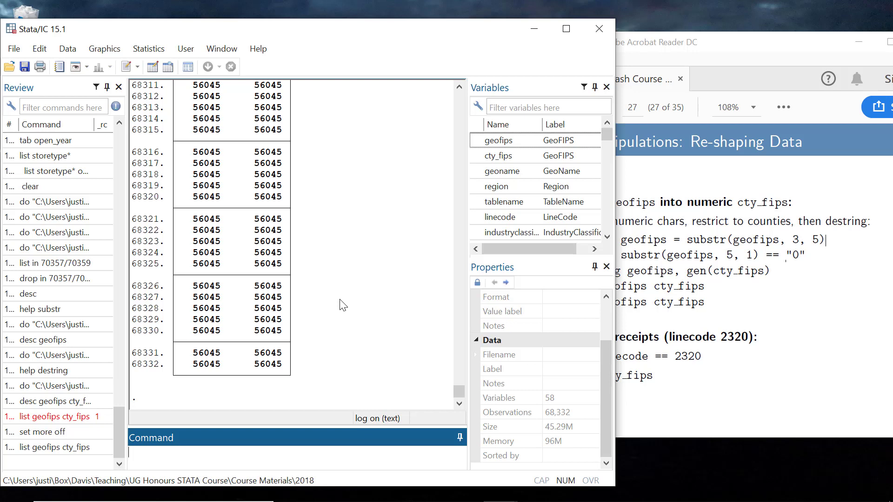
# Re-enable output pausing with "set more on" and return to the slides
pyautogui.write('set more on')
pyautogui.press('Return')
pyautogui.click(761, 48)
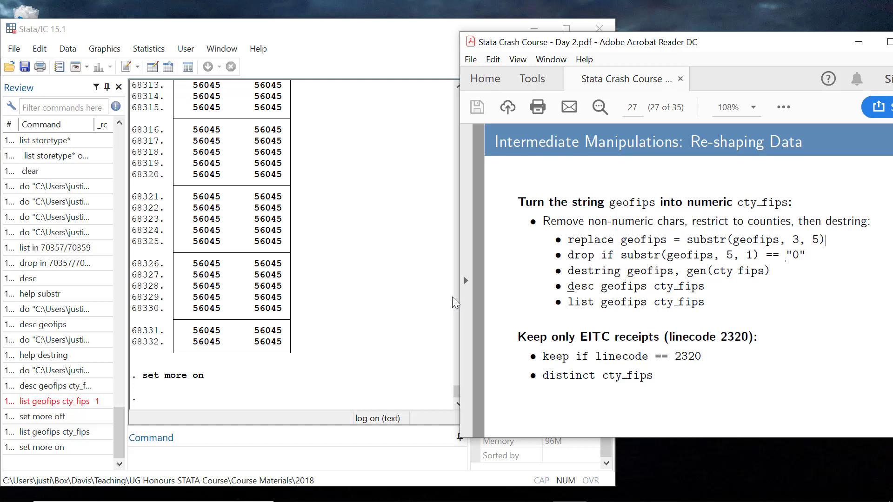
# Try to tabulate cty_fips, and count its distinct values with the distinct command
pyautogui.click(344, 463)
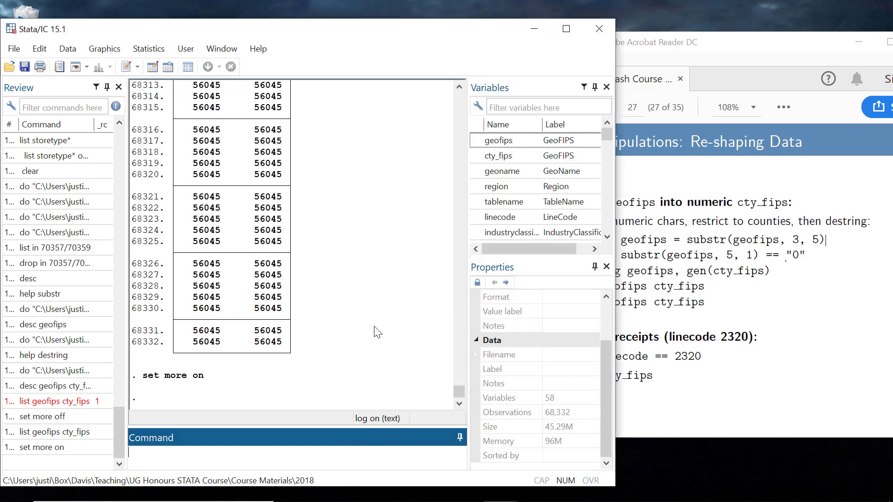
pyautogui.write('tab cty_fips')
pyautogui.press('Return')
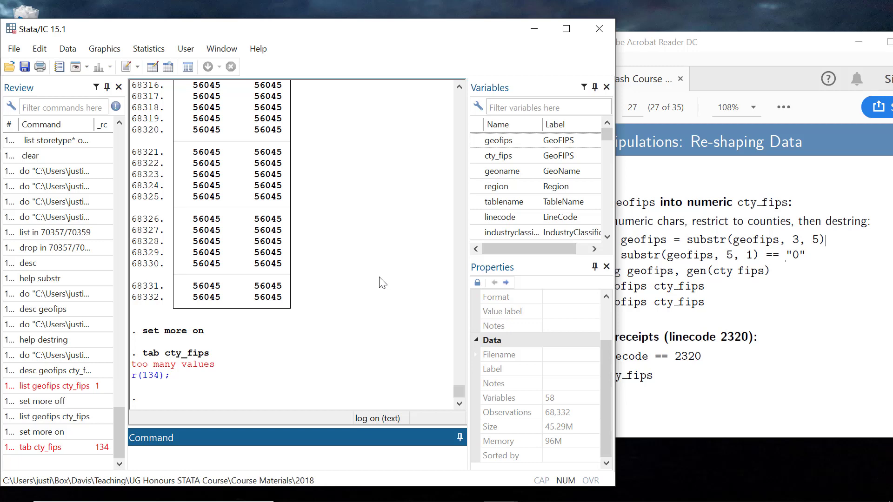
pyautogui.write('distinct cty_fips')
pyautogui.press('Return')
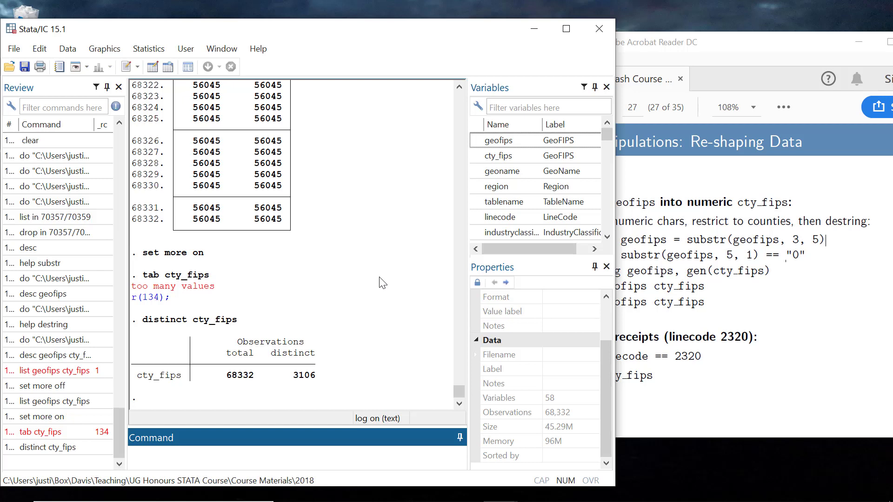
# Count the distinct values of linecode and compute 3106*22 to check against the number of observations
pyautogui.write('distinct linecode')
pyautogui.press('Return')
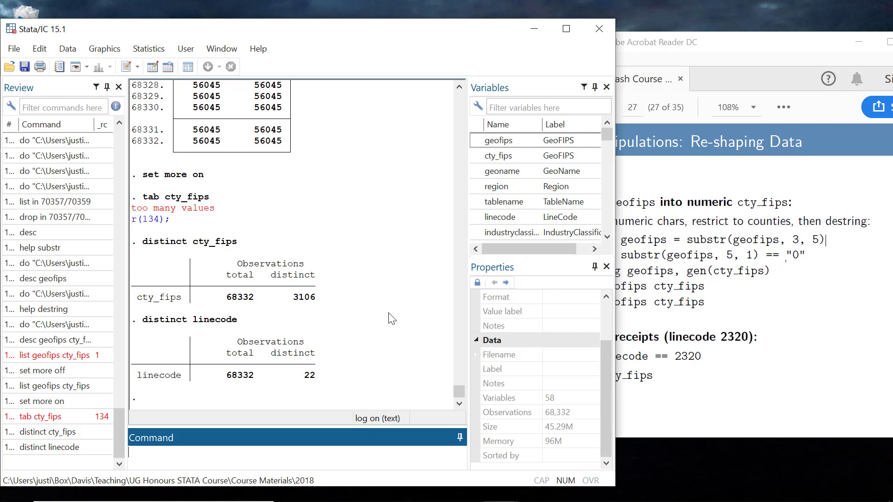
pyautogui.write('di 3106*22')
pyautogui.press('Return')
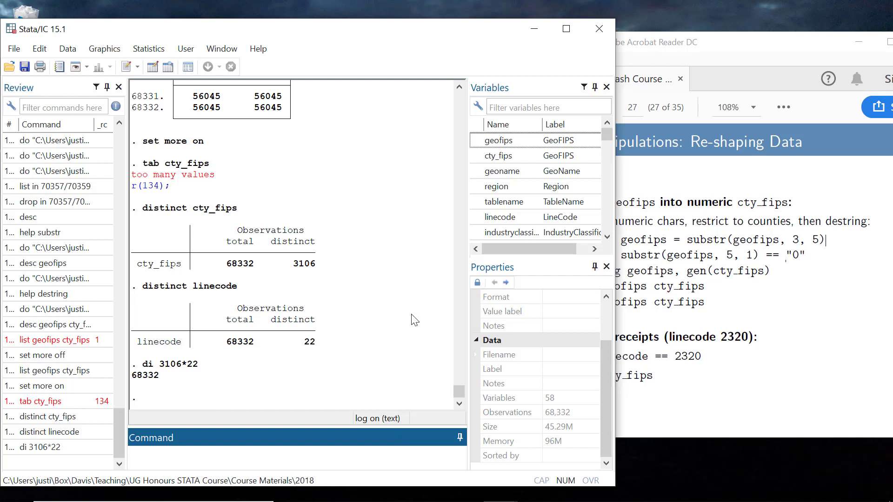
# Tabulate linecode and show the frequency table through to its total row
pyautogui.write('tab linecode')
pyautogui.press('Return')
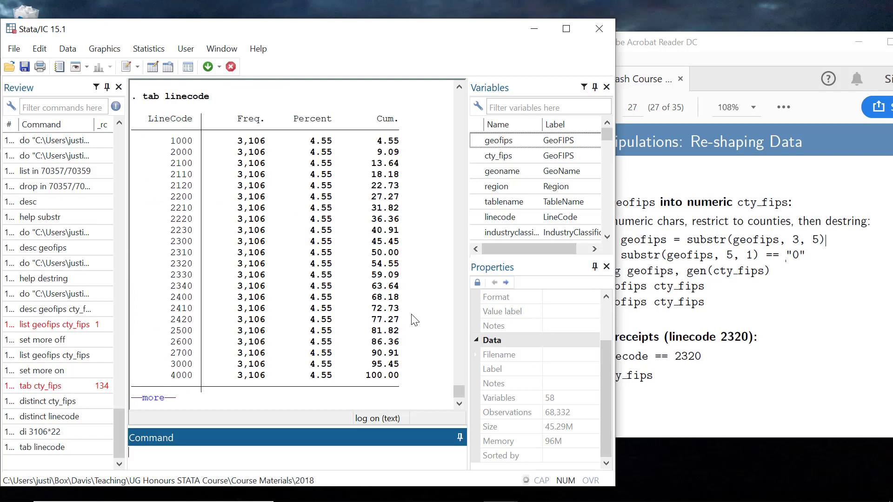
pyautogui.press('space')
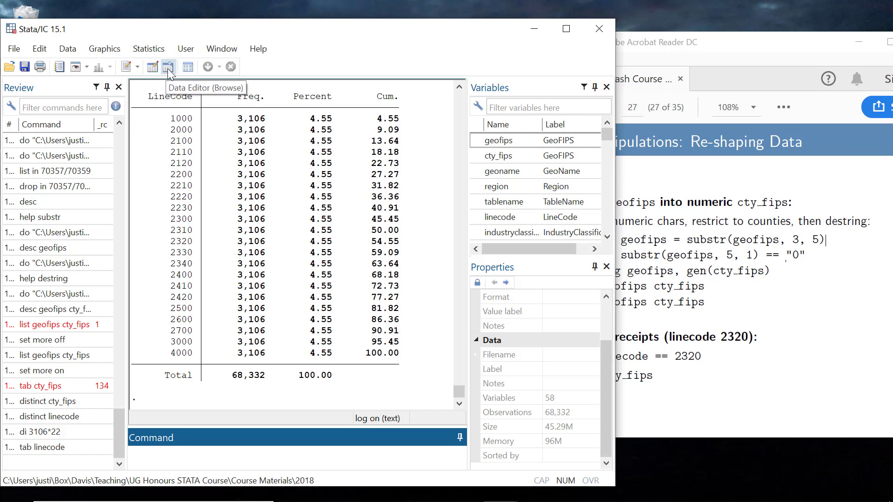
# Browse the dataset to examine the linecode and description columns, and close the data browser
pyautogui.click(153, 67)
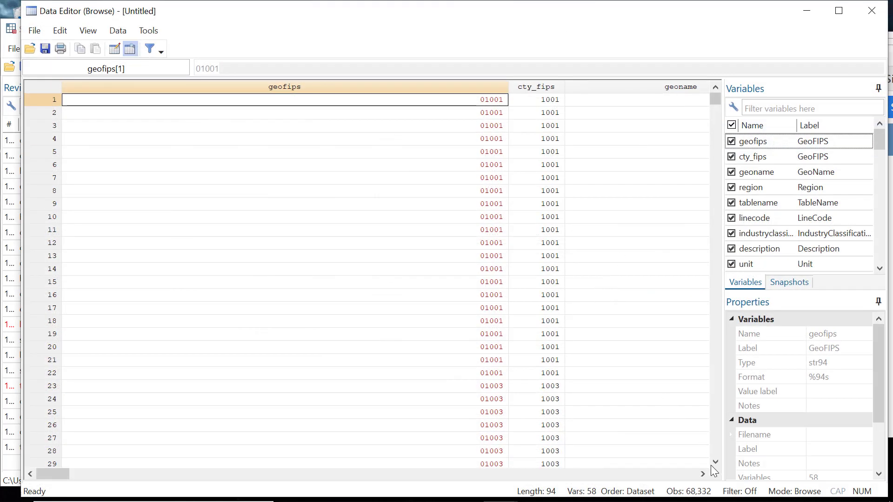
pyautogui.click(703, 474)
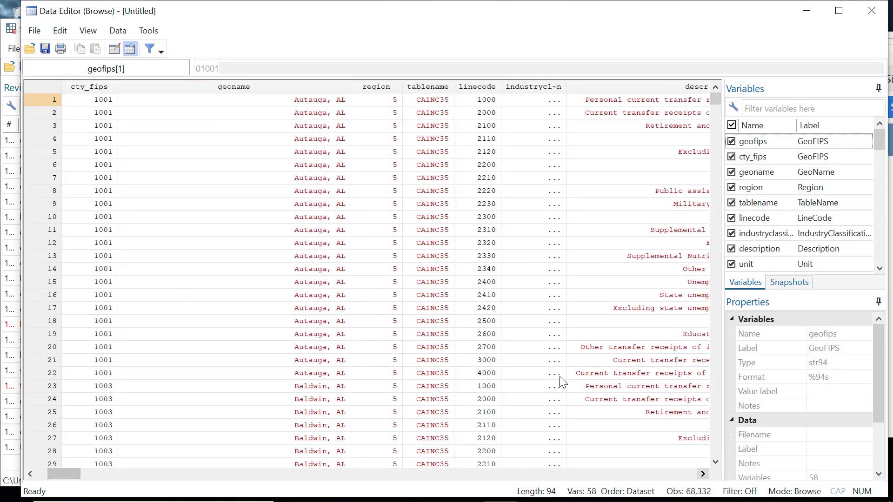
pyautogui.click(703, 475)
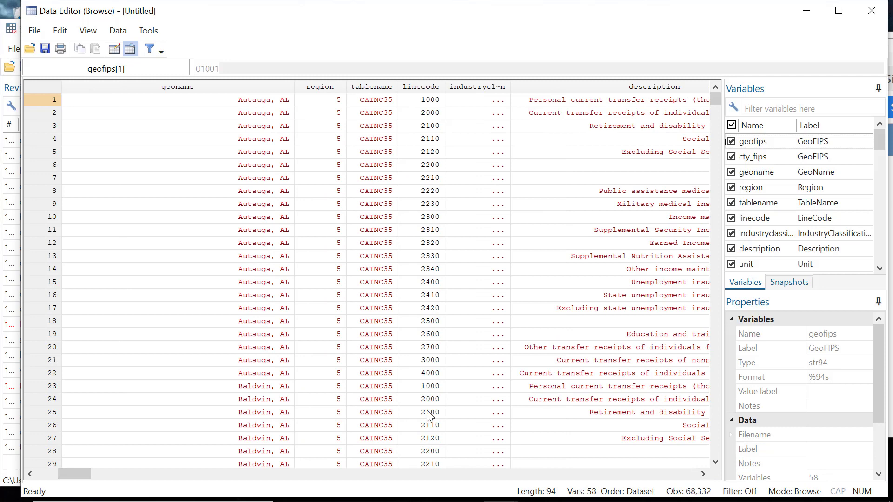
pyautogui.click(872, 10)
# Tabulate description and break off the output partway through the table
pyautogui.write('tab description')
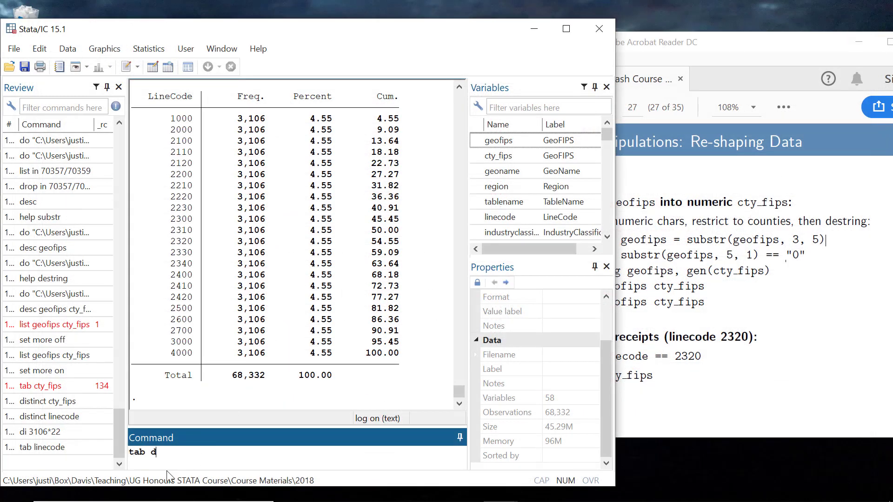
pyautogui.press('Return')
pyautogui.press('space')
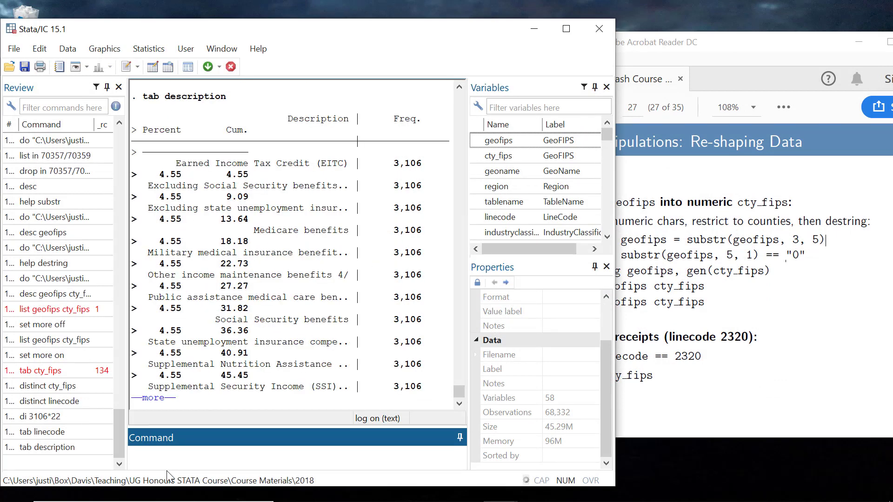
pyautogui.press('q')
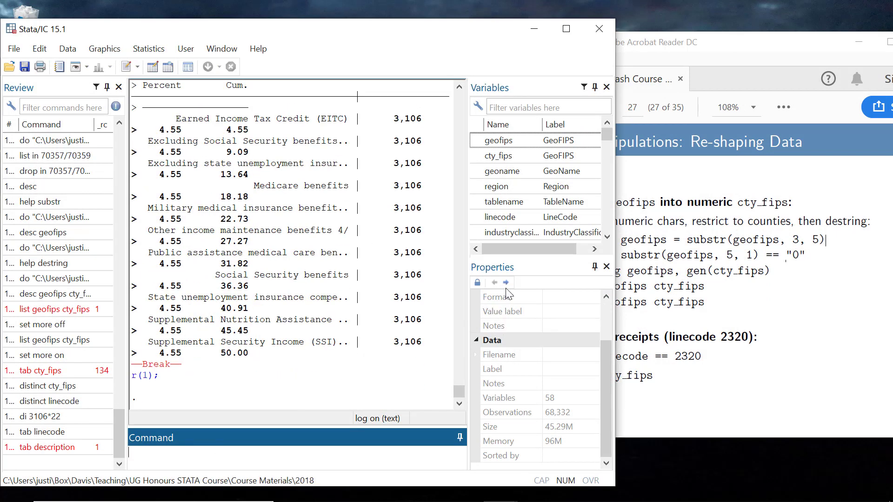
# Widen the Stata window and rerun the tabulation of description, showing the output through to its total row
pyautogui.moveTo(615, 352); pyautogui.dragTo(827, 351)
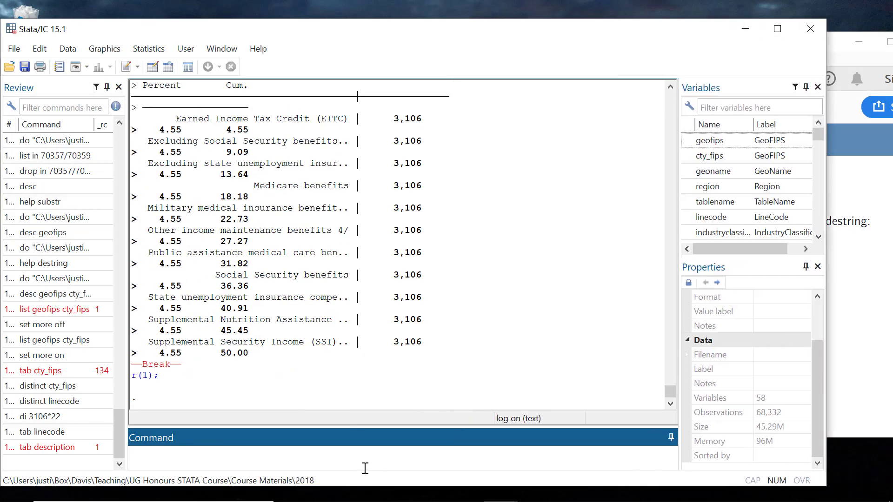
pyautogui.press('pageup')
pyautogui.press('Return')
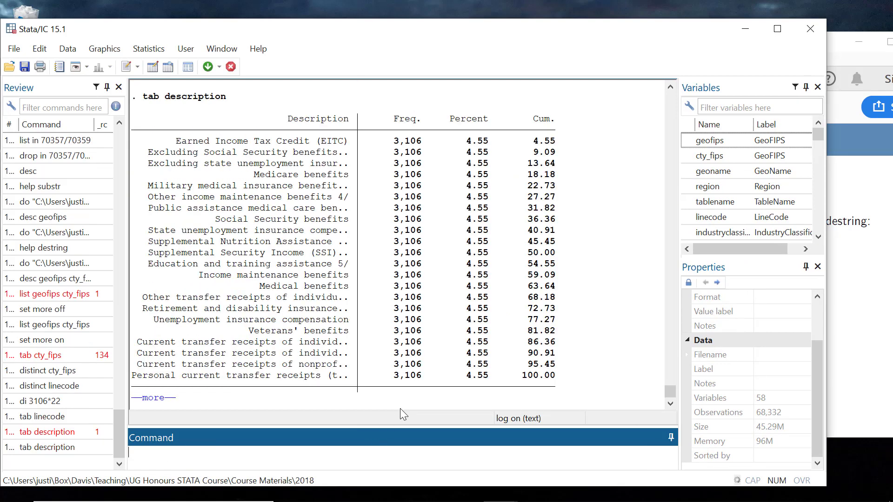
pyautogui.press('space')
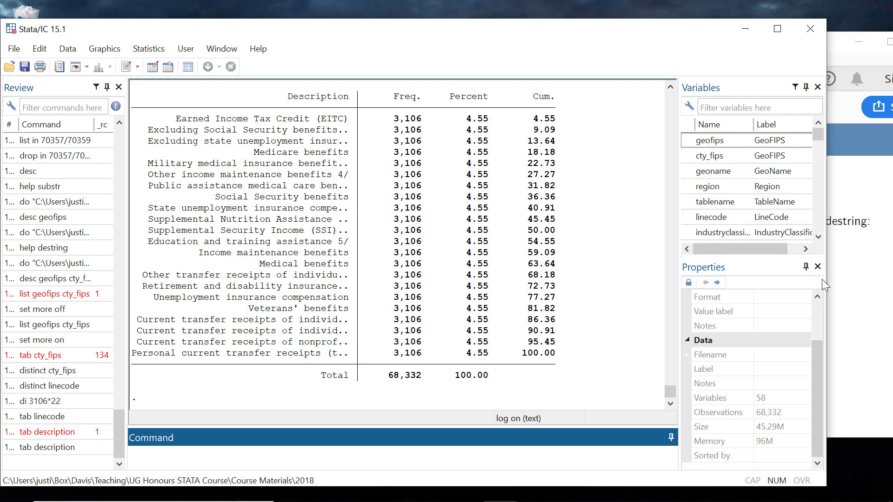
# Narrow the Stata window again and tabulate description for observations with linecode == 2320, comparing it with the full table
pyautogui.moveTo(827, 287); pyautogui.dragTo(609, 287)
pyautogui.click(725, 363)
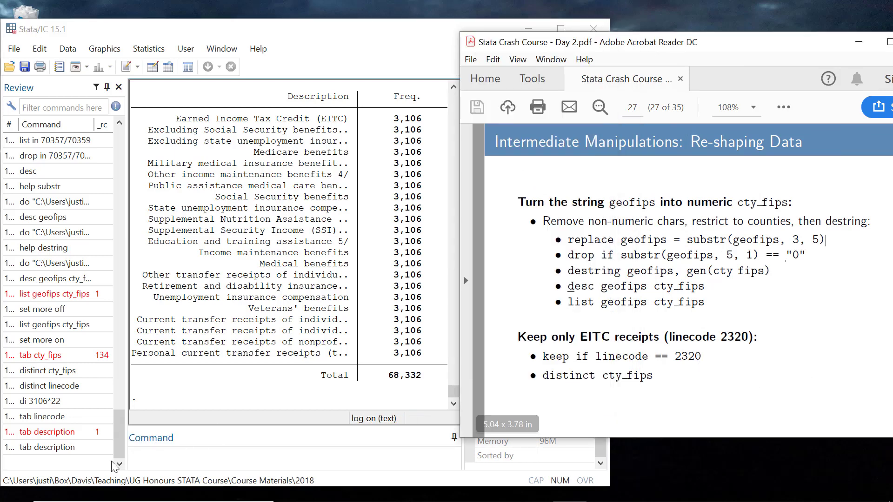
pyautogui.click(228, 454)
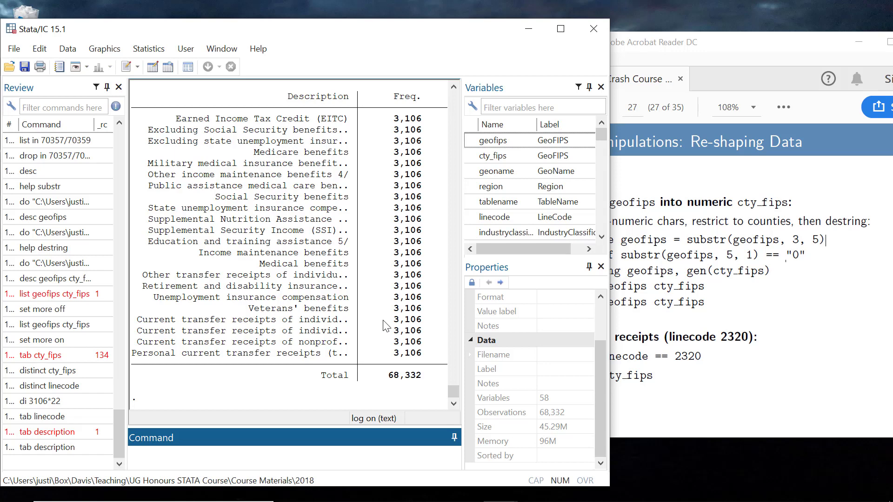
pyautogui.write('tab description if lin')
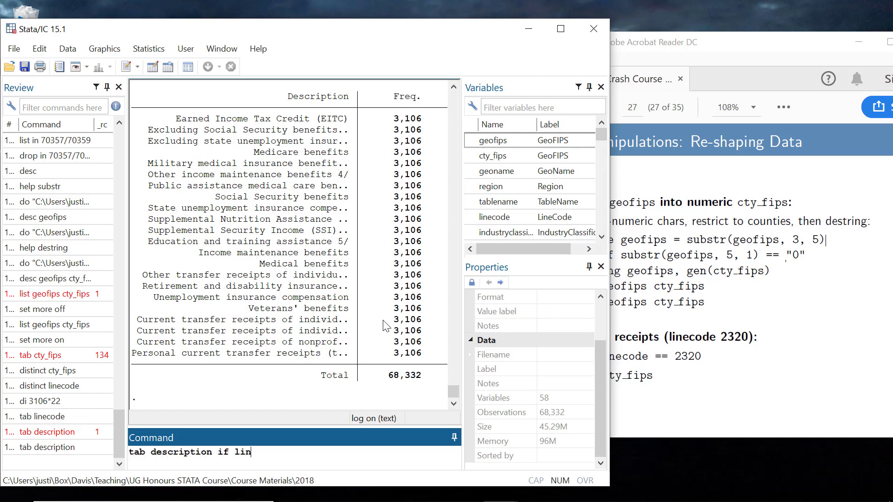
pyautogui.write('ecode == 2320')
pyautogui.press('Return')
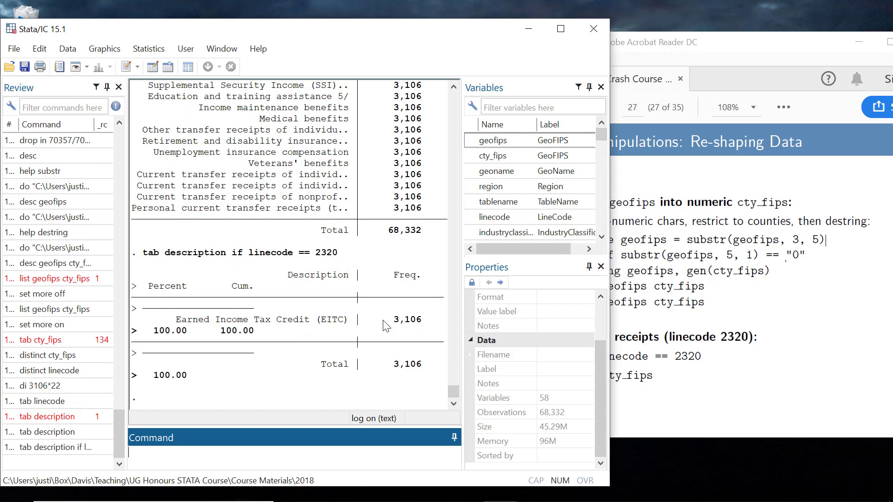
pyautogui.scroll(5, 387, 250)
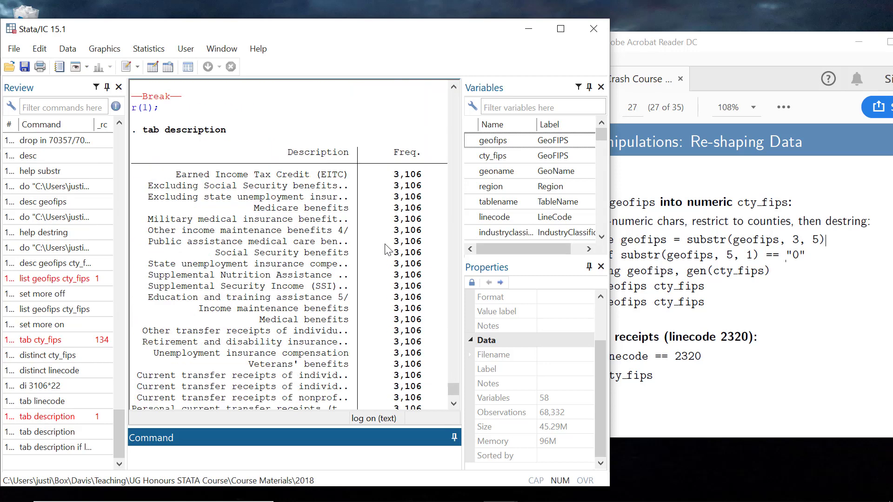
pyautogui.scroll(-1, 386, 250)
# Check the slide's instruction and keep only the observations with linecode == 2320
pyautogui.click(721, 372)
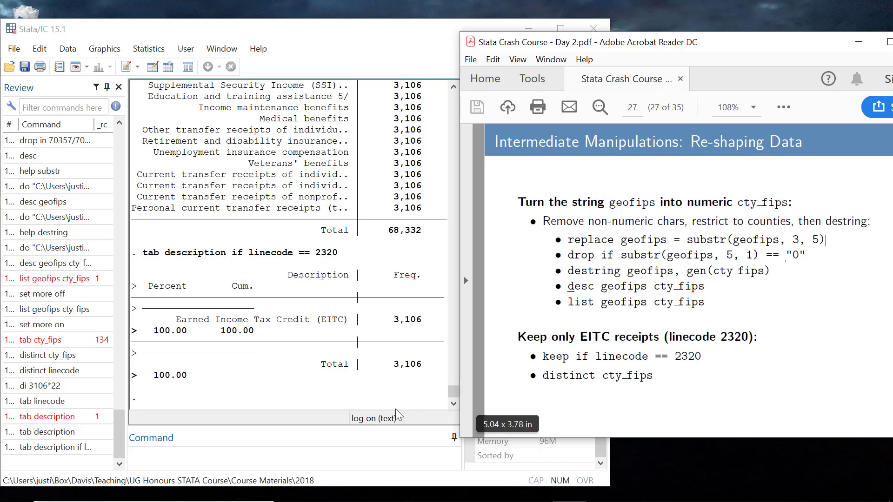
pyautogui.click(283, 455)
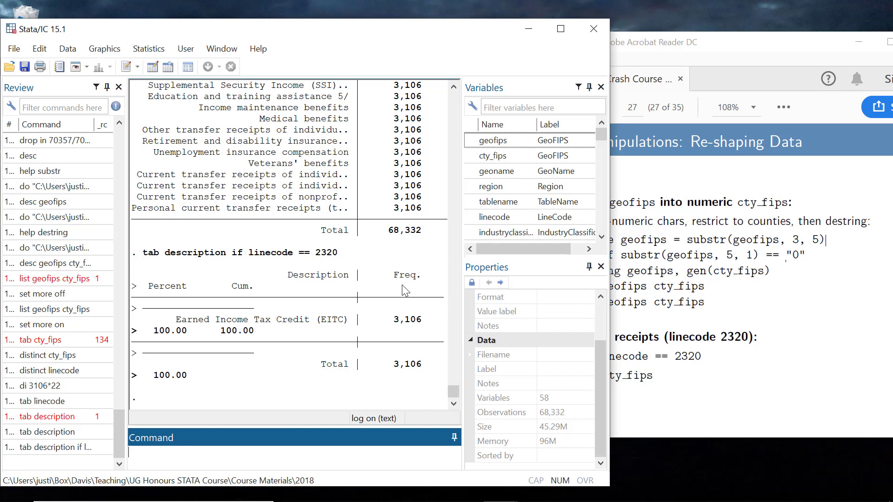
pyautogui.write('keep if linecode == 2320')
pyautogui.press('Return')
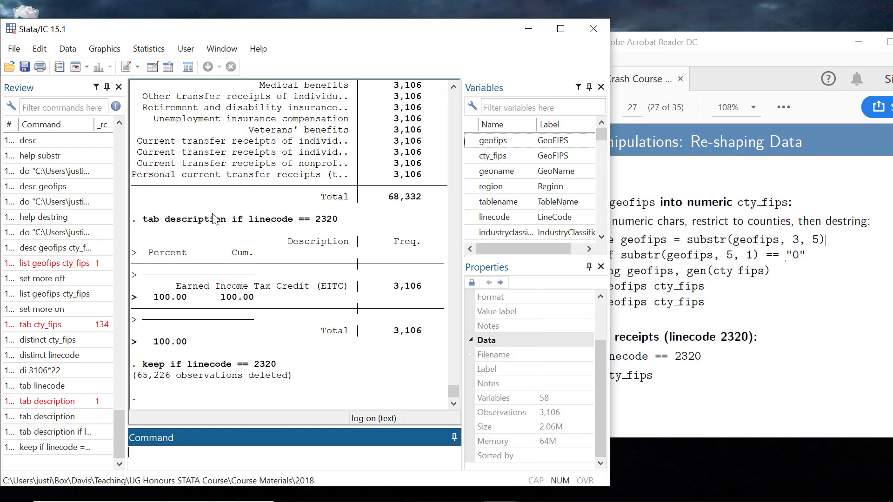
# Review the earlier distinct cty_fips output, highlight its distinct count, and return to the latest results
pyautogui.scroll(15, 300, 221)
pyautogui.scroll(14, 300, 221)
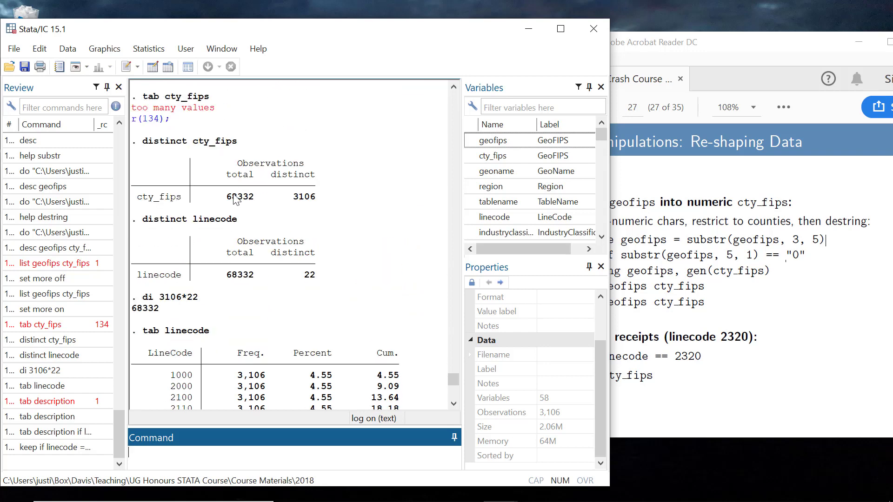
pyautogui.moveTo(310, 186); pyautogui.dragTo(302, 200)
pyautogui.click(316, 203)
pyautogui.doubleClick(315, 197)
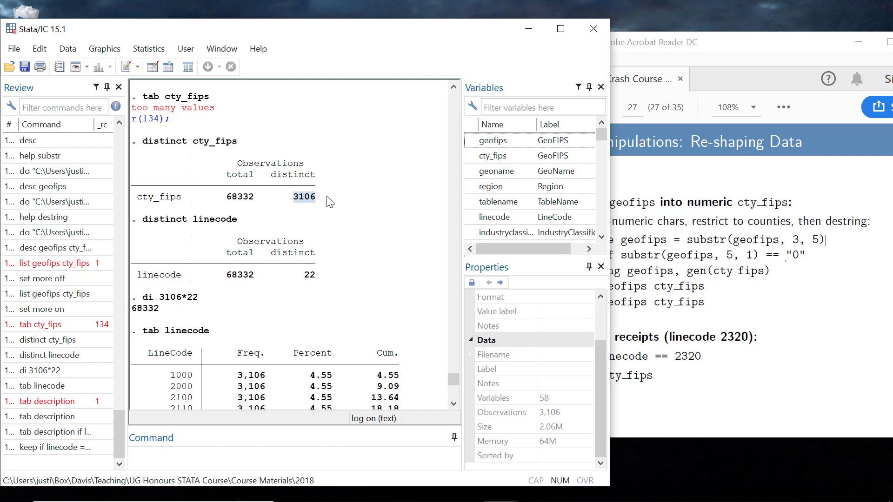
pyautogui.scroll(-20, 330, 201)
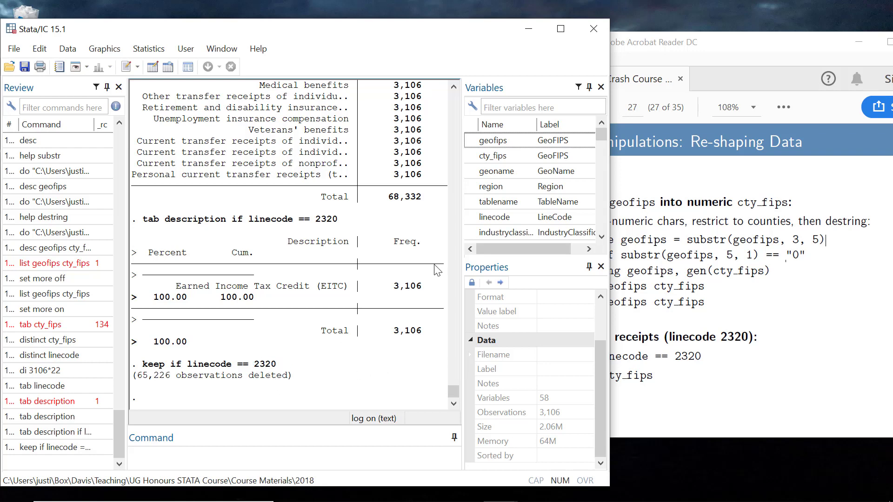
# Count the distinct values of cty_fips in the reduced dataset with the distinct command
pyautogui.click(692, 342)
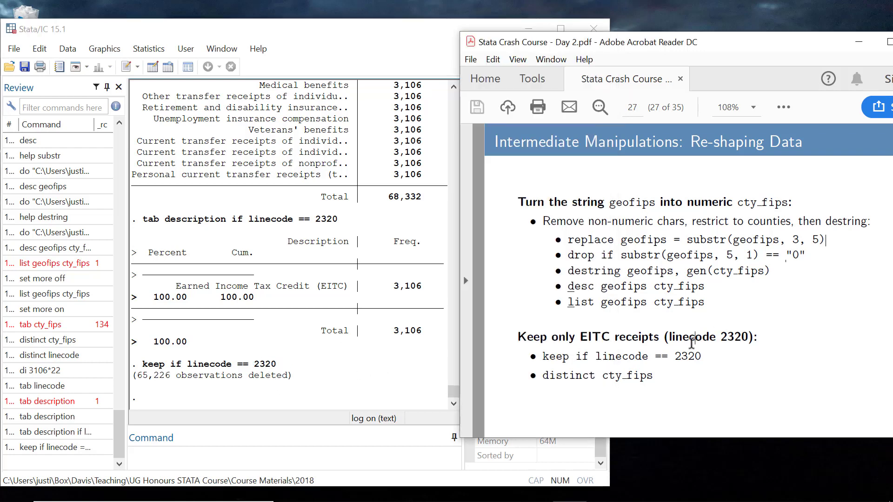
pyautogui.click(386, 447)
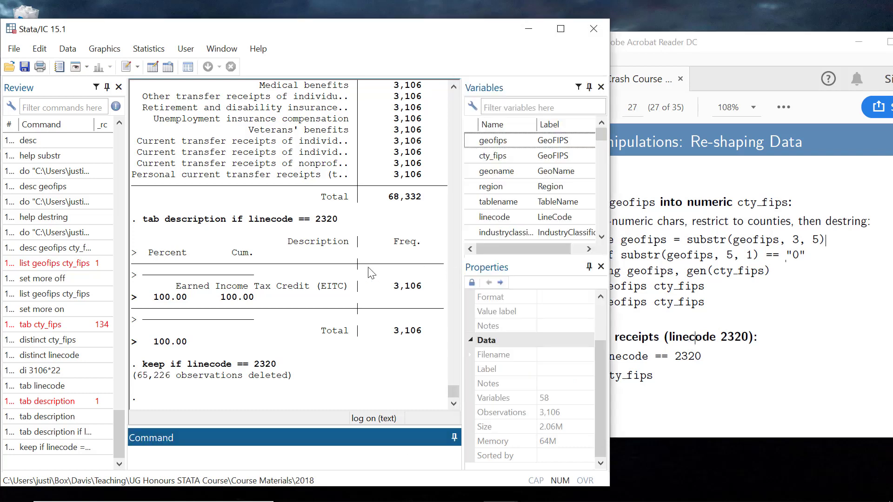
pyautogui.write('distinct cty_fips')
pyautogui.press('Return')
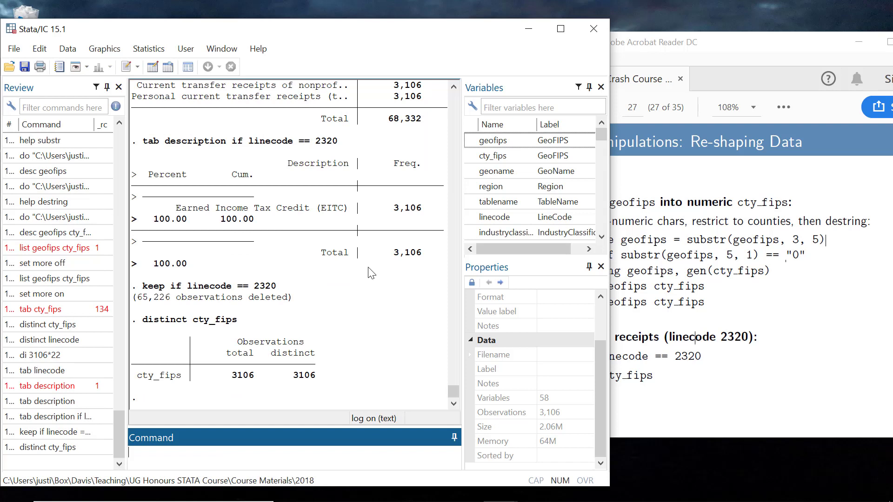
# Look through the year variables in the variable list, from y1969 to y2017
pyautogui.scroll(-4, 513, 173)
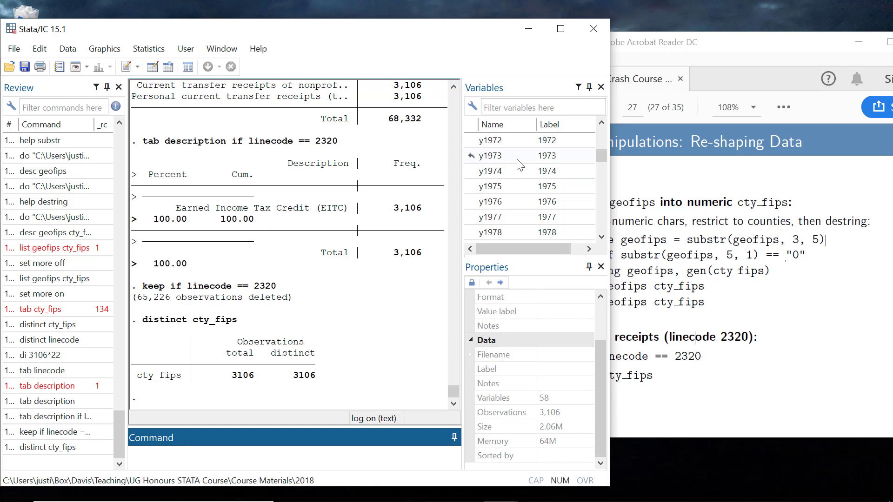
pyautogui.scroll(3, 520, 165)
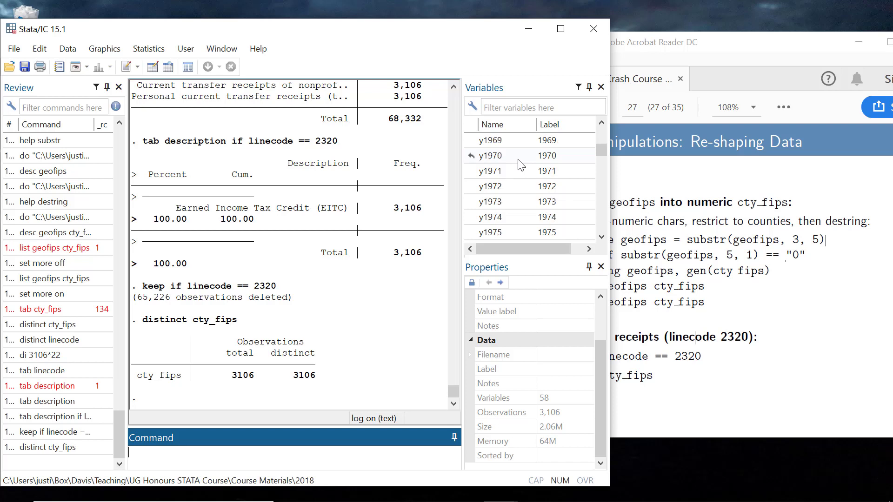
pyautogui.scroll(-1, 520, 184)
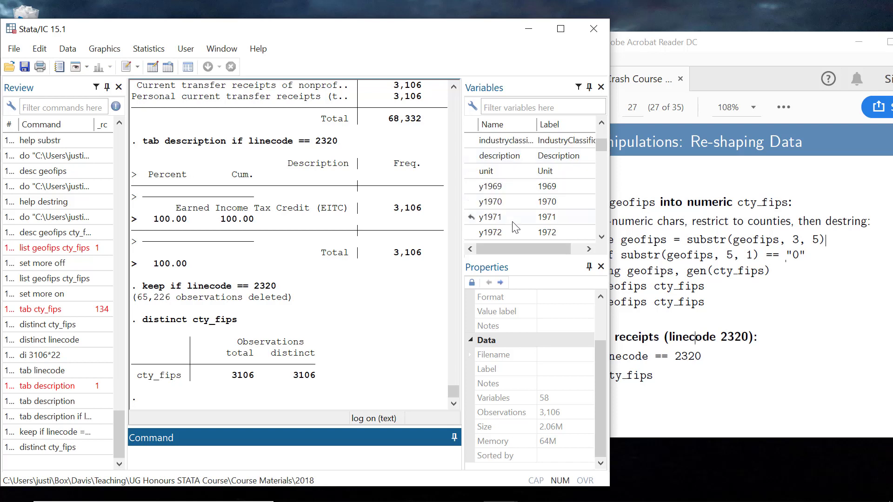
pyautogui.scroll(-13, 516, 228)
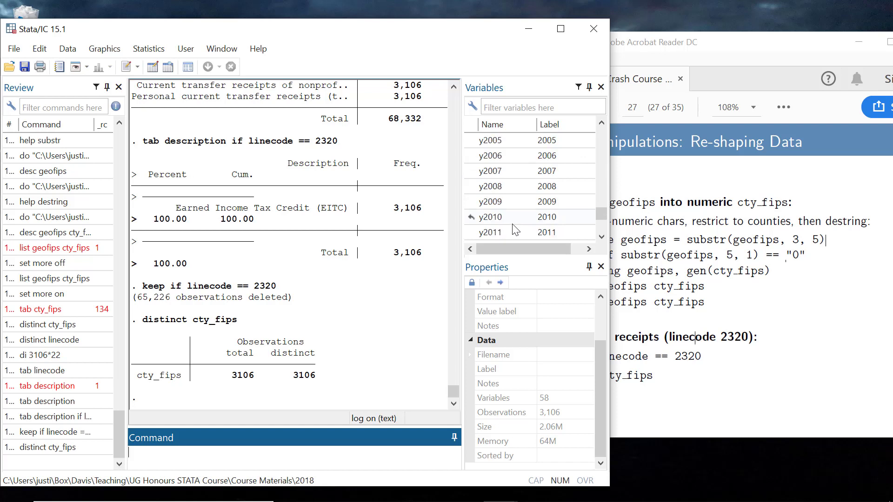
pyautogui.scroll(-2, 515, 230)
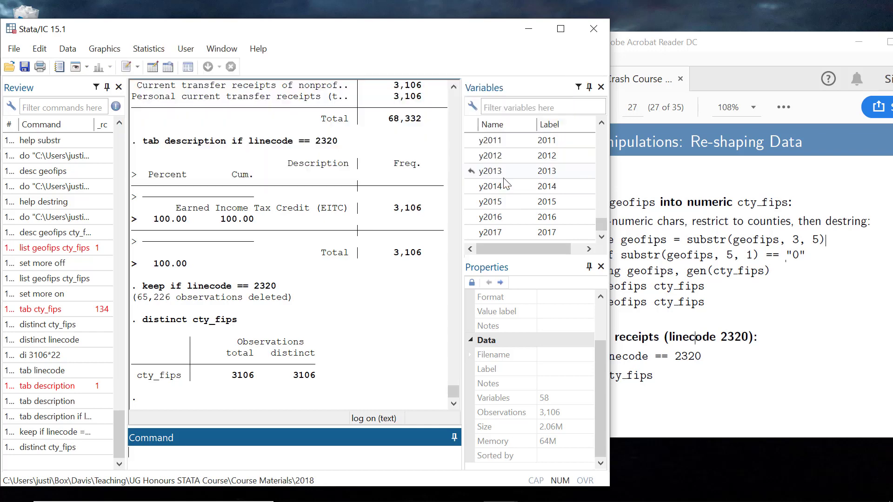
# Advance the slides to page 28 and begin a keep command with "keep cty_fips y1"
pyautogui.click(716, 288)
pyautogui.scroll(-1, 716, 289)
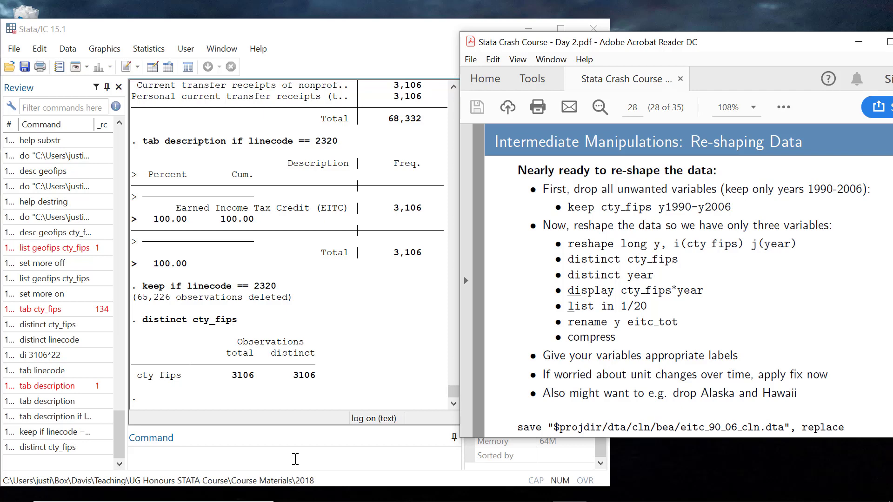
pyautogui.click(295, 459)
pyautogui.write('kee')
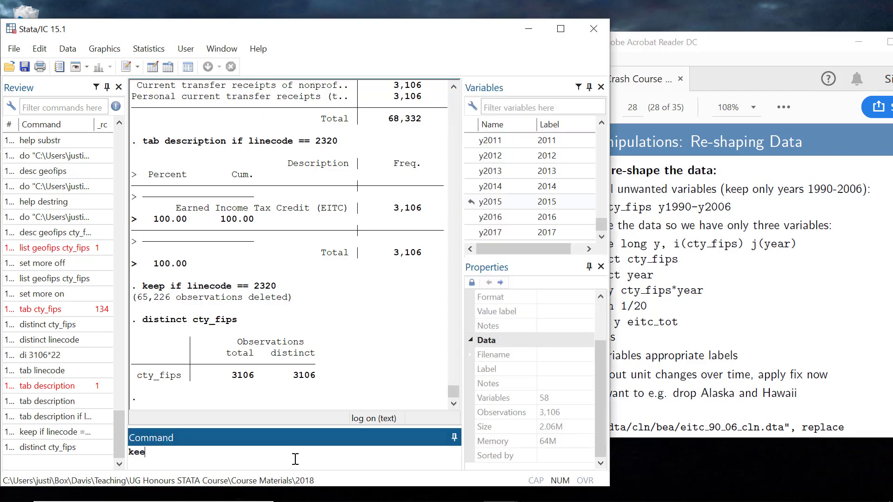
pyautogui.write('p cty_fips y')
pyautogui.write('1')
# Check the variable list's order and browse the dataset to examine the year columns around y1990
pyautogui.scroll(15, 557, 217)
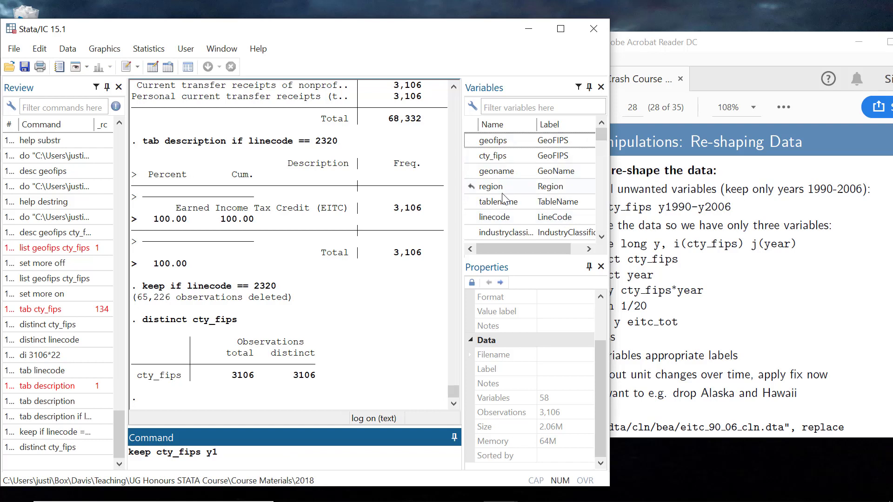
pyautogui.scroll(-1, 517, 216)
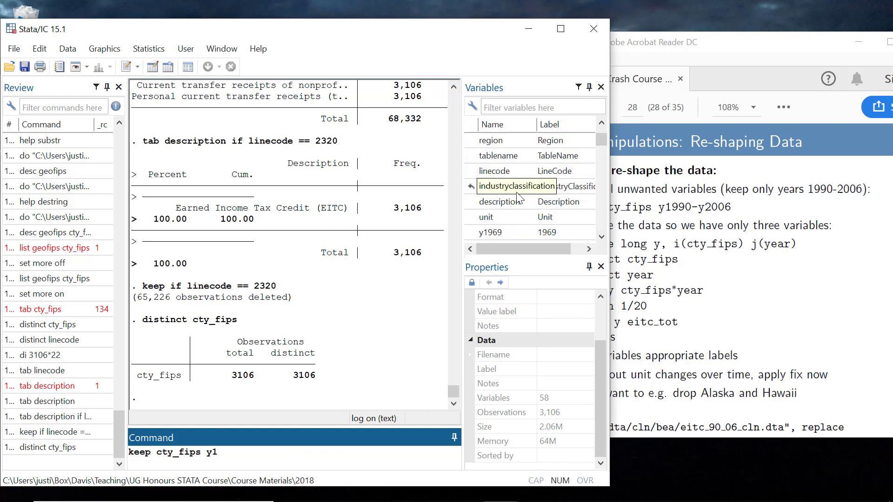
pyautogui.scroll(-1, 494, 223)
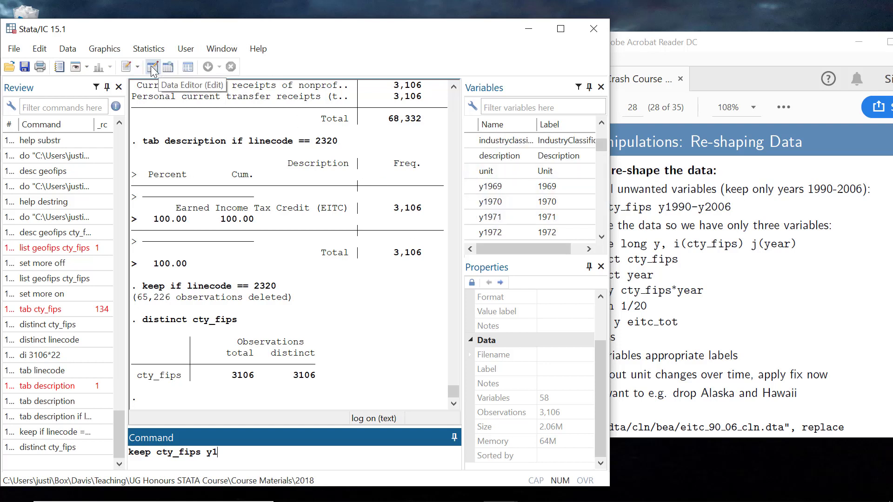
pyautogui.click(168, 66)
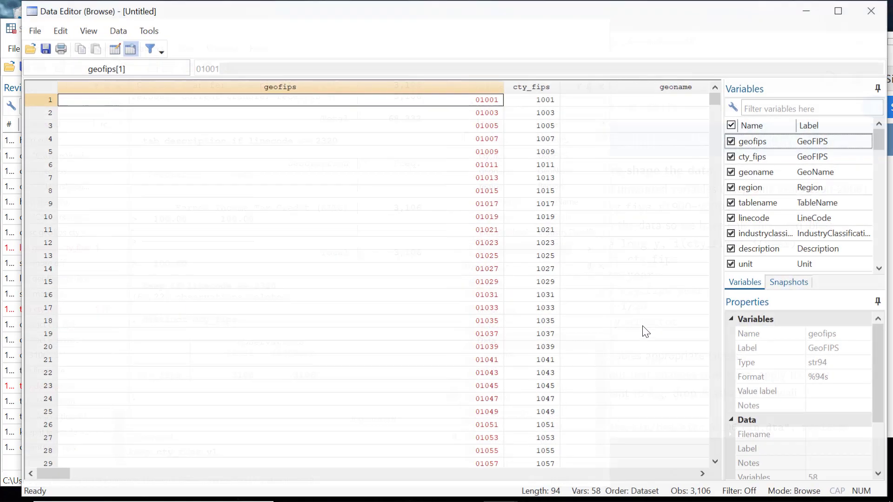
pyautogui.click(592, 474)
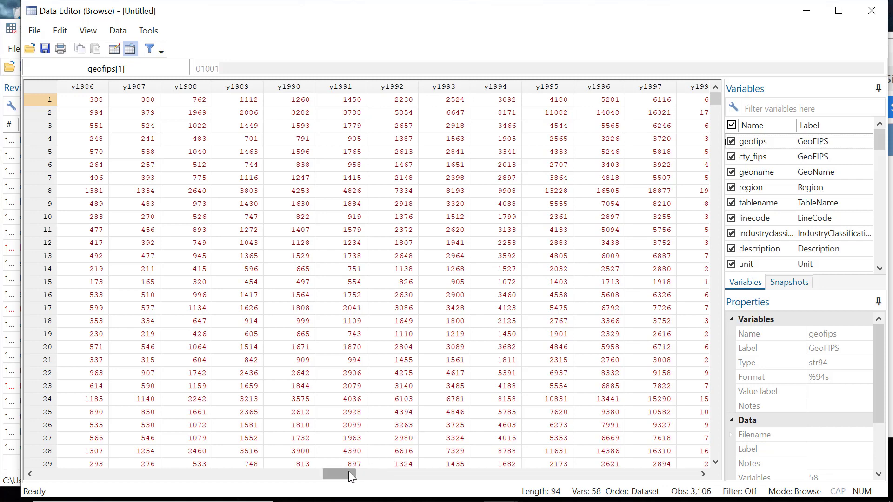
# Close the data browser and complete the keep command so only cty_fips and y1990-y2006 remain in the dataset
pyautogui.click(881, 18)
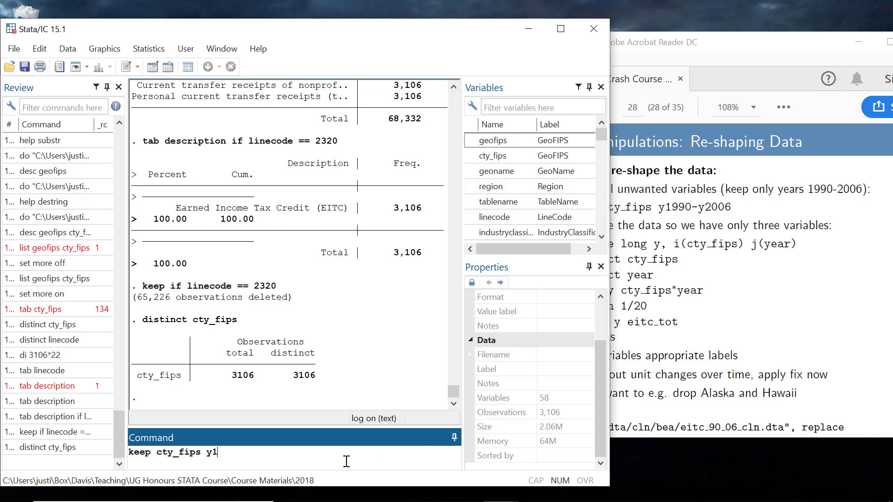
pyautogui.write('990-y2006')
pyautogui.press('Return')
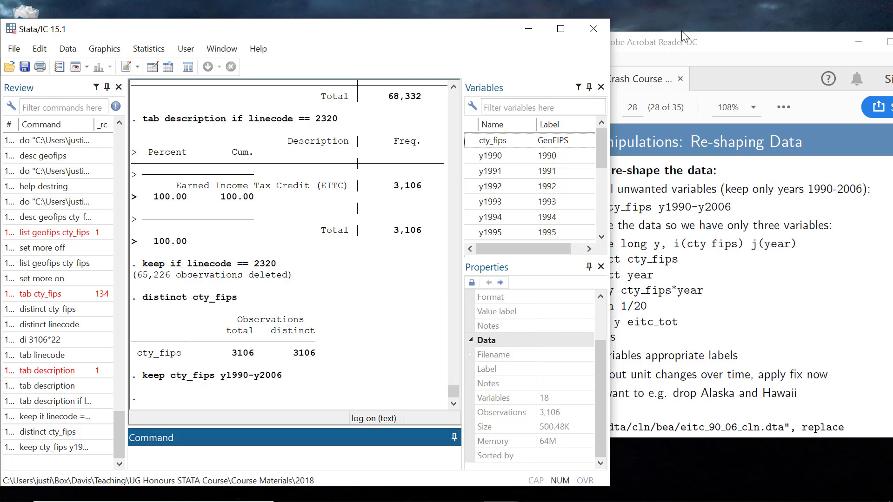
# Look up the help file for reshape, read the long-to-wide and wide-to-long syntax, and close it
pyautogui.click(723, 46)
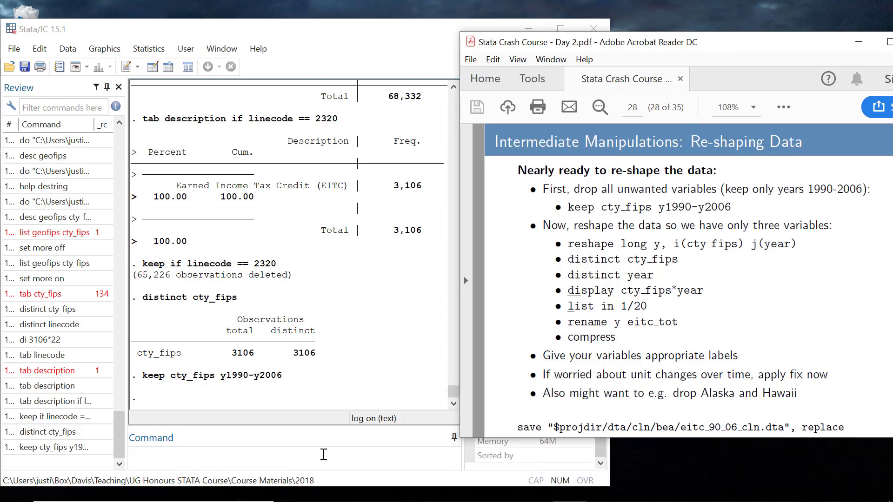
pyautogui.click(357, 453)
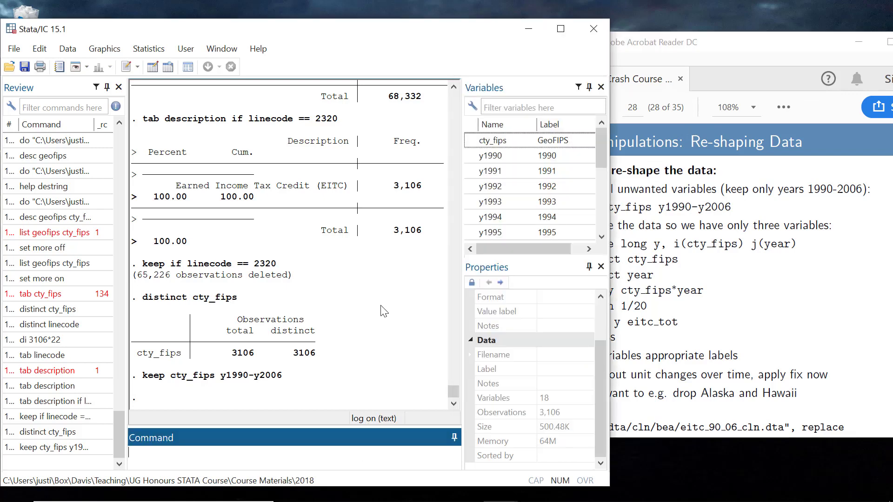
pyautogui.write('help reshape')
pyautogui.press('Return')
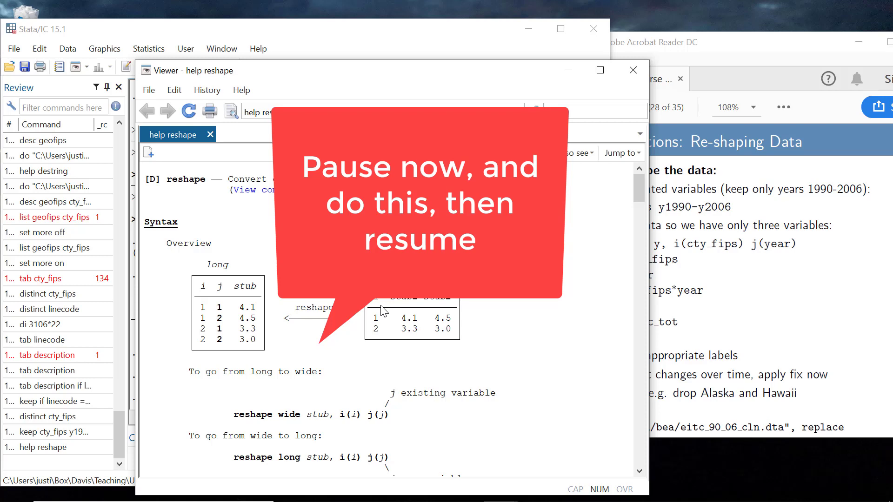
pyautogui.scroll(-1, 487, 308)
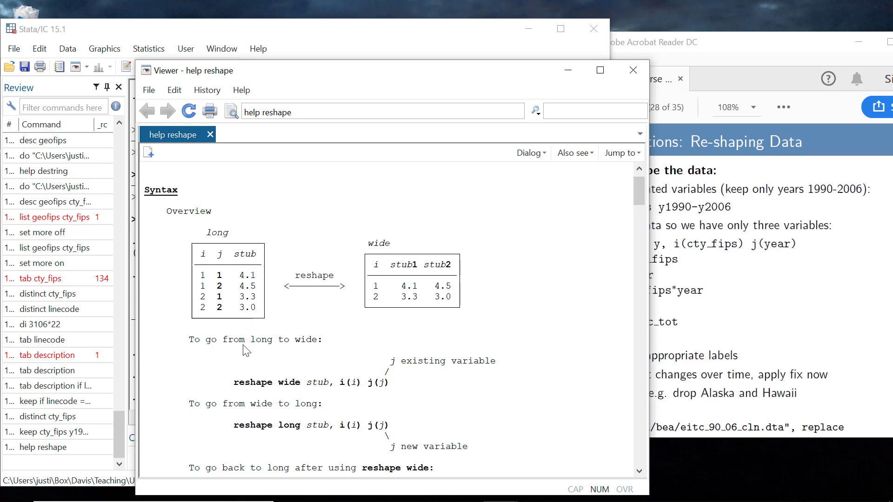
pyautogui.click(633, 69)
# Compare the reshape long command on the slide with the year variables in the Stata dataset
pyautogui.click(773, 285)
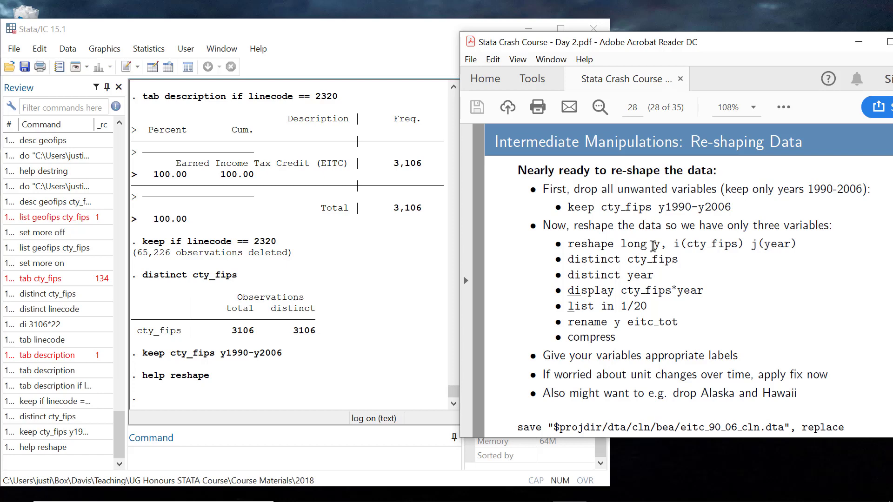
pyautogui.hotkey('alt', 'Tab')
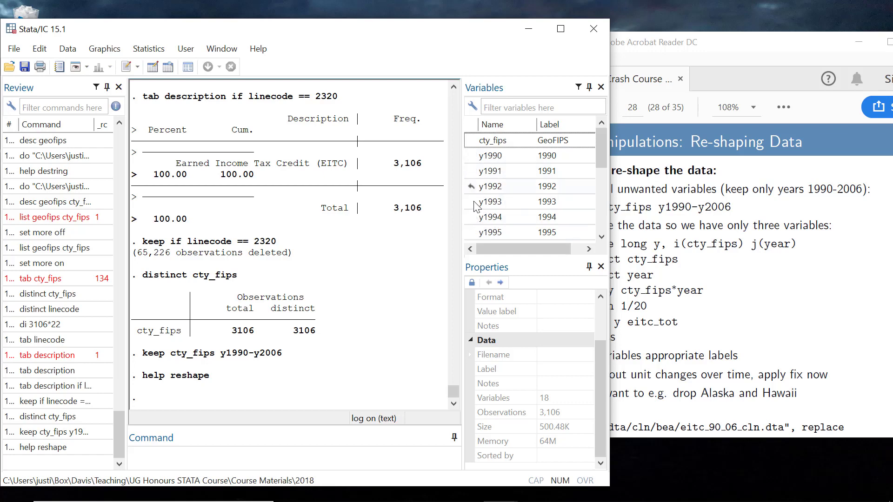
pyautogui.click(673, 246)
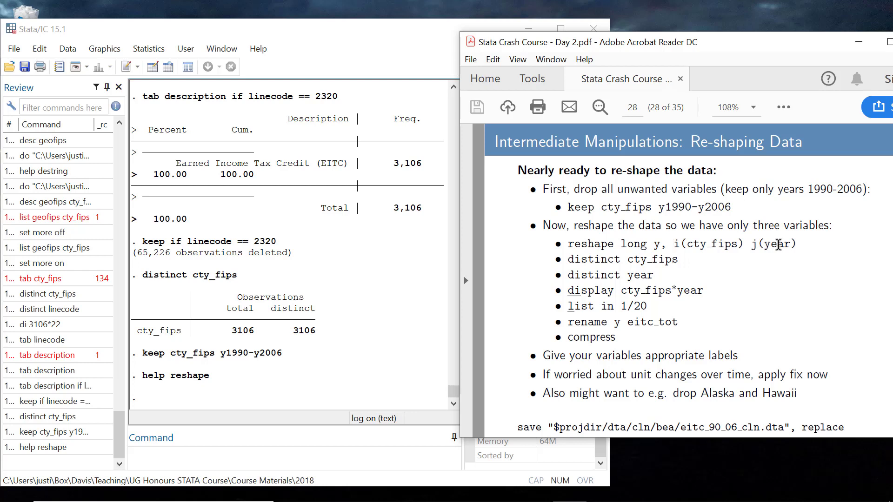
pyautogui.click(423, 52)
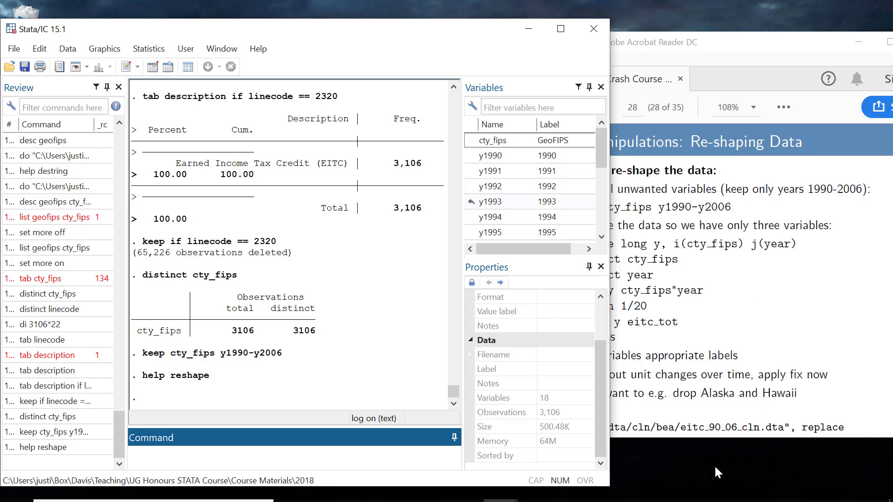
# Run only the line "reshape long y, i(cty_fips) j(year)" from the eitc_cln.do do-file
pyautogui.moveTo(570, 493)
pyautogui.moveTo(497, 494)
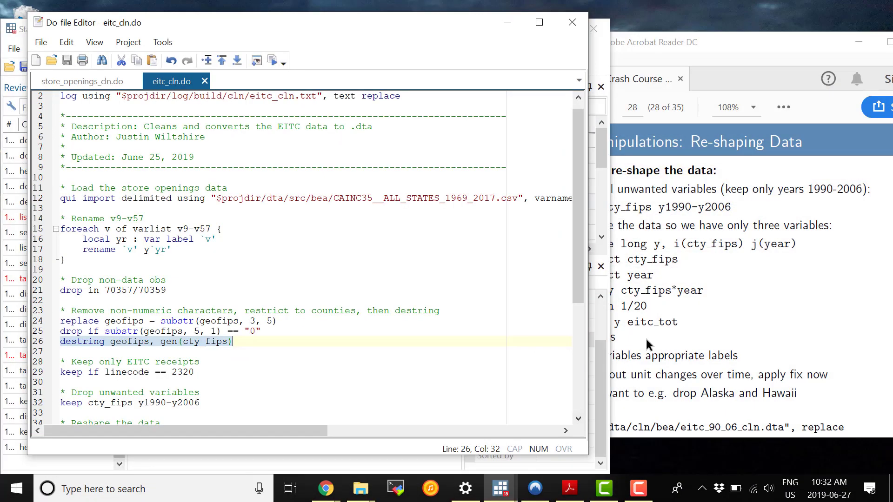
pyautogui.click(570, 420)
pyautogui.scroll(-2, 167, 360)
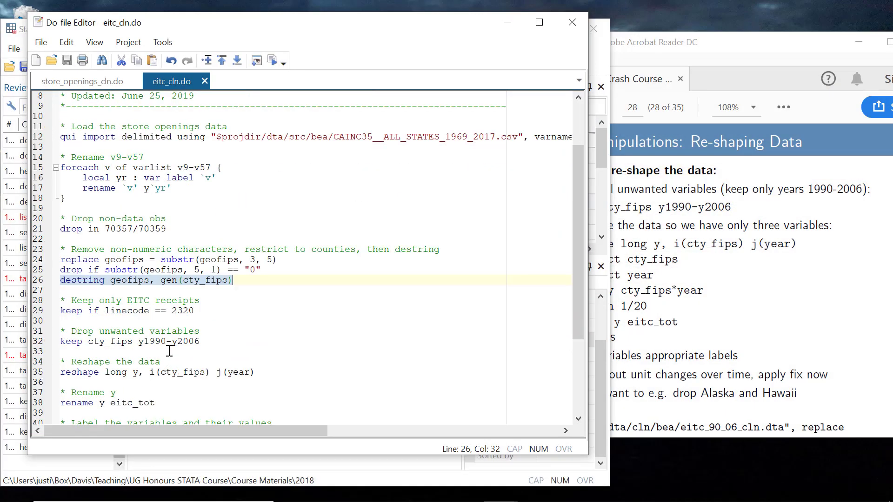
pyautogui.scroll(-2, 172, 347)
pyautogui.moveTo(188, 261); pyautogui.dragTo(214, 284)
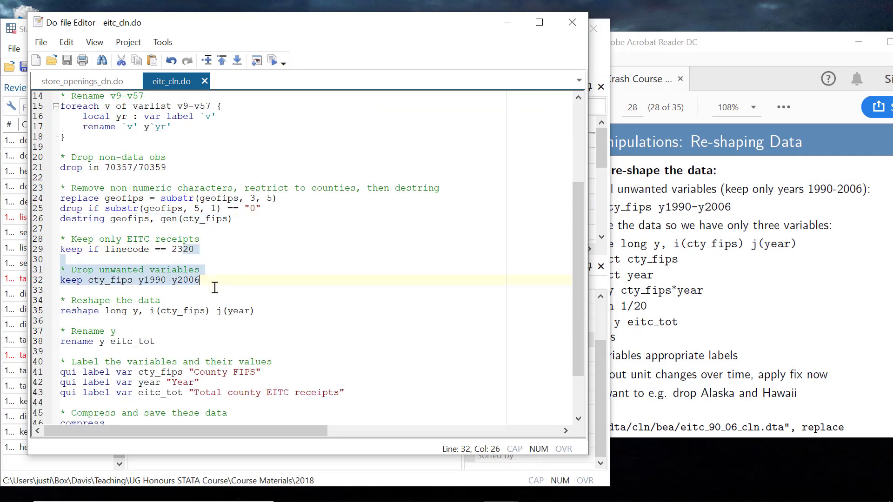
pyautogui.click(149, 310)
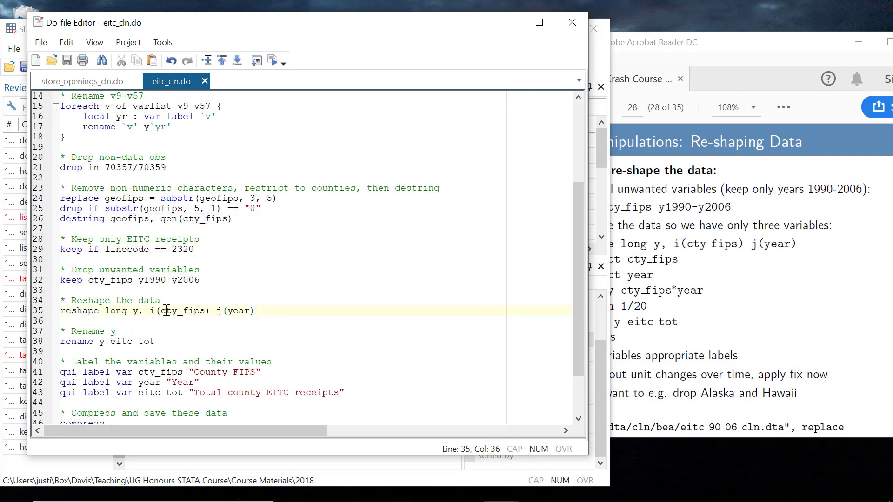
pyautogui.click(272, 61)
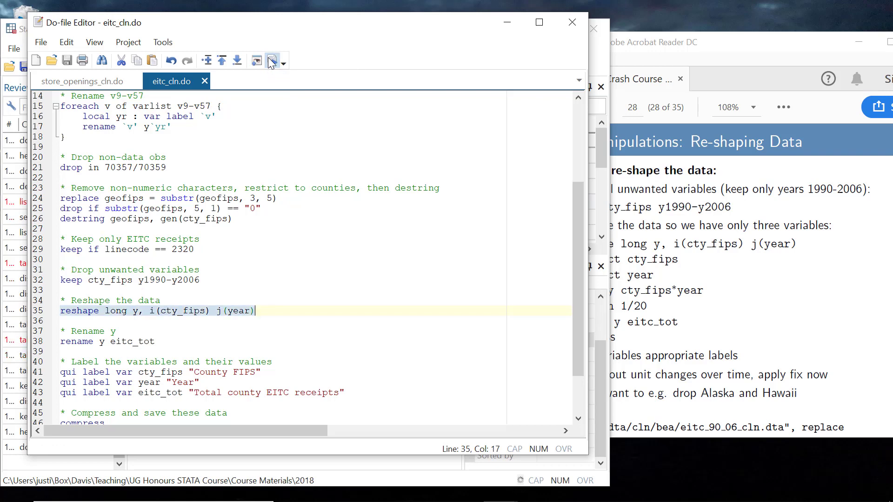
# Examine the reshaped data in the data browser and with the list command, stopping the listing after its first screen
pyautogui.click(606, 65)
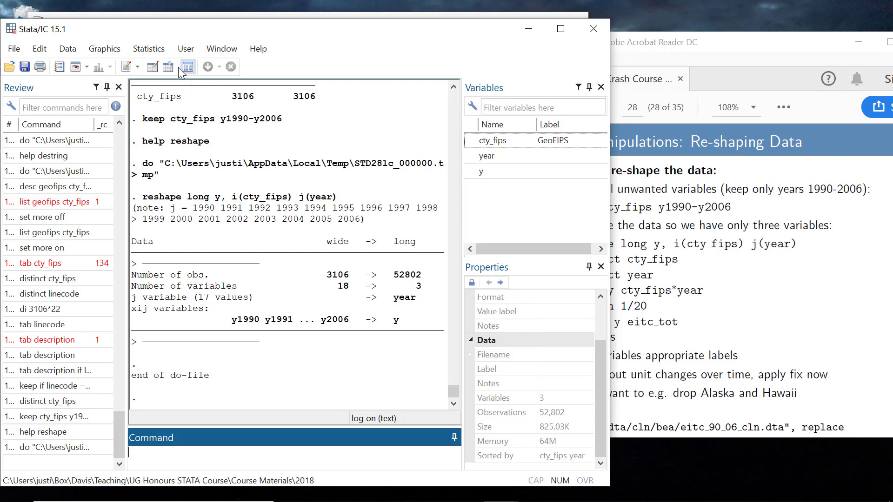
pyautogui.click(167, 66)
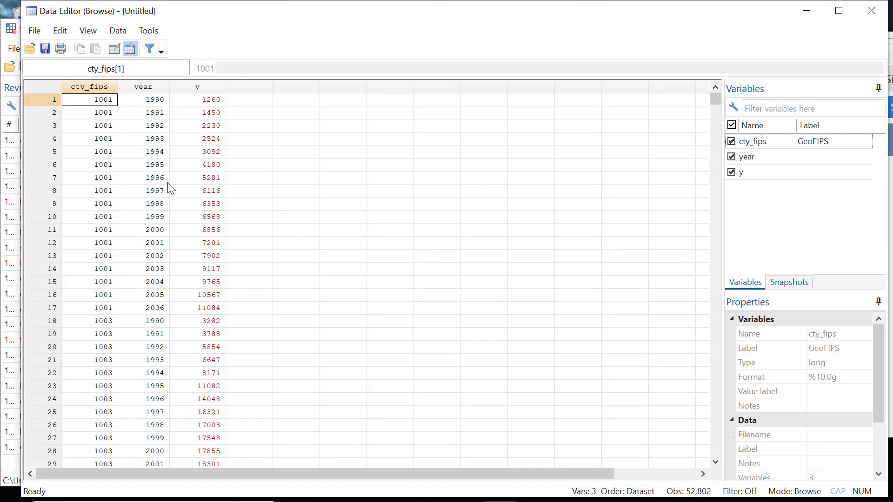
pyautogui.click(871, 11)
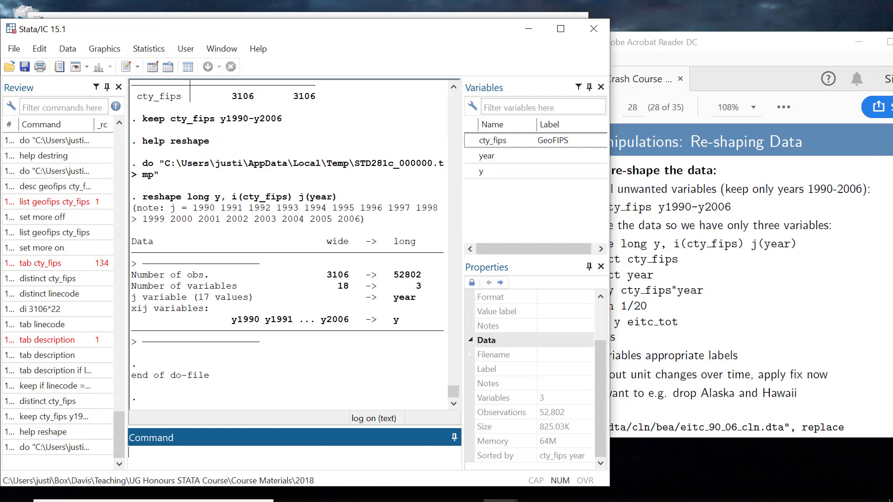
pyautogui.write('list')
pyautogui.press('Return')
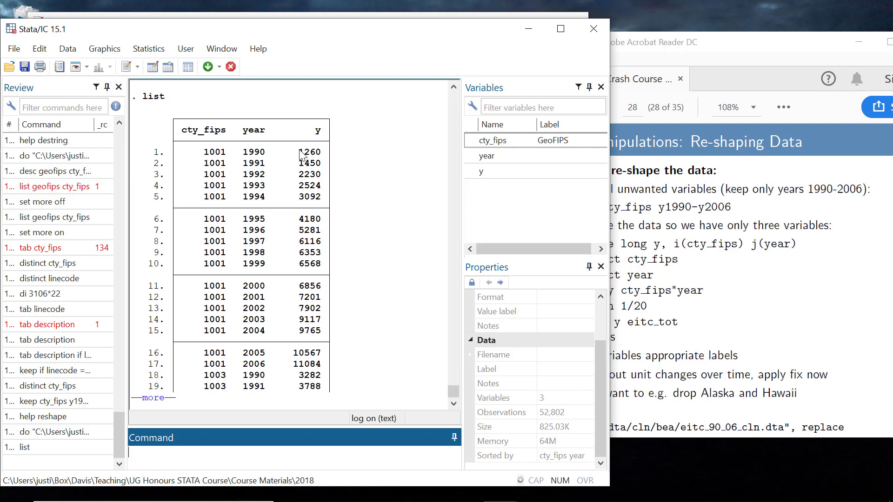
pyautogui.press('q')
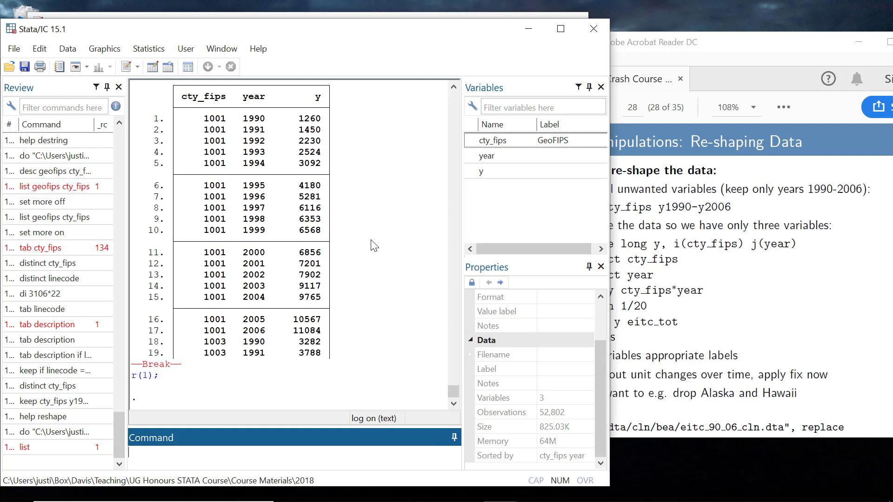
# Check the observation count by running distinct on year and on cty_fips, and computing 3106*17 with di
pyautogui.write('distinct year')
pyautogui.press('Return')
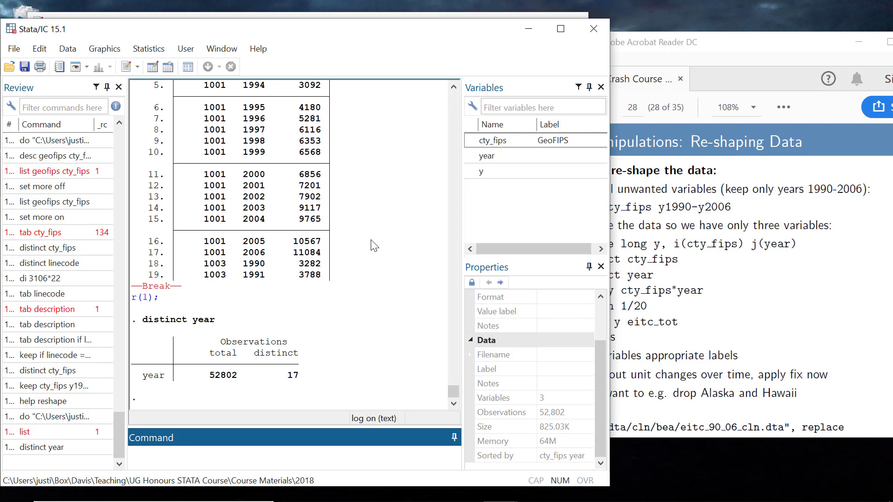
pyautogui.write('distinct cty_fips')
pyautogui.press('Return')
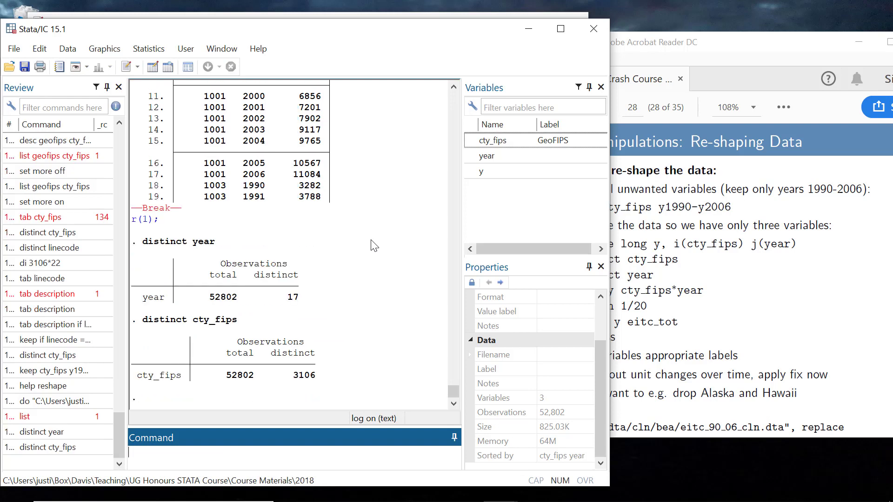
pyautogui.write('di 3106*17')
pyautogui.press('Return')
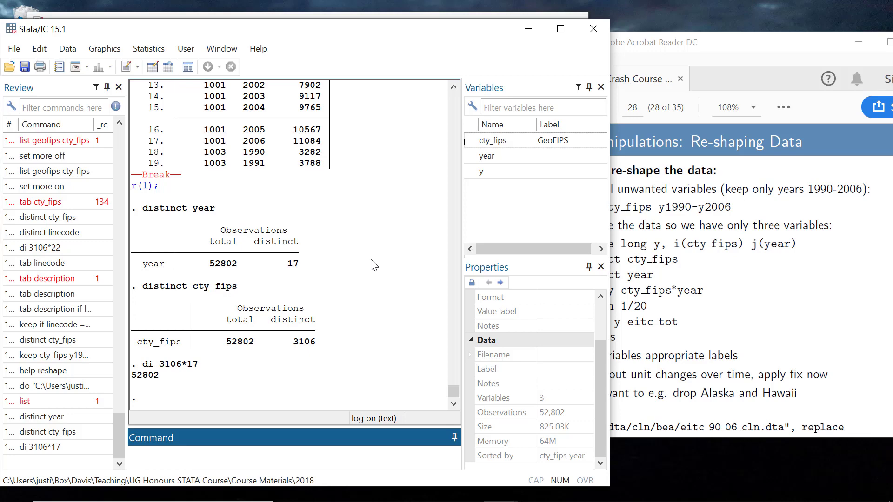
# Rename the variable y to eitc_tot by running the rename line in eitc_cln.do, and check the variable list
pyautogui.click(717, 332)
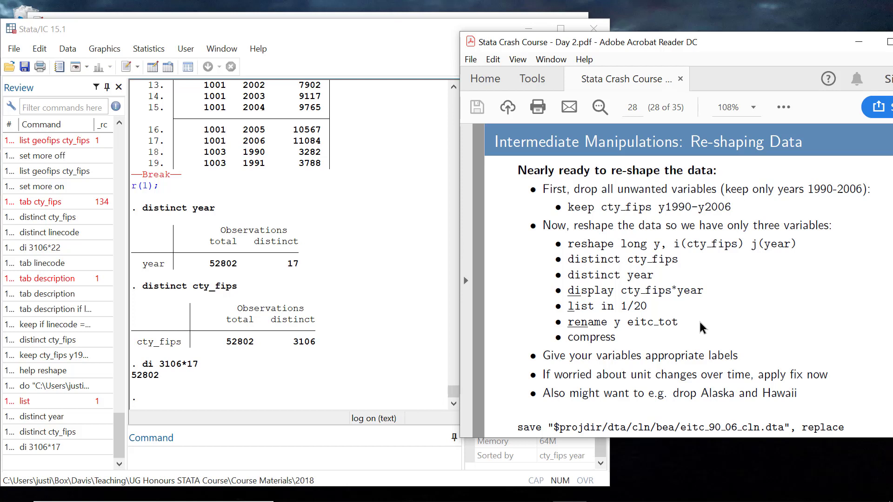
pyautogui.click(333, 449)
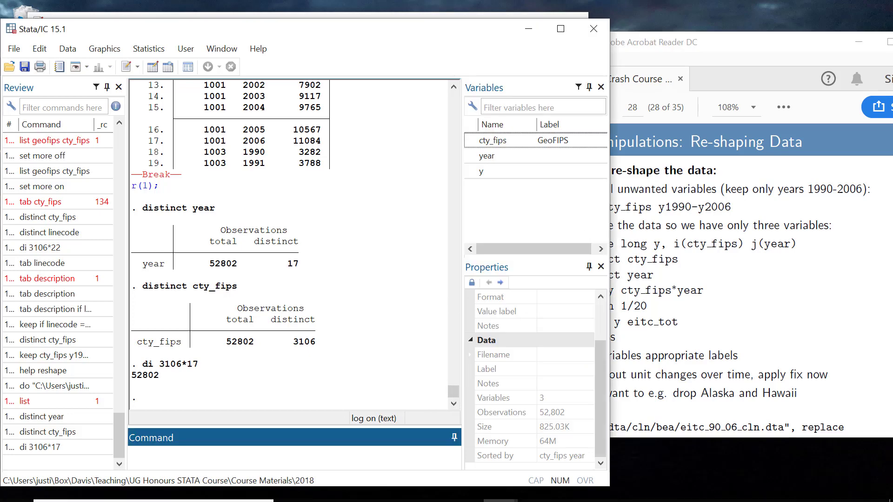
pyautogui.moveTo(500, 488)
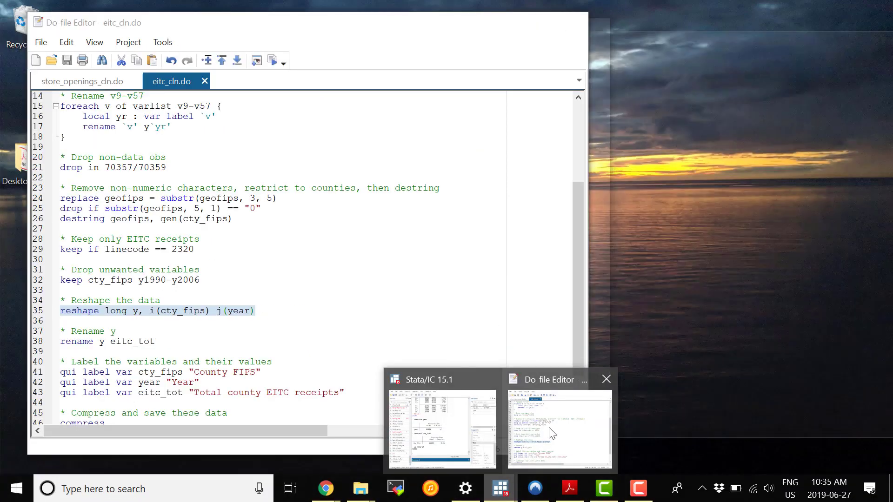
pyautogui.click(530, 453)
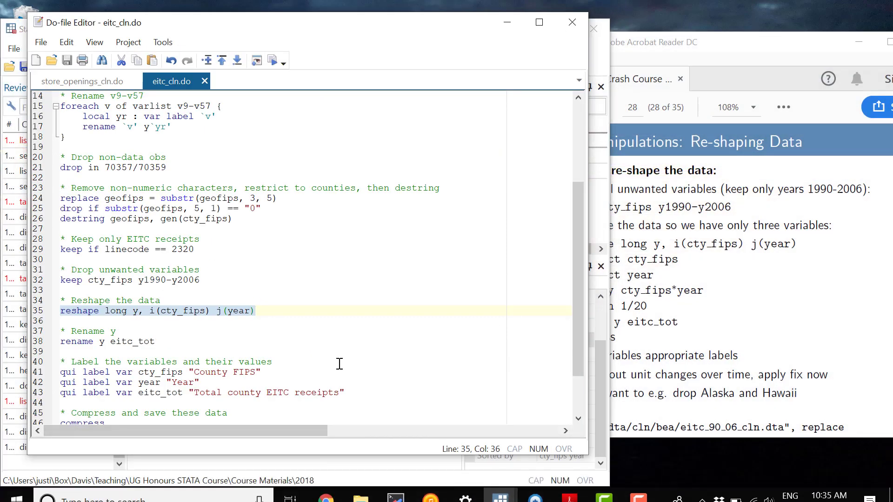
pyautogui.doubleClick(120, 342)
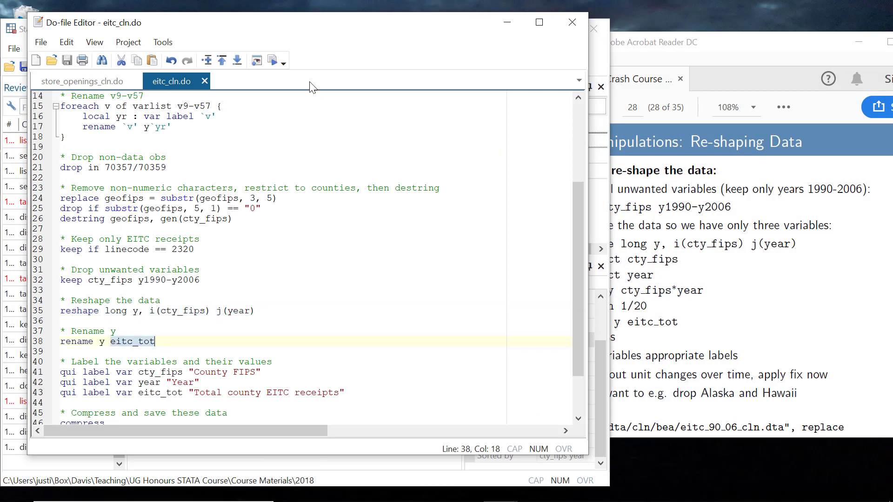
pyautogui.click(273, 61)
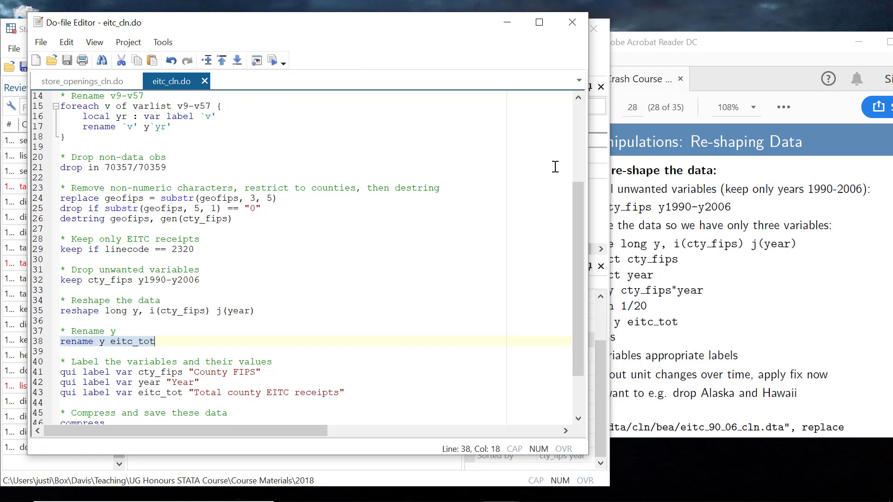
pyautogui.click(595, 396)
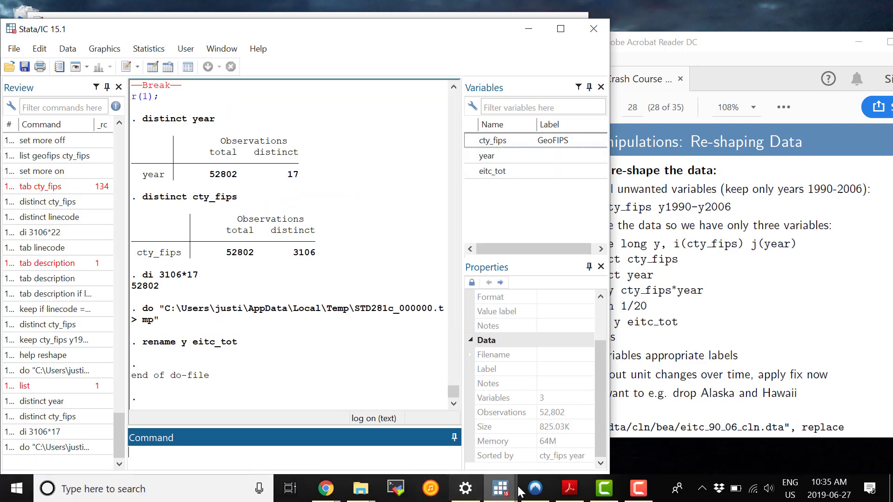
# Run the do-file's label lines, labelling cty_fips "County FIPS", year "Year" and eitc_tot "Total county EITC receipts"
pyautogui.moveTo(500, 486)
pyautogui.click(573, 450)
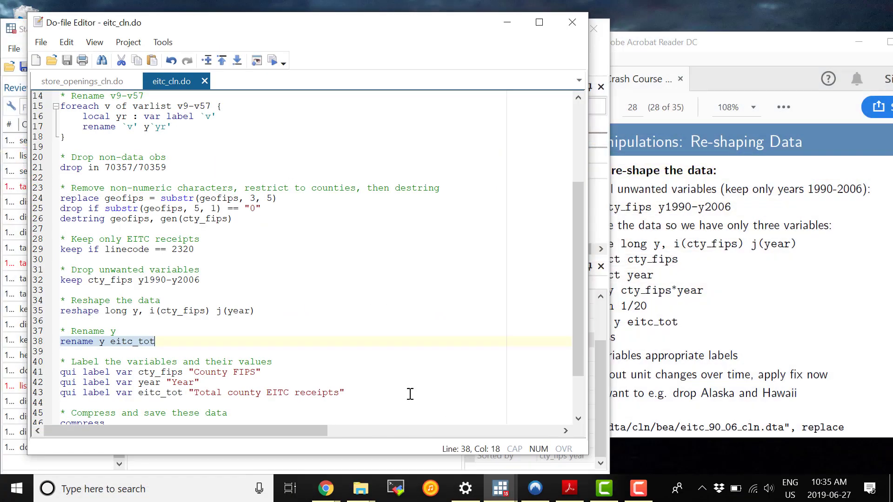
pyautogui.scroll(-1, 345, 392)
pyautogui.click(121, 341)
pyautogui.moveTo(122, 340); pyautogui.dragTo(346, 372)
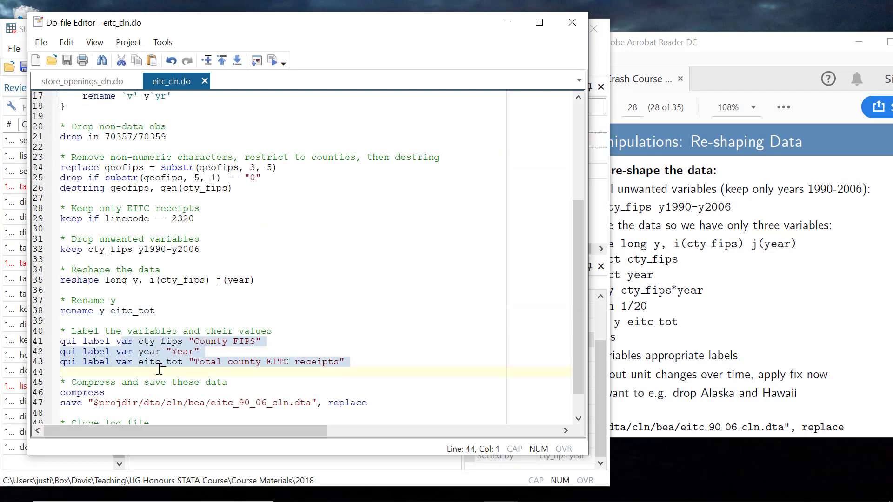
pyautogui.click(606, 404)
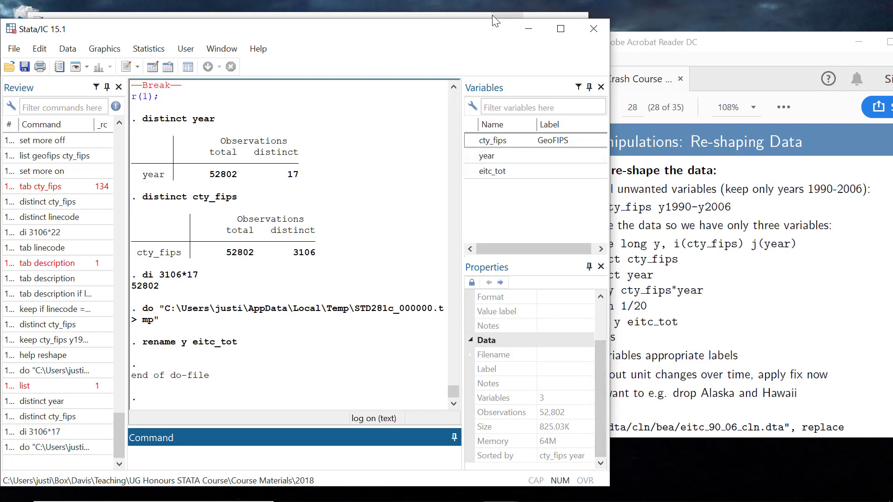
pyautogui.click(425, 18)
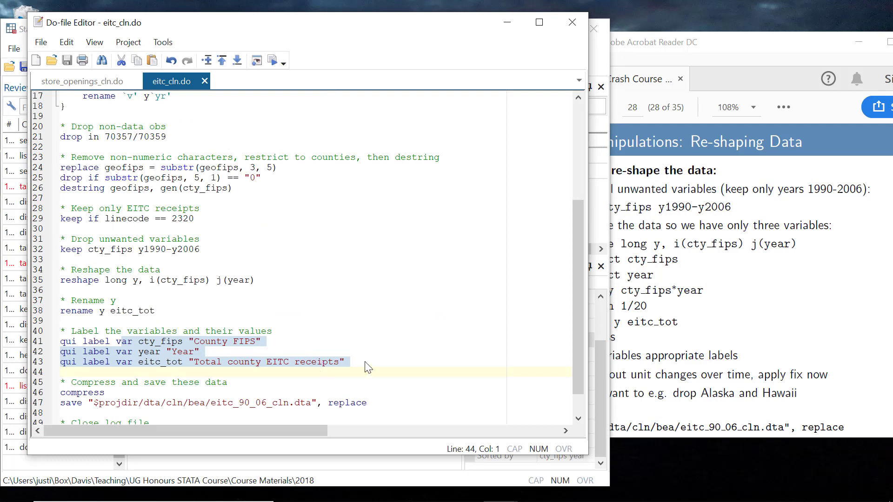
pyautogui.click(275, 65)
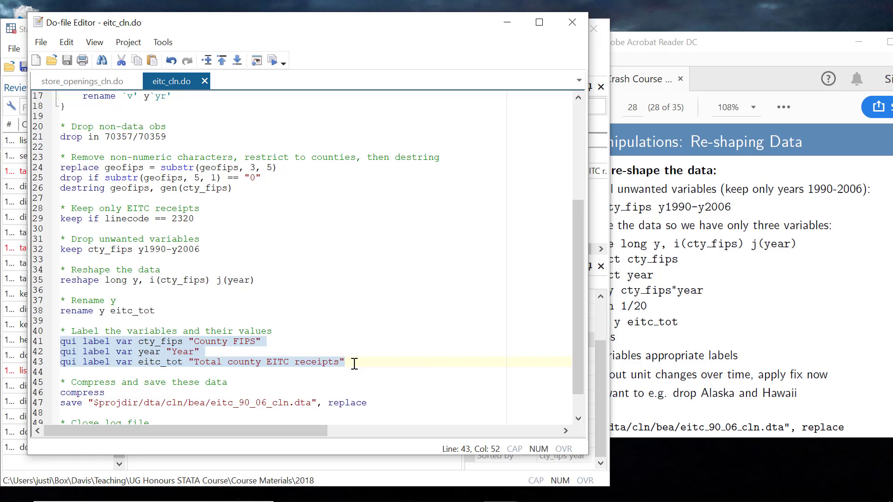
# Check the new labels of the three variables in the main Stata window and consult the slide on re-shaping the data
pyautogui.click(354, 364)
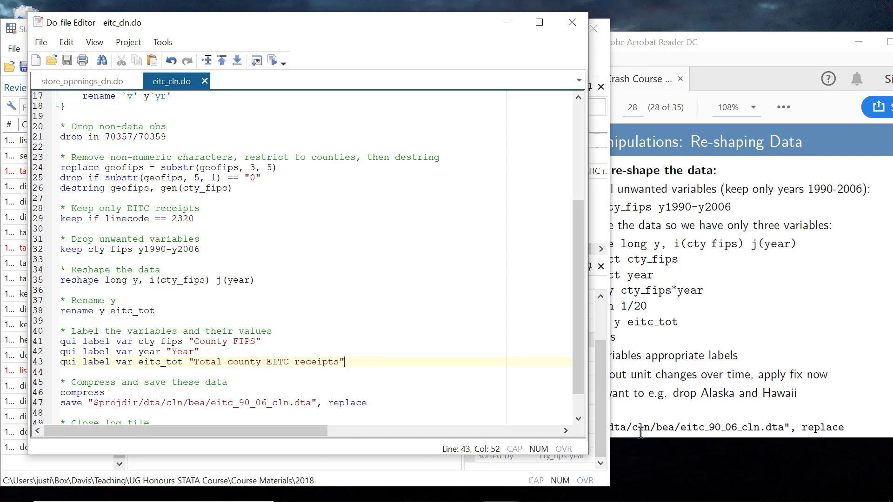
pyautogui.click(598, 400)
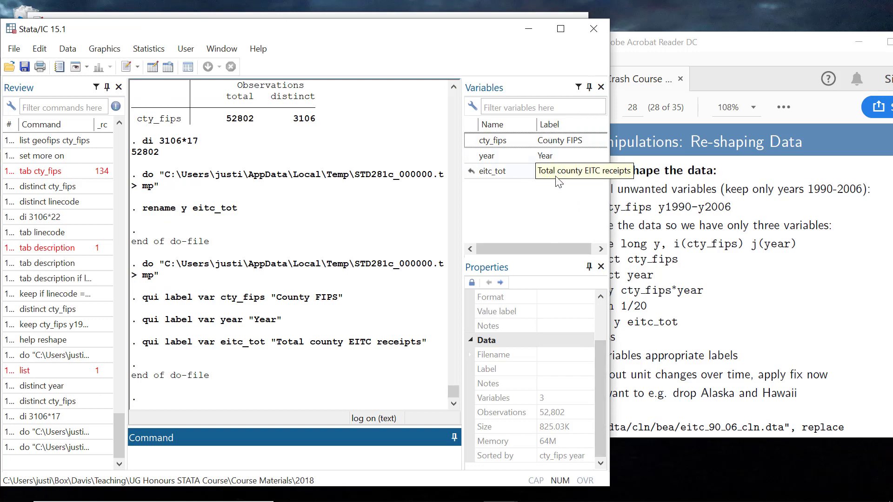
pyautogui.click(413, 15)
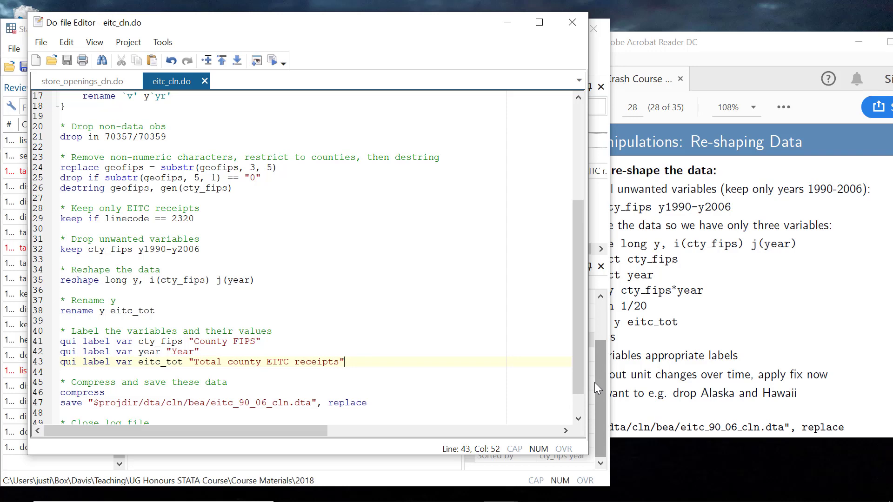
pyautogui.click(731, 354)
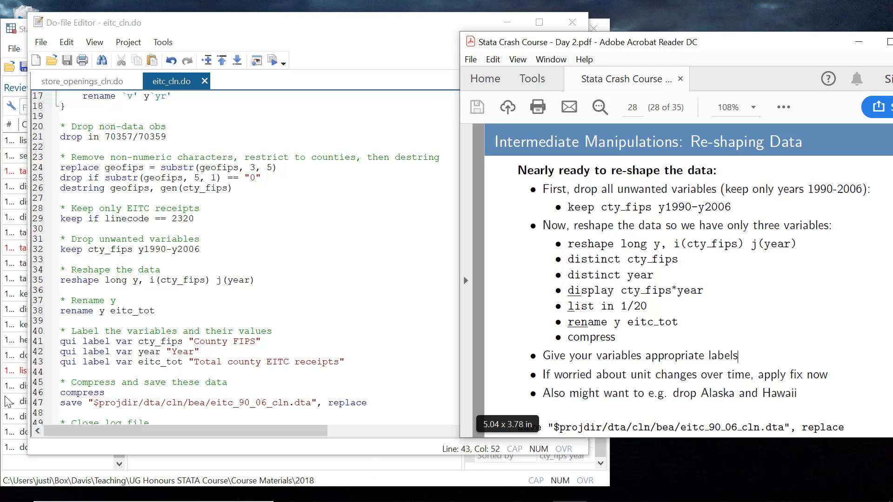
# Reduce the dataset's storage size by running the compress command
pyautogui.click(263, 468)
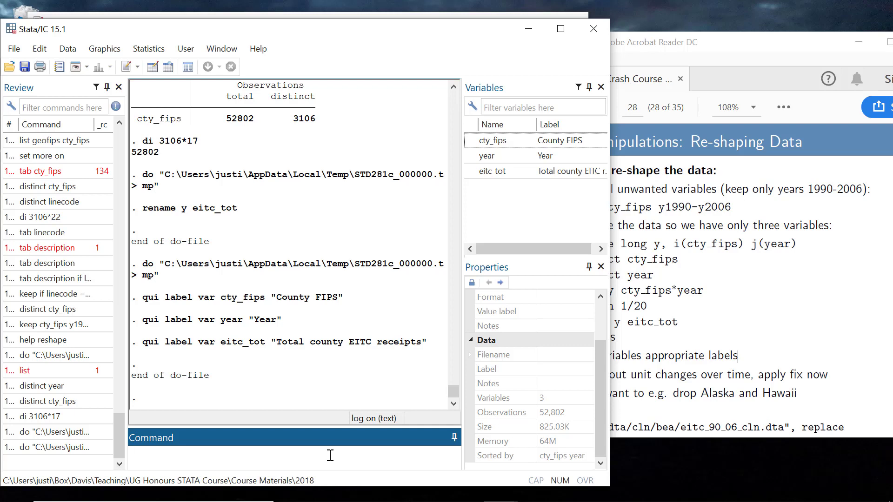
pyautogui.write('compress')
pyautogui.press('Return')
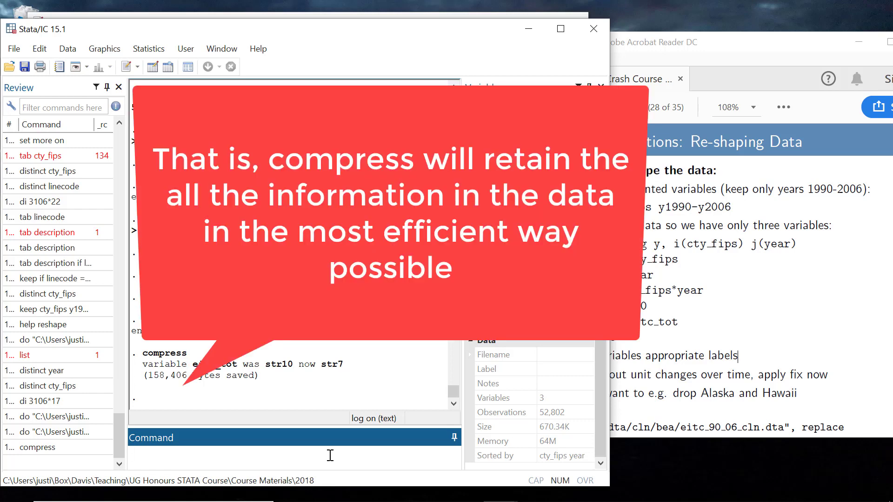
# Describe the dataset with desc and summarize the EITC variable with sum eitc_tot
pyautogui.write('desc')
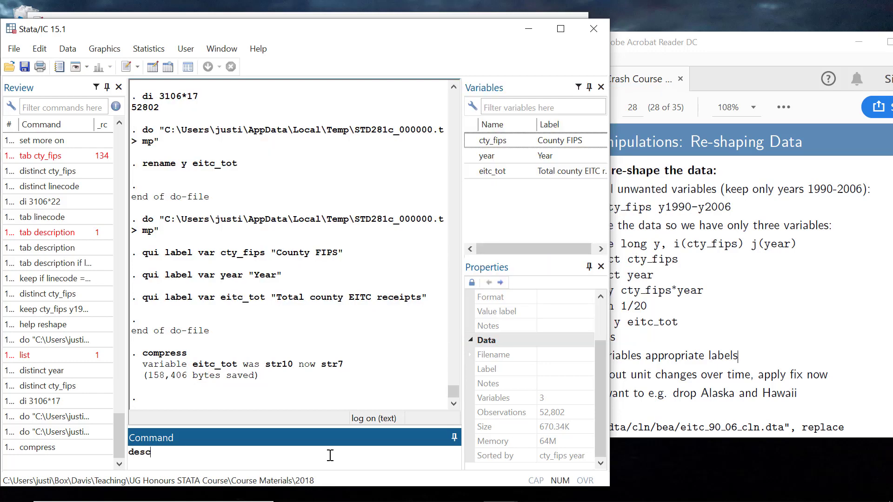
pyautogui.press('Return')
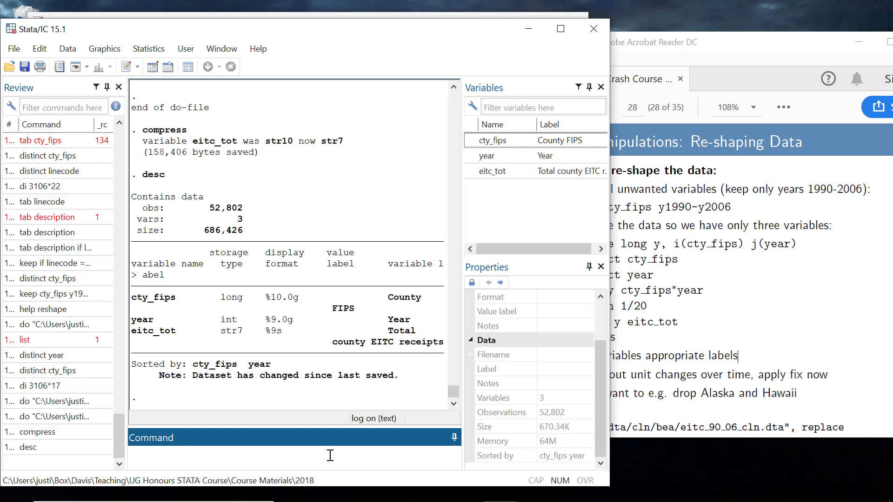
pyautogui.write('sum eait')
pyautogui.press('BackSpace')
pyautogui.press('BackSpace')
pyautogui.press('BackSpace')
pyautogui.write('itc_tot')
pyautogui.press('Return')
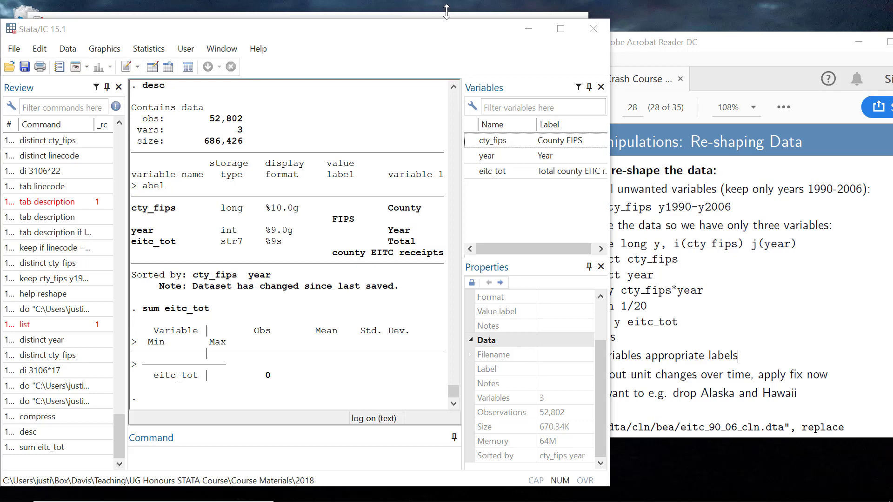
# Add the comment "* Destring eitc_tot" after the rename y section of eitc_cln.do
pyautogui.moveTo(465, 21); pyautogui.dragTo(469, 30)
pyautogui.click(455, 23)
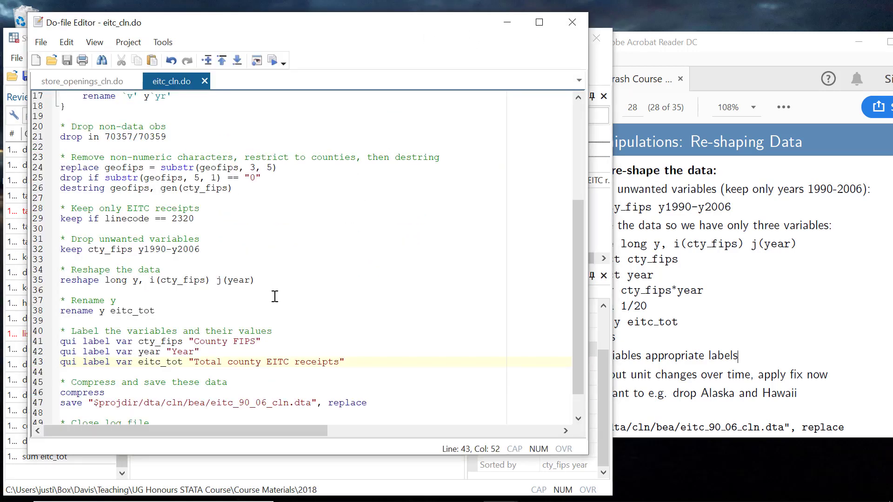
pyautogui.click(263, 312)
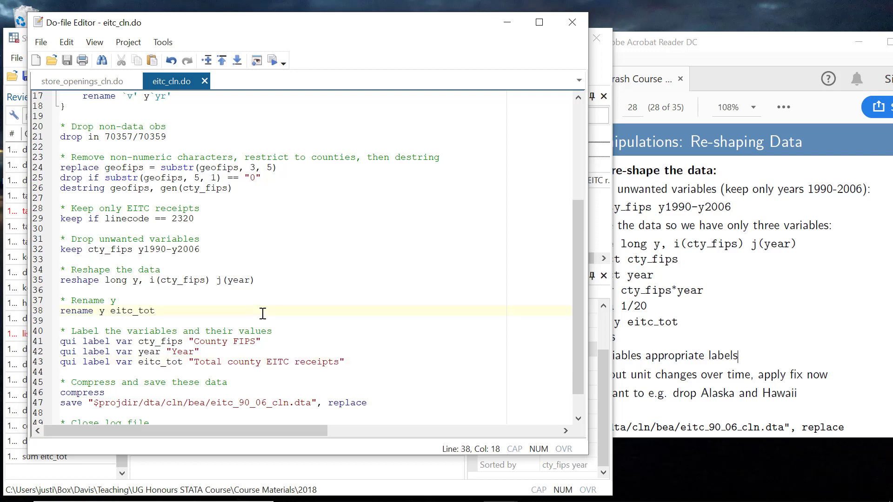
pyautogui.press('Return')
pyautogui.press('Return')
pyautogui.write('* ')
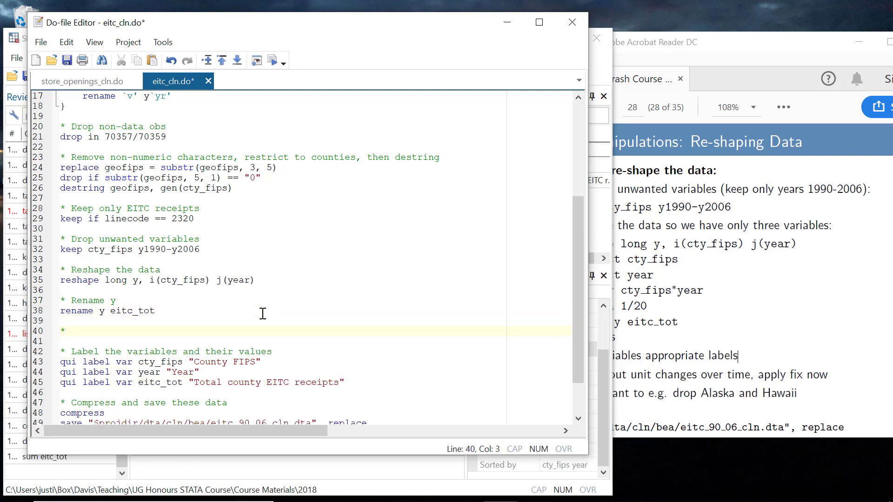
pyautogui.write('Destring')
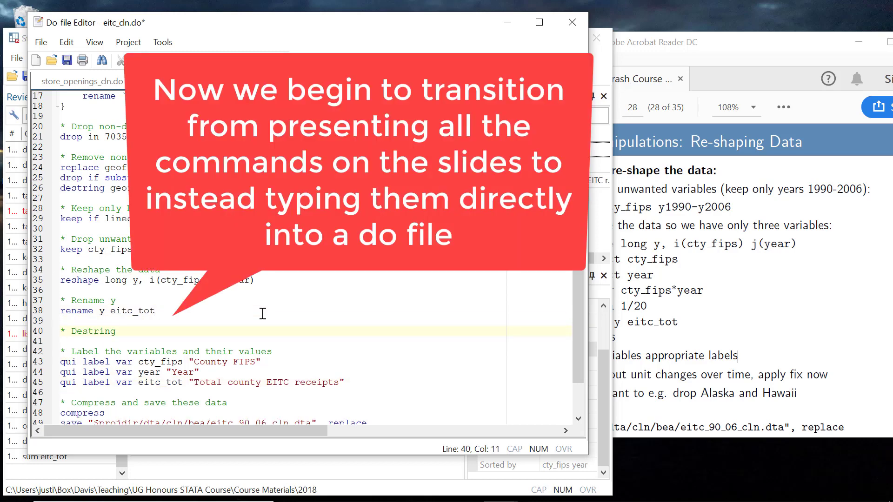
pyautogui.write(' eitc_tot')
pyautogui.press('Return')
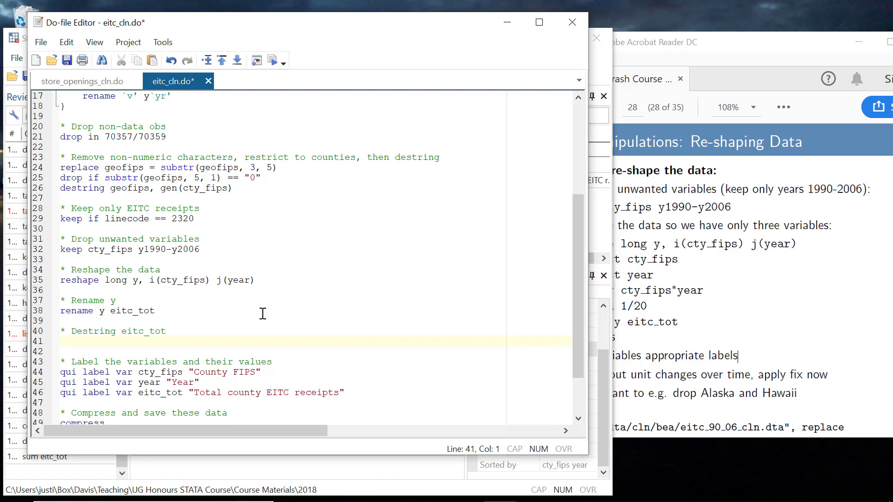
# Write the line "destring eitc_tot, replace" under the new comment in eitc_cln.do and run it
pyautogui.write('destring eitc_tot, replace')
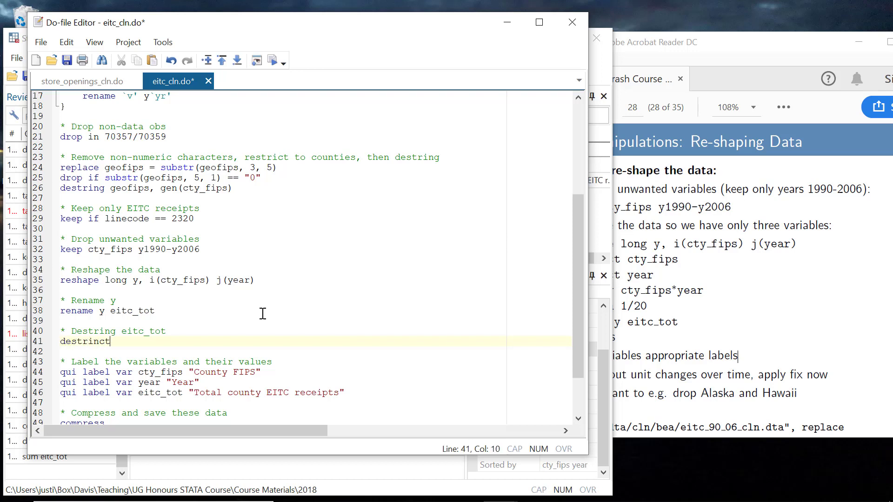
pyautogui.doubleClick(117, 341)
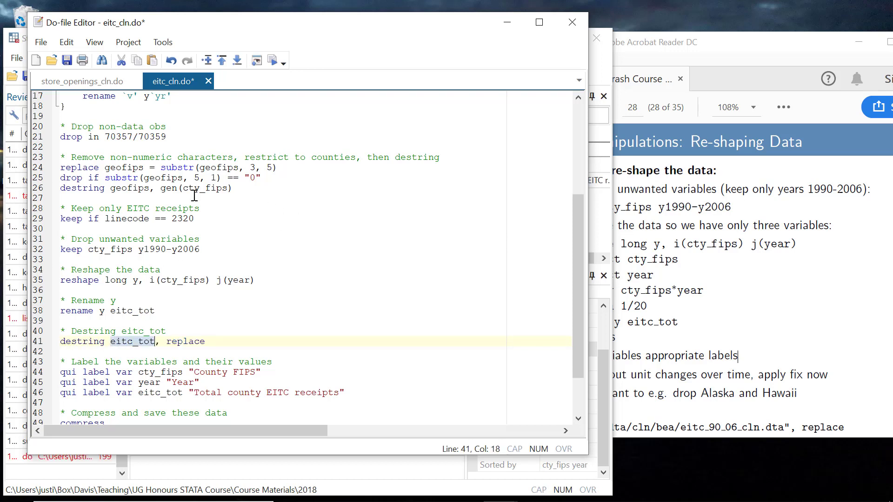
pyautogui.click(275, 60)
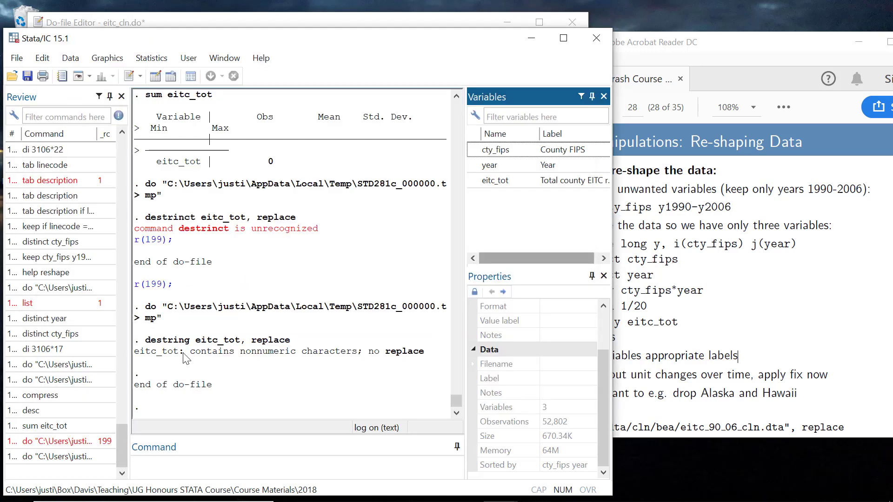
# Examine the output of the destring command and check the variable's storage type with desc eitc
pyautogui.moveTo(159, 354); pyautogui.dragTo(424, 356)
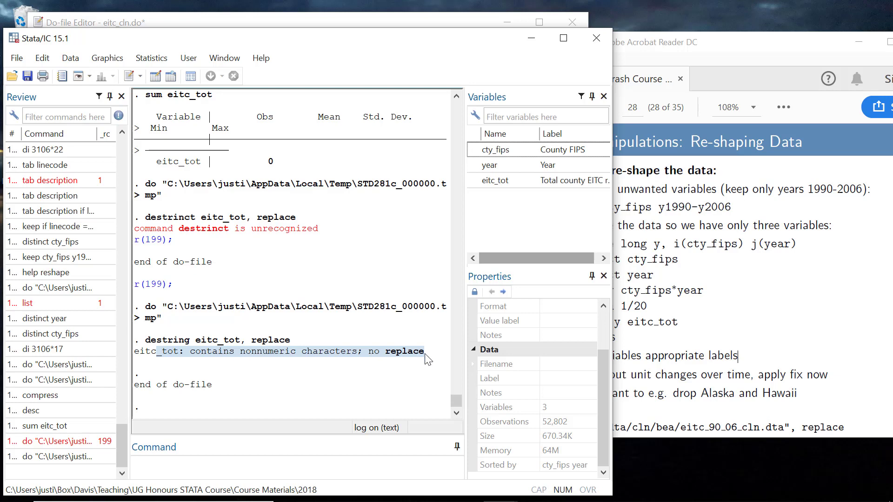
pyautogui.moveTo(425, 353); pyautogui.dragTo(196, 352)
pyautogui.click(282, 468)
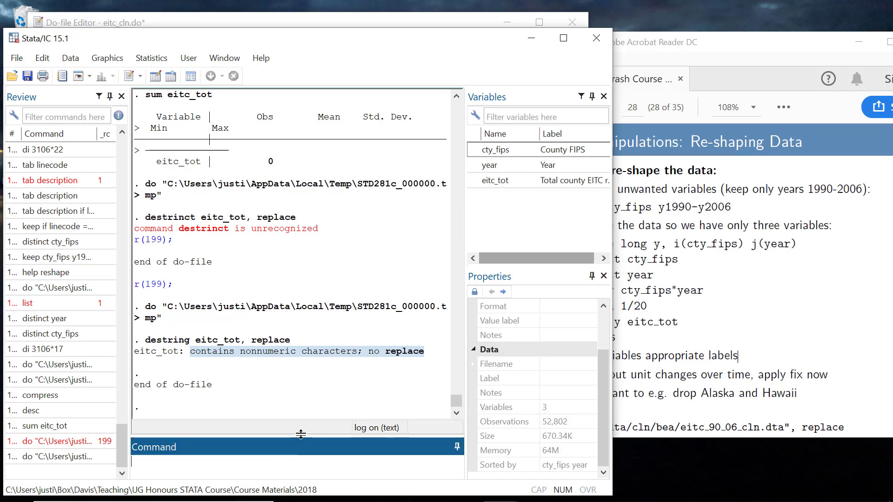
pyautogui.write('desc destring')
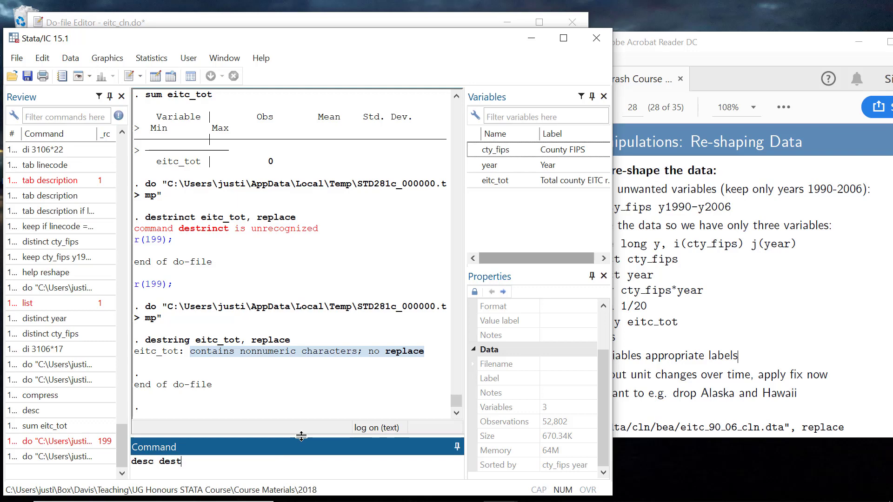
pyautogui.press('BackSpace')
pyautogui.press('BackSpace')
pyautogui.press('BackSpace')
pyautogui.press('BackSpace')
pyautogui.press('BackSpace')
pyautogui.press('BackSpace')
pyautogui.press('BackSpace')
pyautogui.press('BackSpace')
pyautogui.write('eitc')
pyautogui.press('Return')
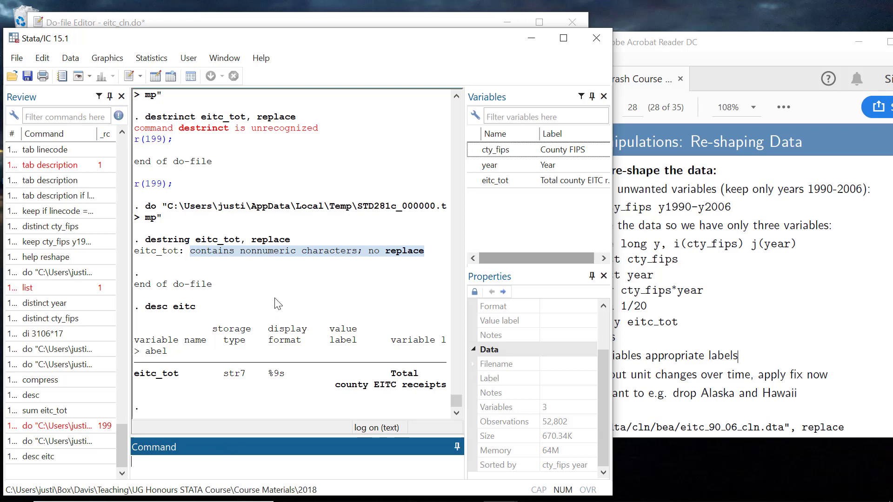
# List the EITC values with list eitc and page through the listing to look for nonnumeric entries
pyautogui.write('list eitc')
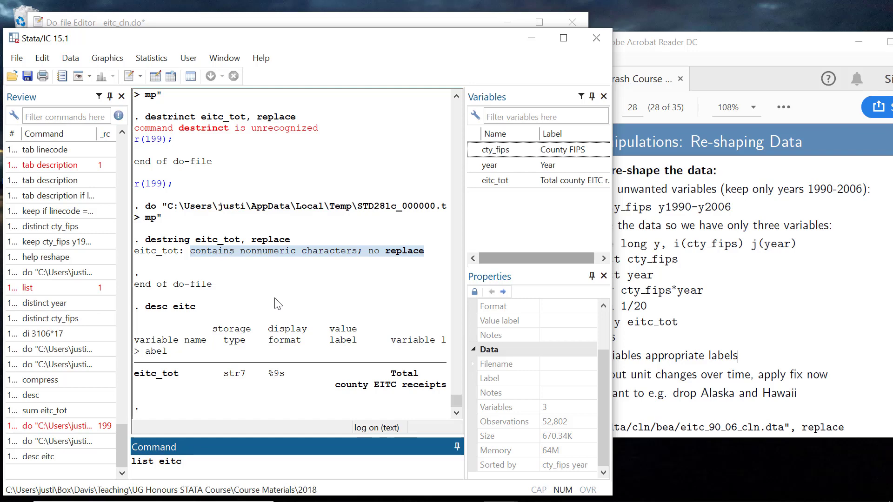
pyautogui.press('Return')
pyautogui.press('space')
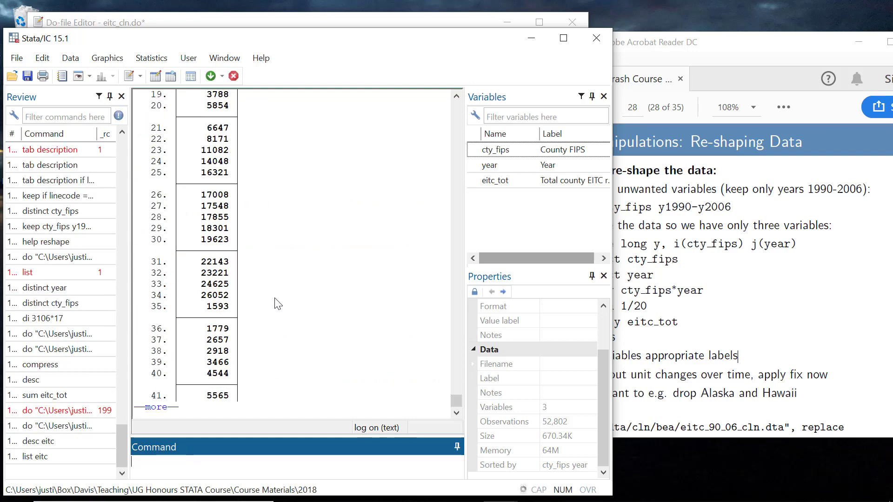
pyautogui.press('Return')
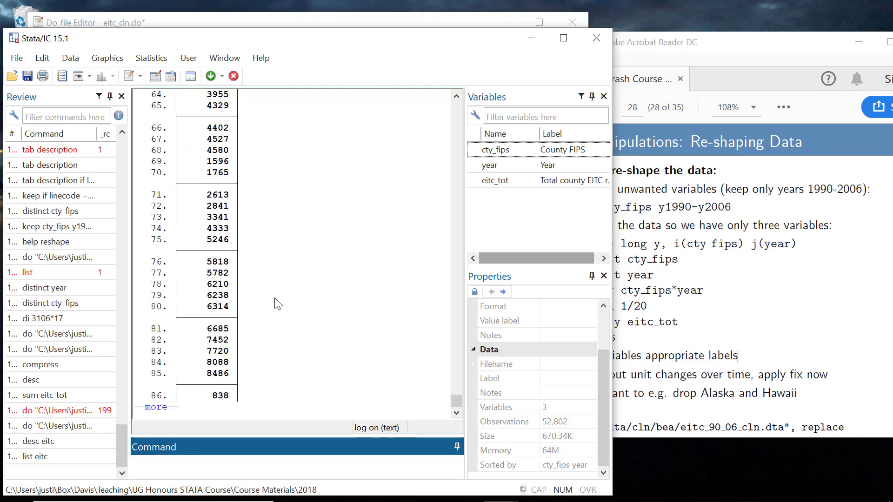
pyautogui.press('Return')
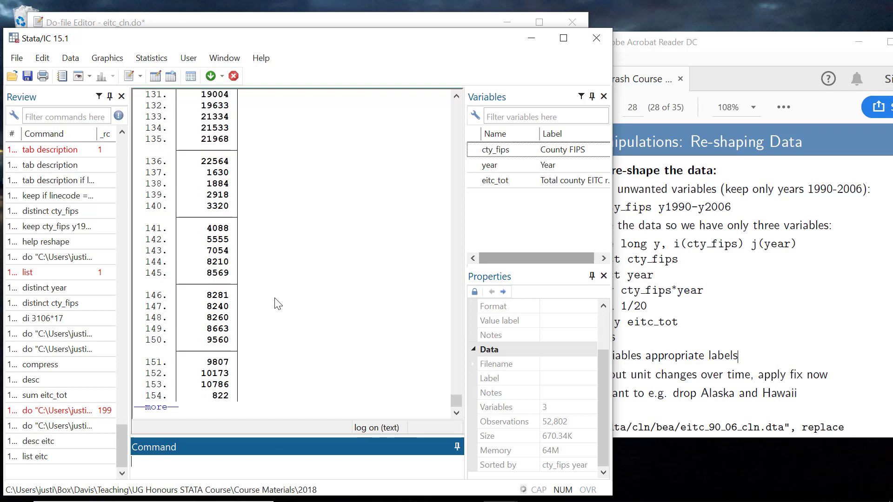
pyautogui.press('Return')
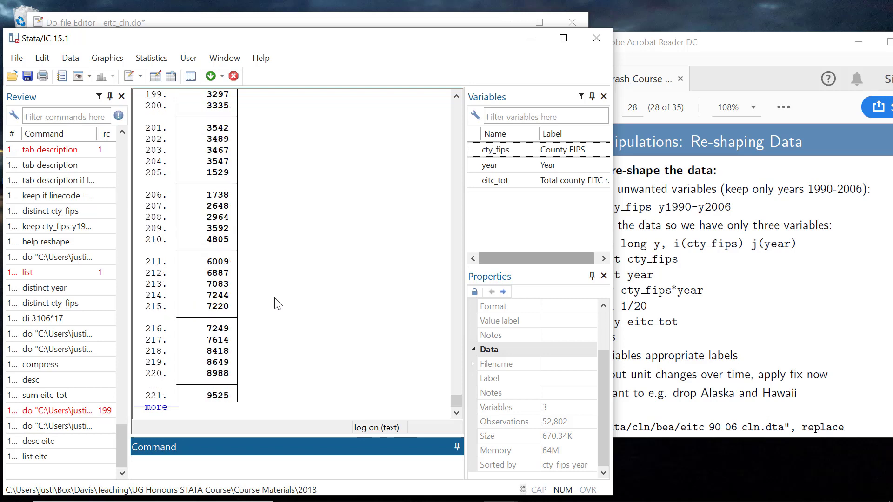
pyautogui.press('Return')
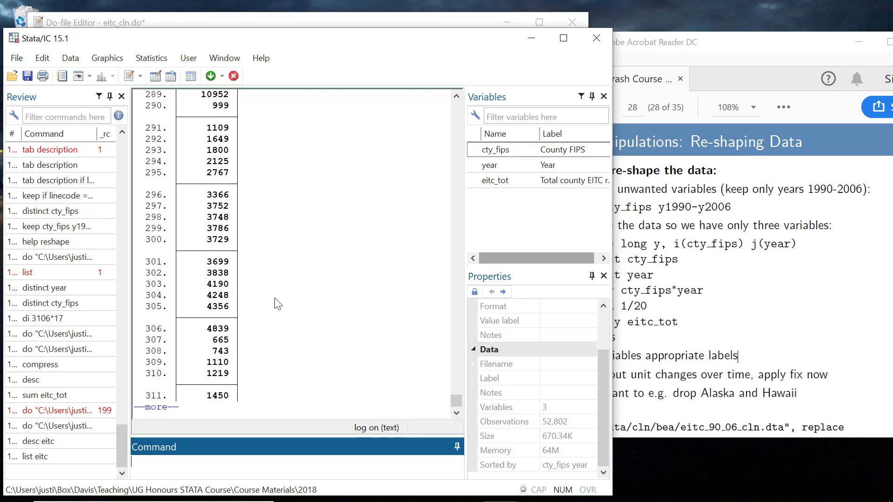
pyautogui.press('Return')
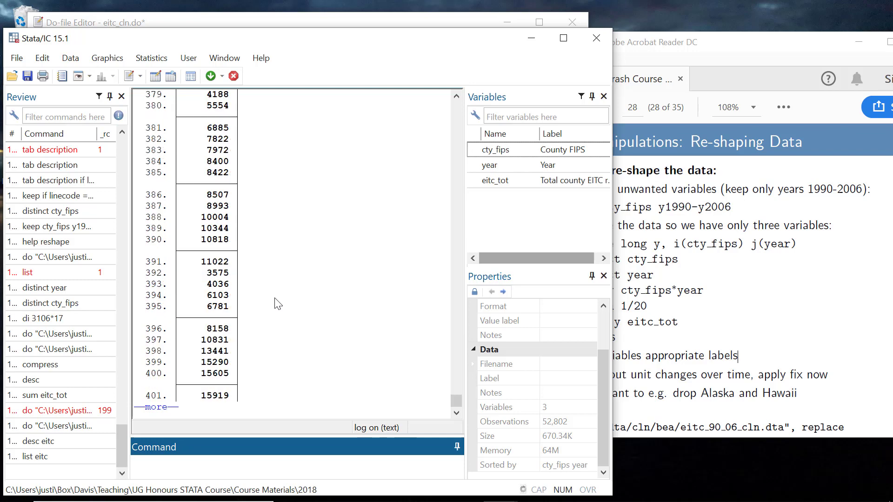
pyautogui.press('Return')
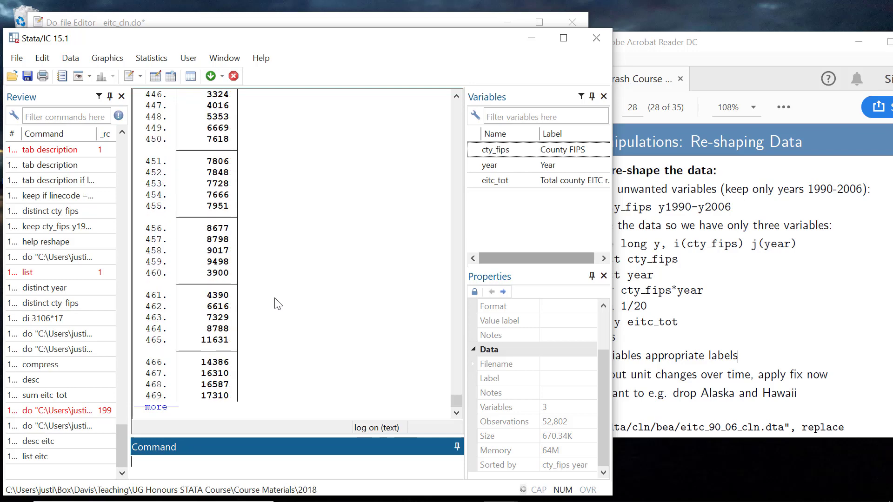
pyautogui.press('Return')
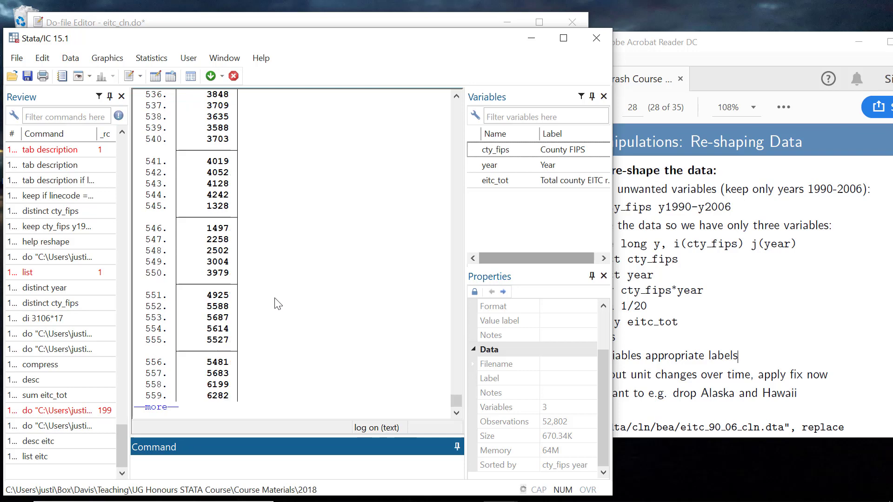
pyautogui.press('Return')
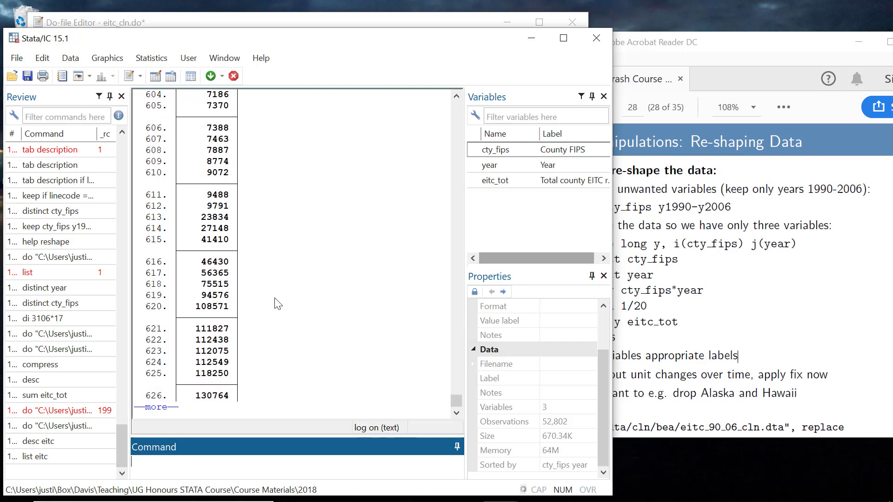
pyautogui.press('Return')
pyautogui.press('Return')
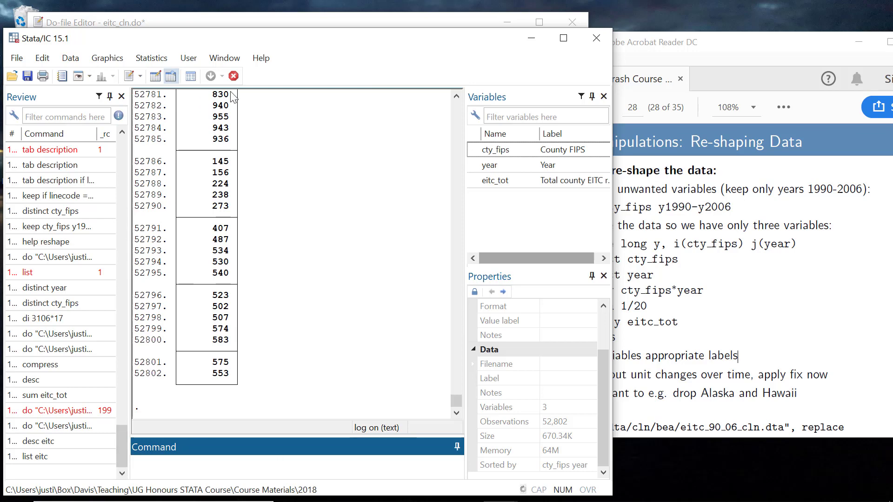
# Look through the eitc_tot column in the data browser for nonnumeric entries
pyautogui.scroll(-20, 534, 247)
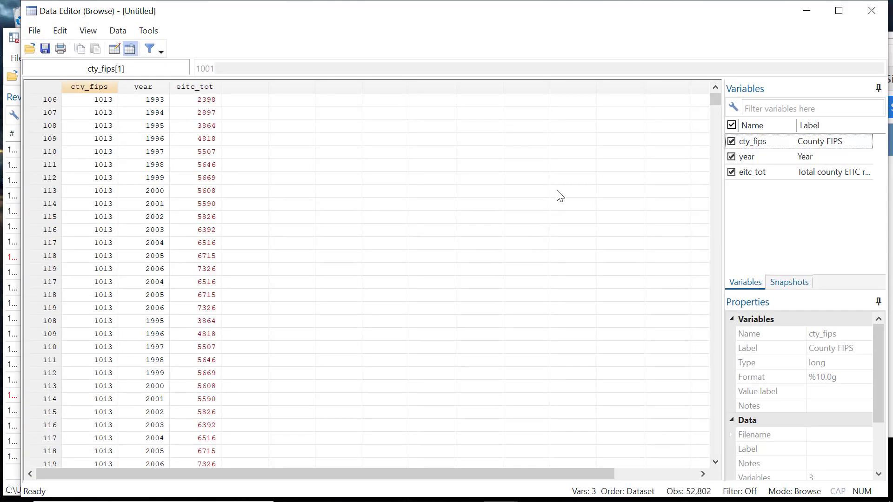
pyautogui.scroll(-20, 560, 196)
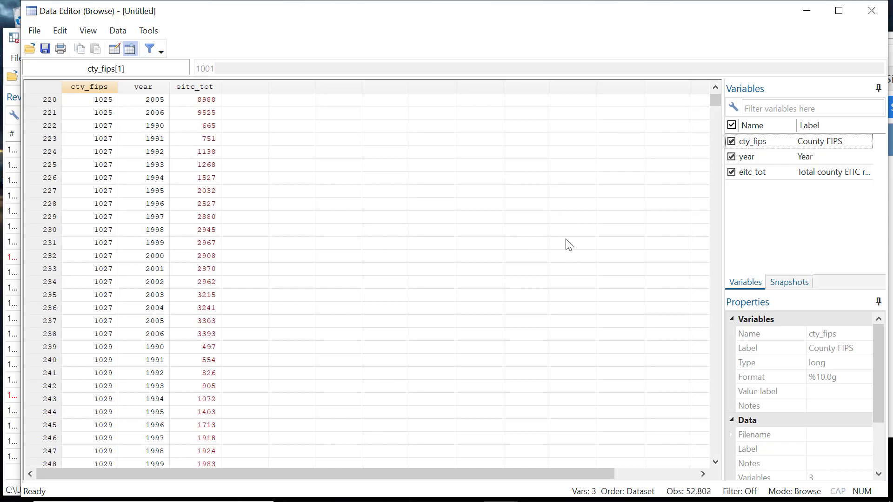
pyautogui.scroll(-20, 569, 245)
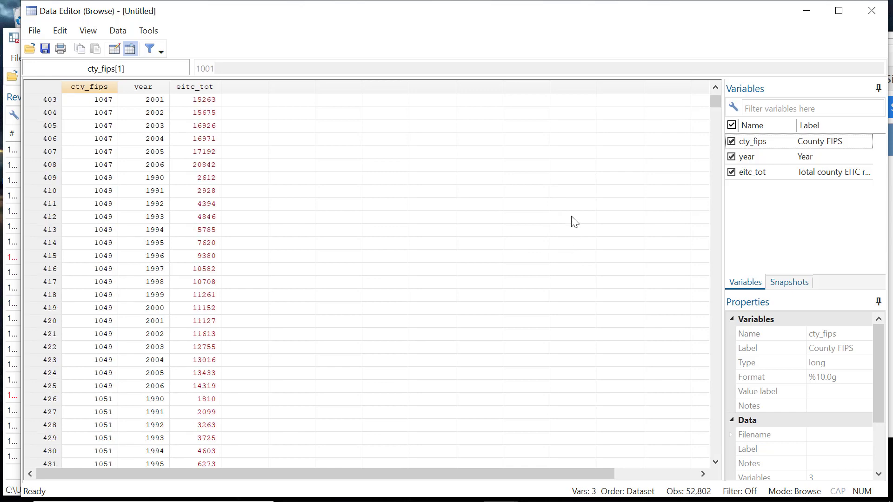
pyautogui.scroll(-20, 573, 221)
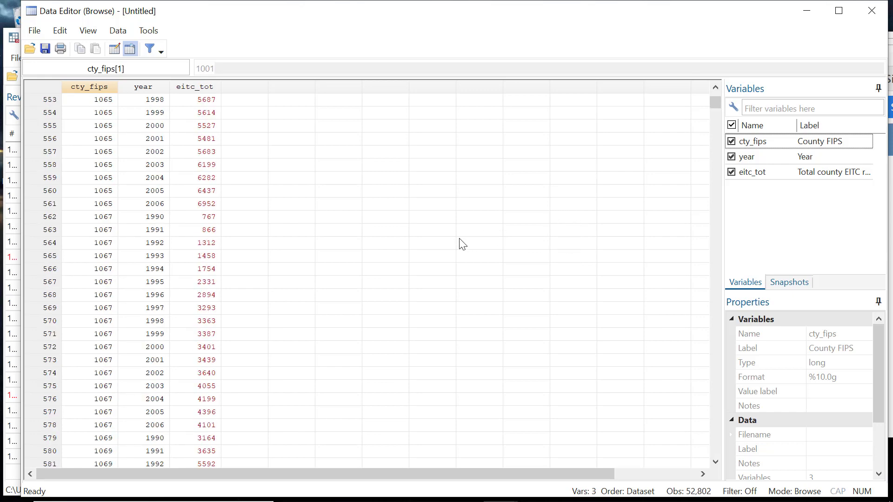
pyautogui.scroll(-20, 462, 242)
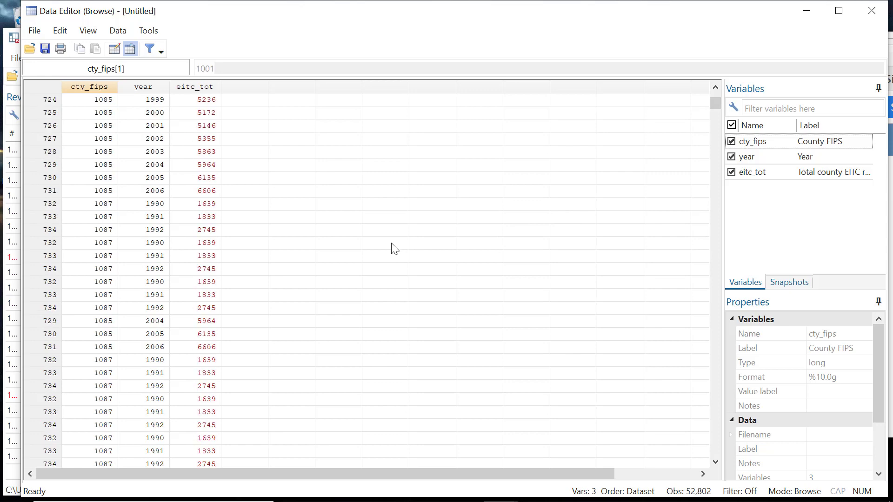
pyautogui.scroll(-20, 394, 248)
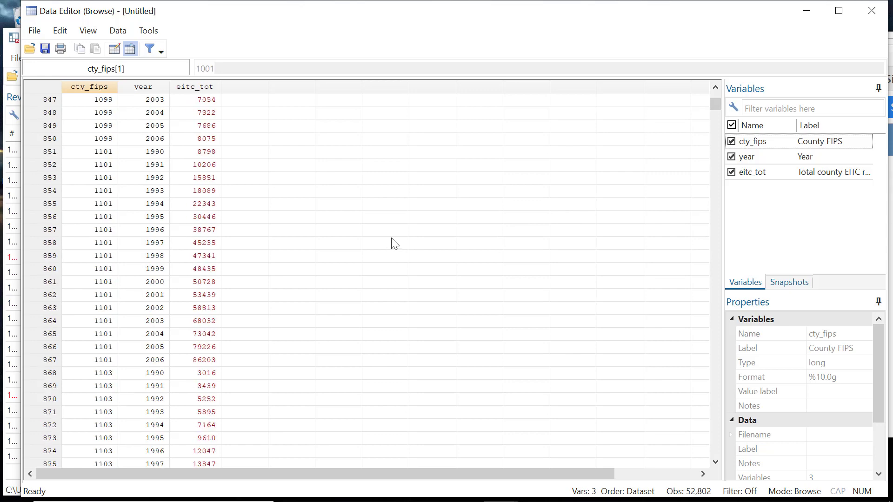
pyautogui.scroll(-20, 395, 245)
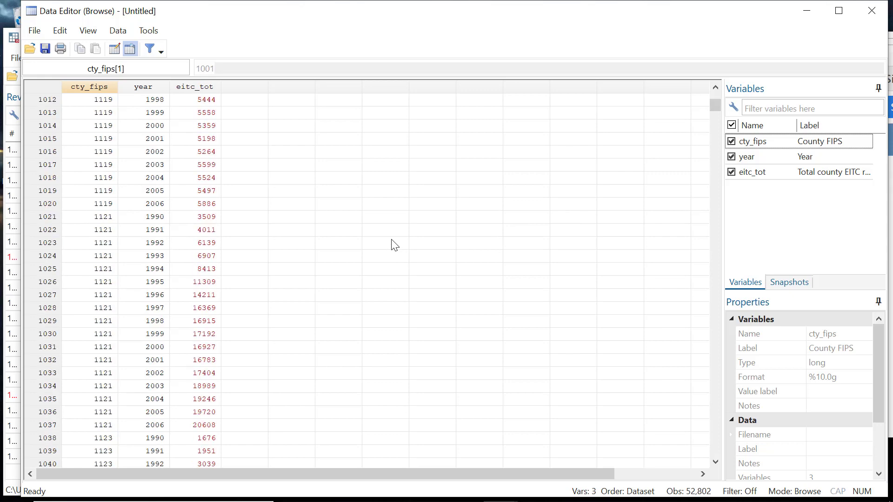
pyautogui.scroll(-20, 394, 245)
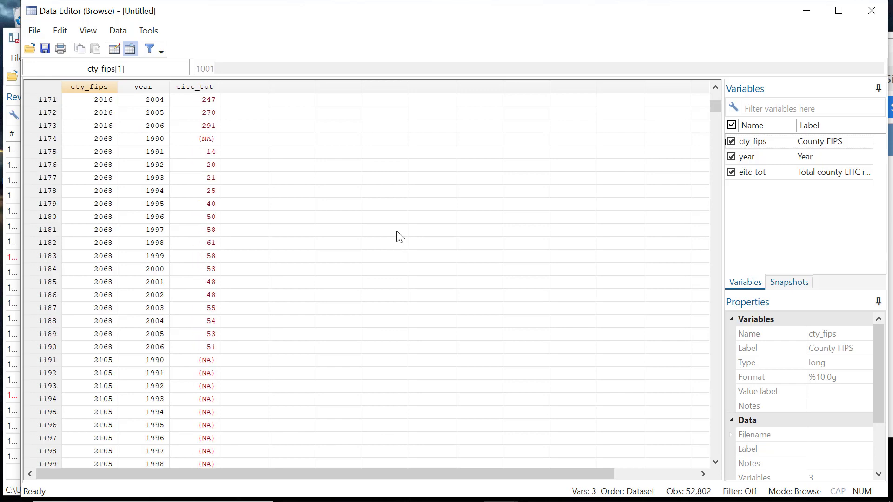
pyautogui.scroll(-20, 398, 236)
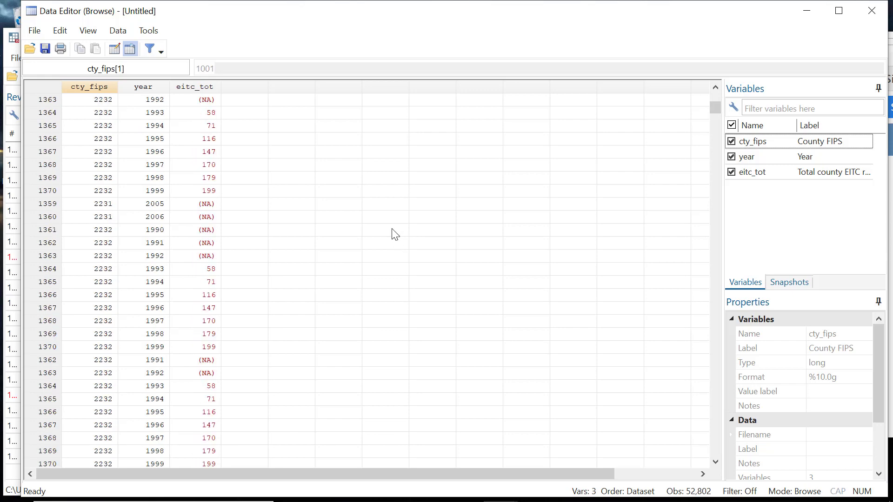
pyautogui.scroll(-20, 392, 230)
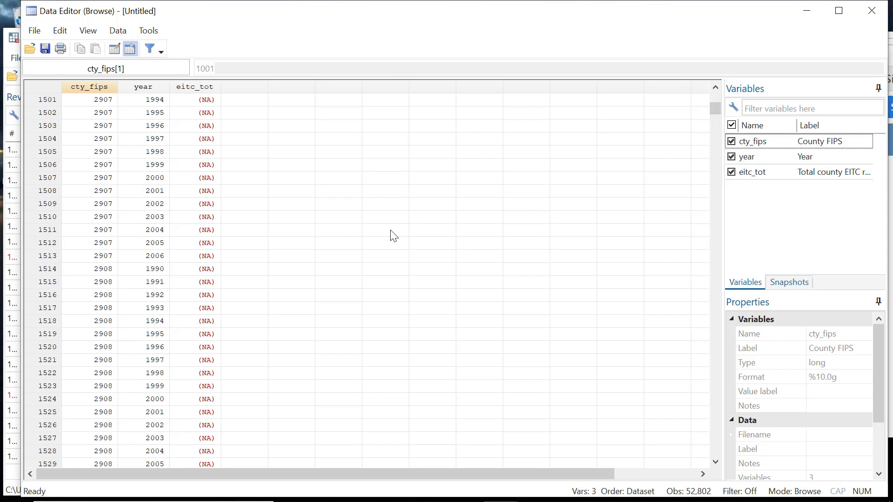
pyautogui.scroll(-6, 393, 235)
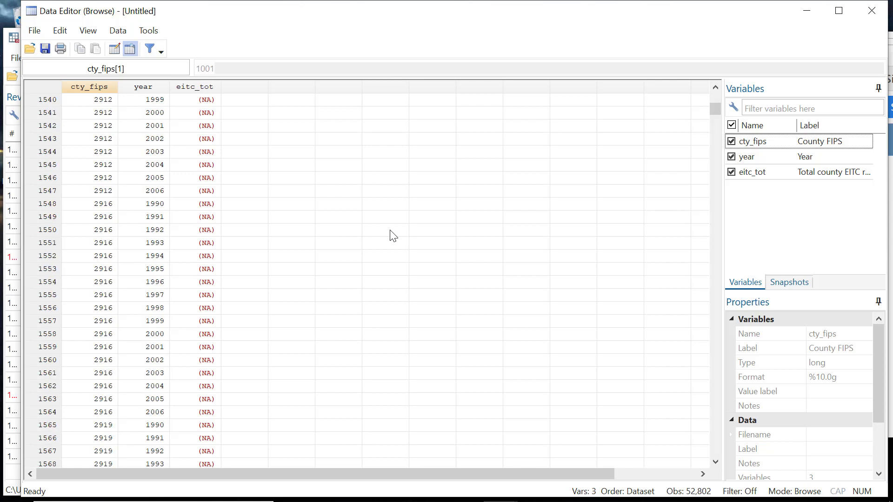
pyautogui.scroll(-7, 393, 236)
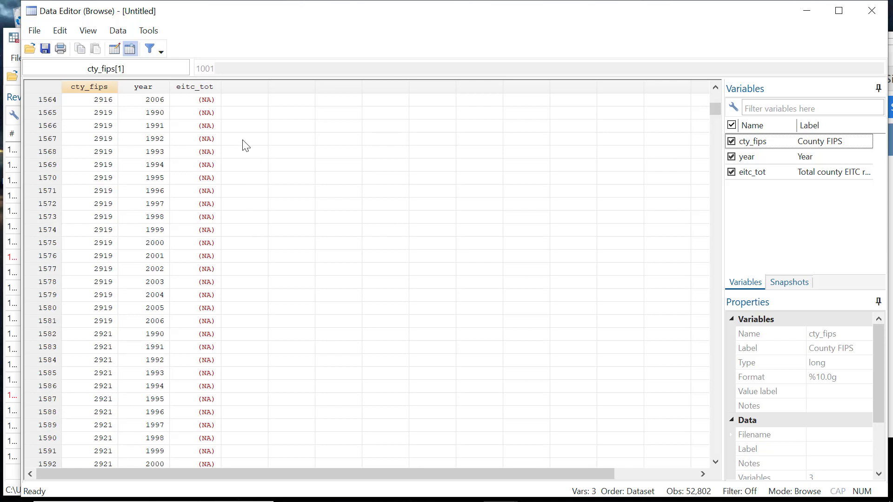
# Check which cty_fips codes and years the nonnumeric eitc_tot entries belong to, and minimize the data browser
pyautogui.scroll(3, 234, 161)
pyautogui.scroll(15, 234, 161)
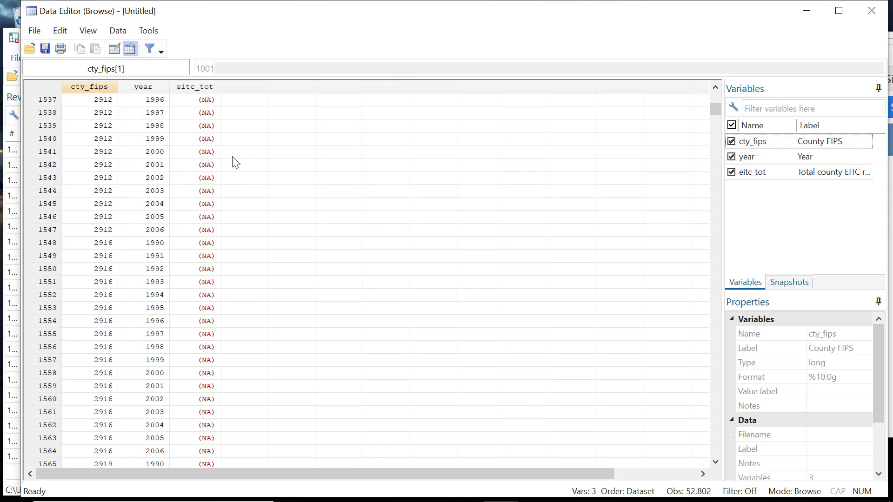
pyautogui.scroll(20, 184, 166)
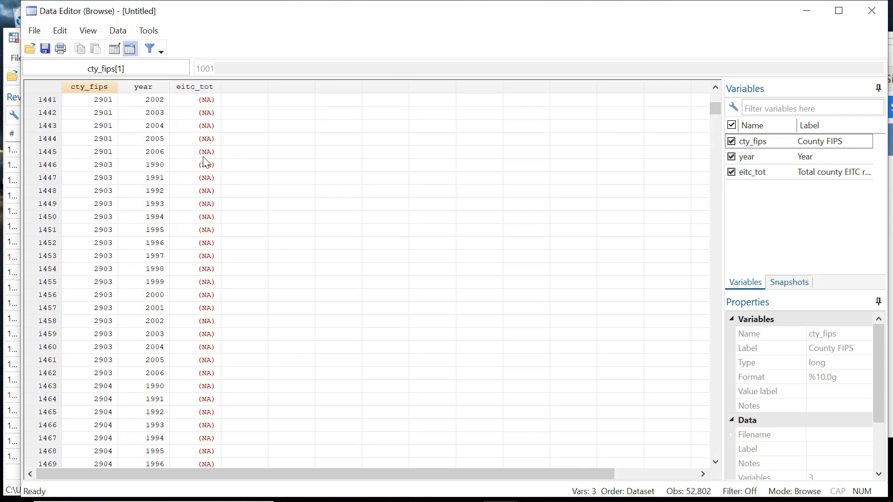
pyautogui.scroll(6, 204, 200)
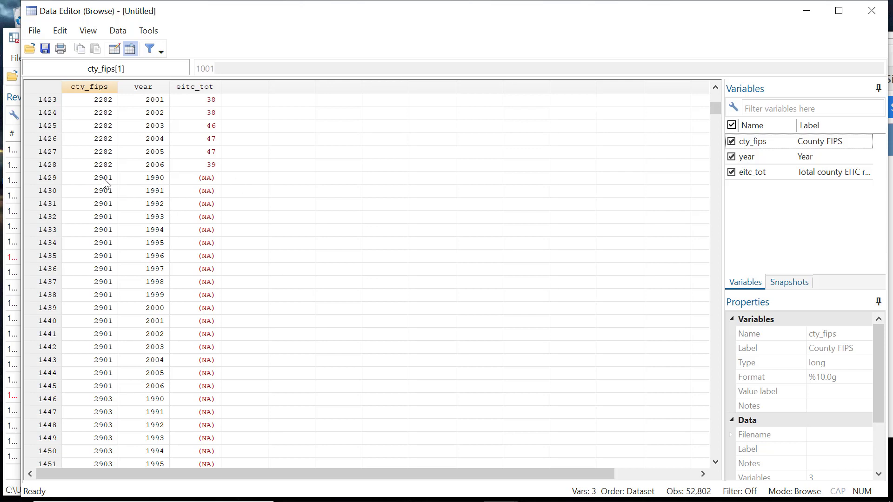
pyautogui.scroll(-10, 123, 395)
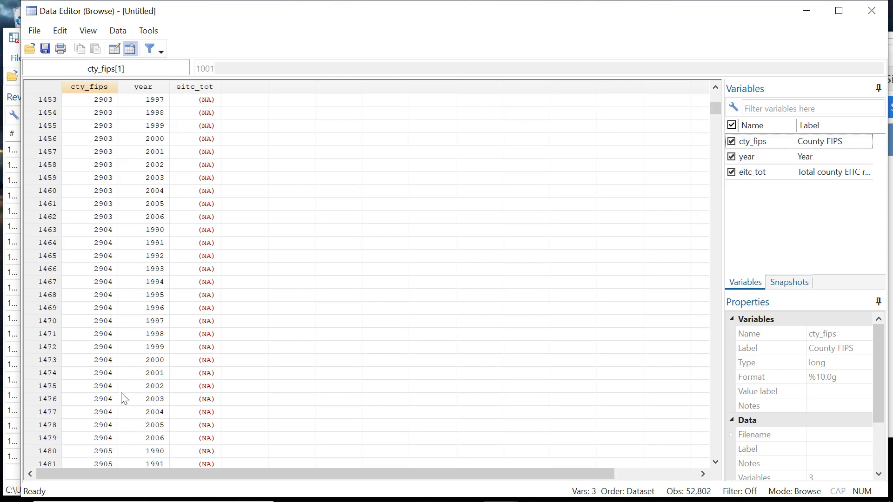
pyautogui.scroll(-20, 123, 399)
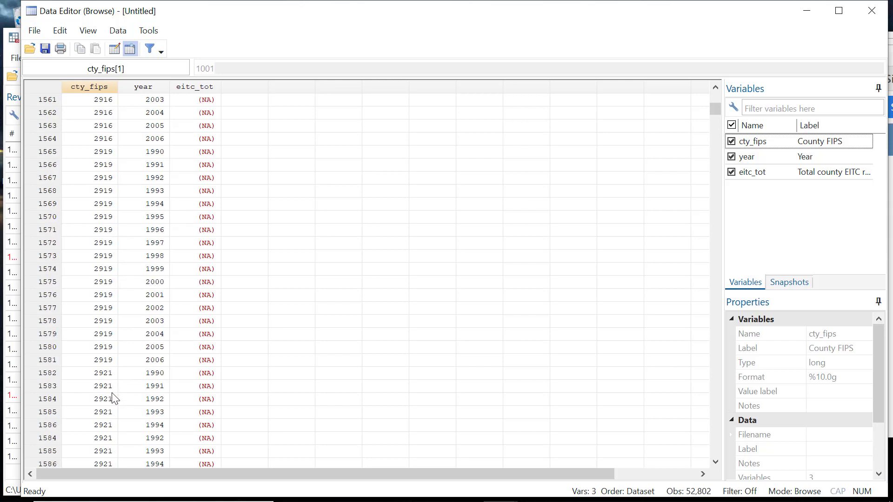
pyautogui.scroll(-20, 114, 397)
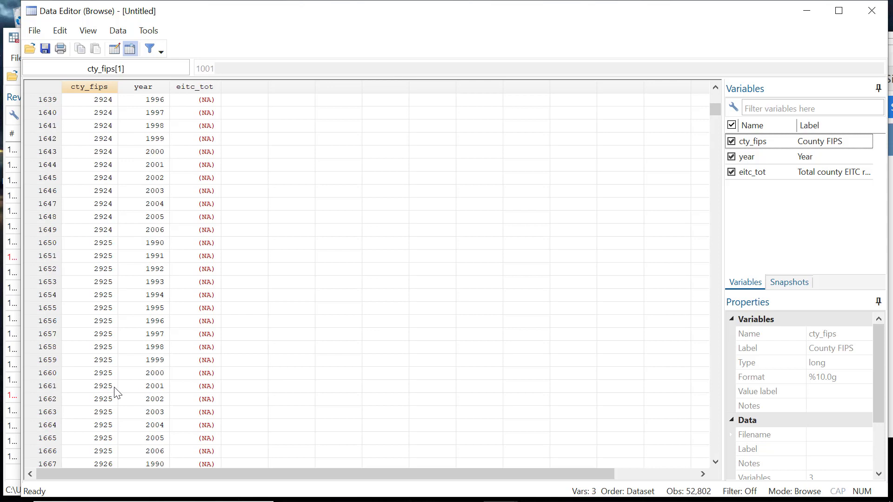
pyautogui.scroll(-20, 116, 393)
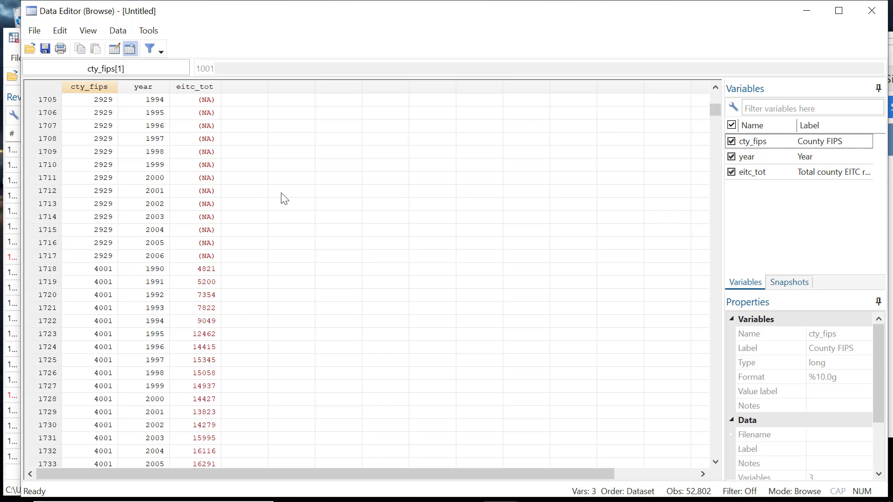
pyautogui.click(806, 10)
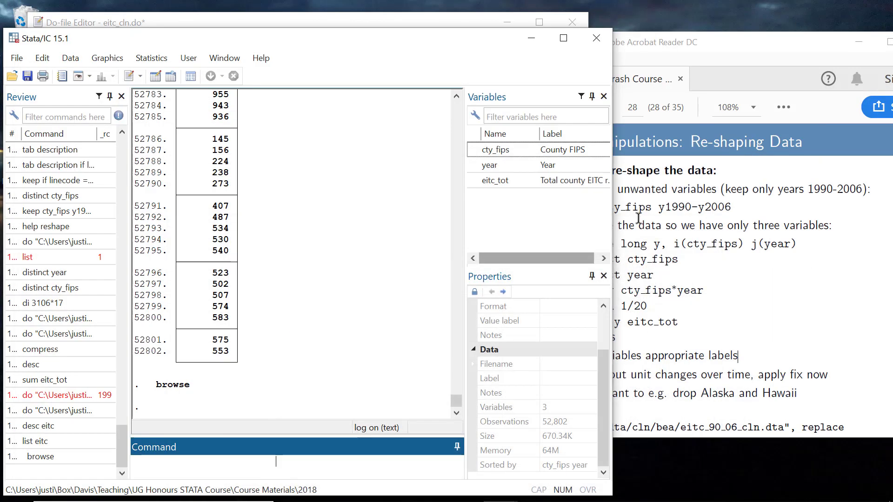
# Review the slide's points on dropping Alaska and Hawaii and on fixing unit changes over time in the Acrobat PDF
pyautogui.click(740, 319)
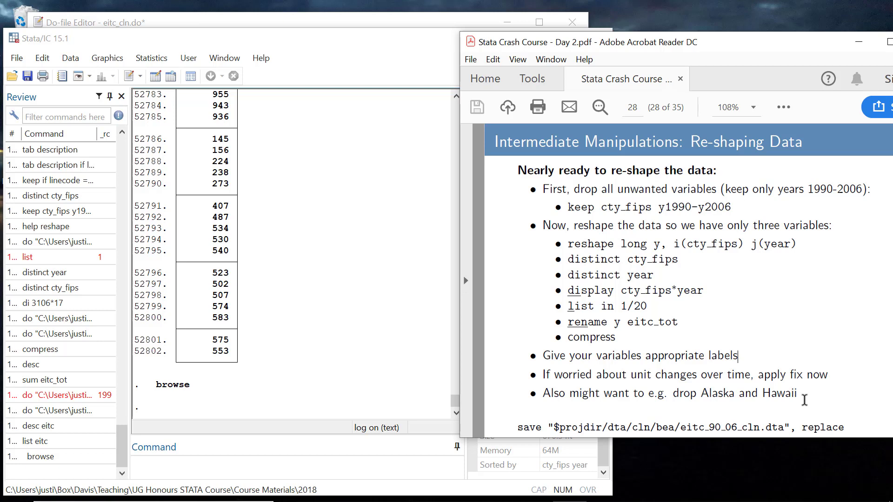
pyautogui.moveTo(798, 394); pyautogui.dragTo(673, 394)
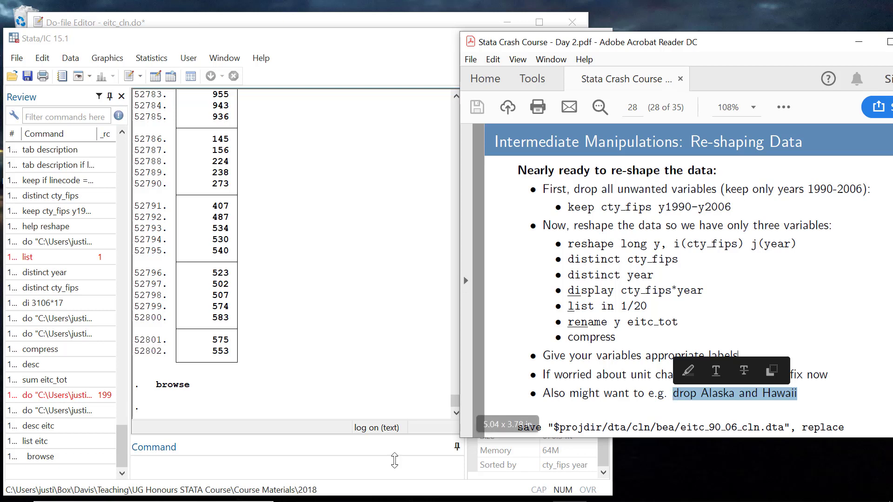
pyautogui.click(366, 461)
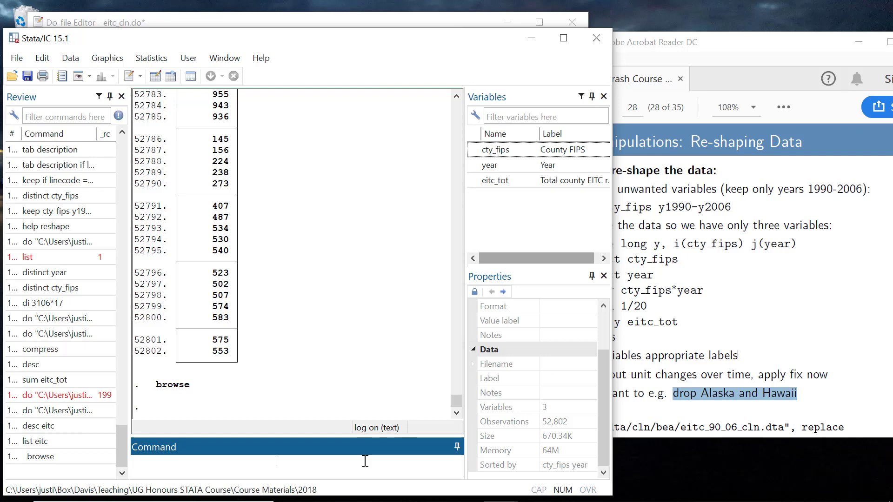
pyautogui.click(757, 345)
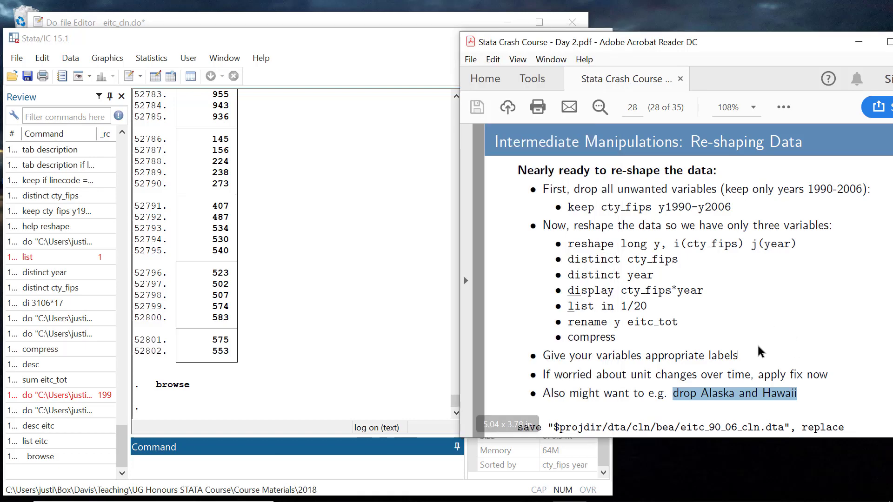
pyautogui.moveTo(554, 375); pyautogui.dragTo(817, 376)
pyautogui.click(723, 378)
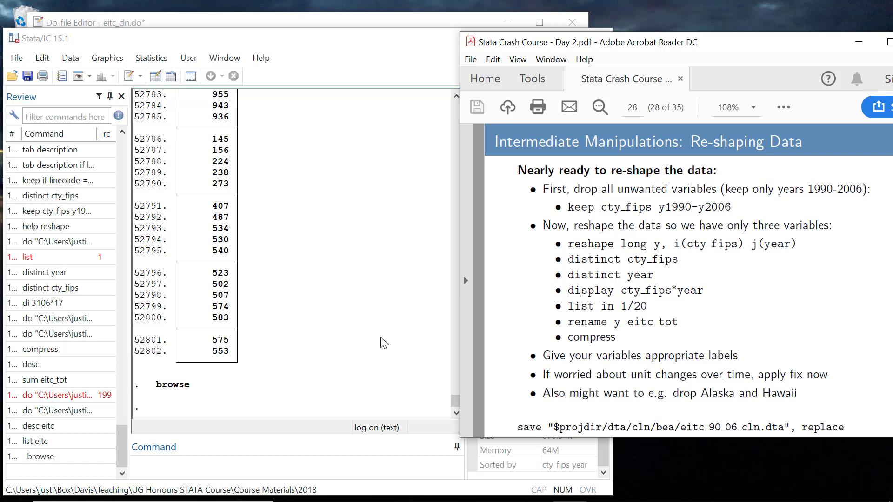
# Switch to the Stata Do-file Editor and add the comment "* Drop Alaska and Hawaii" after the rename y section of eitc_cln.do
pyautogui.click(319, 173)
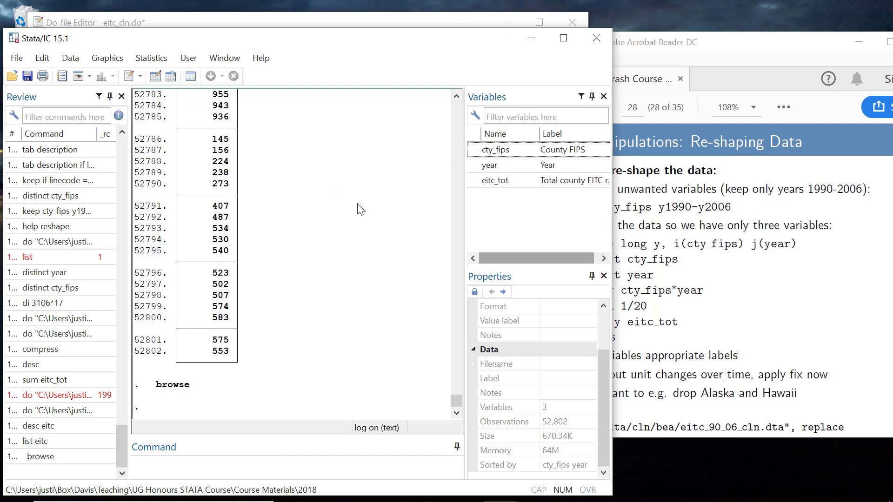
pyautogui.moveTo(354, 500)
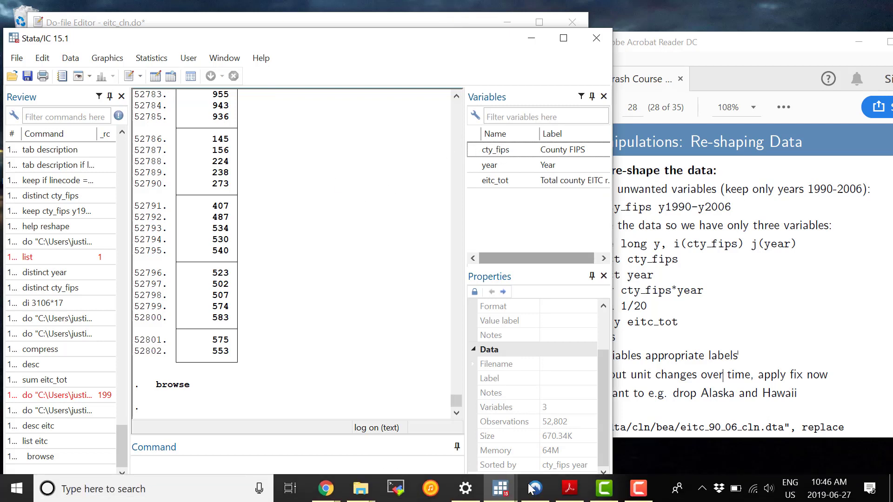
pyautogui.moveTo(517, 496)
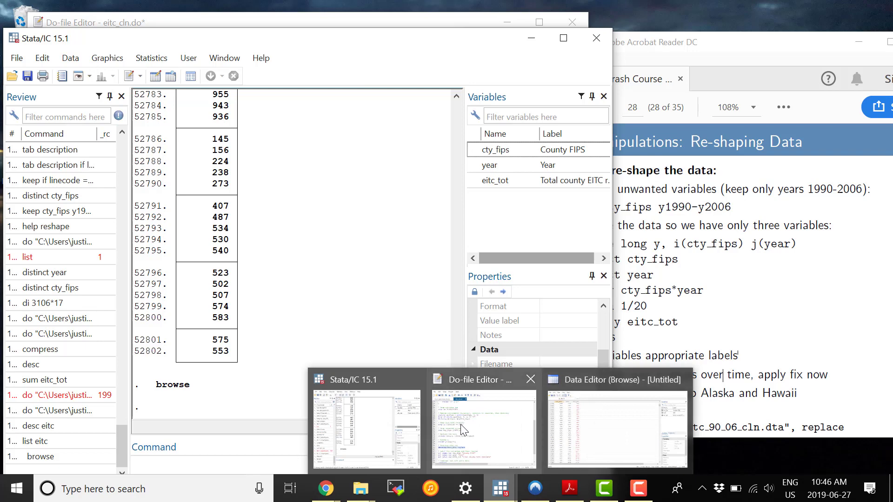
pyautogui.click(479, 418)
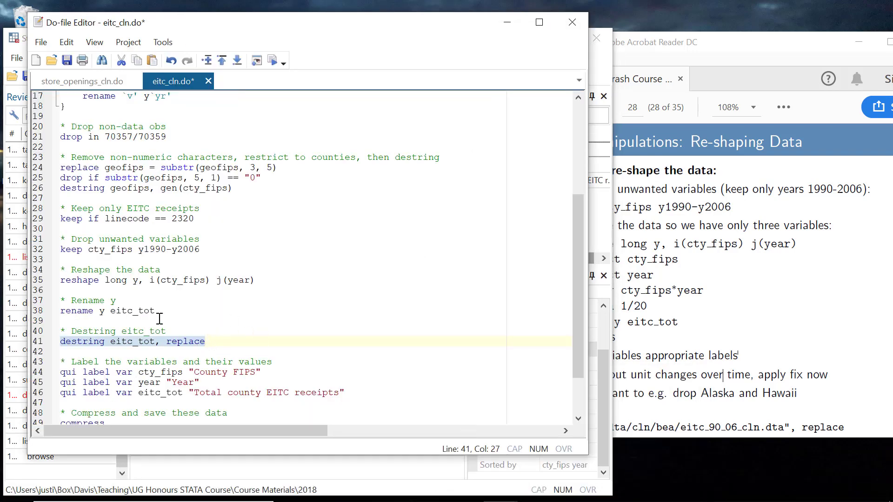
pyautogui.click(205, 305)
pyautogui.click(182, 312)
pyautogui.press('Return')
pyautogui.press('Return')
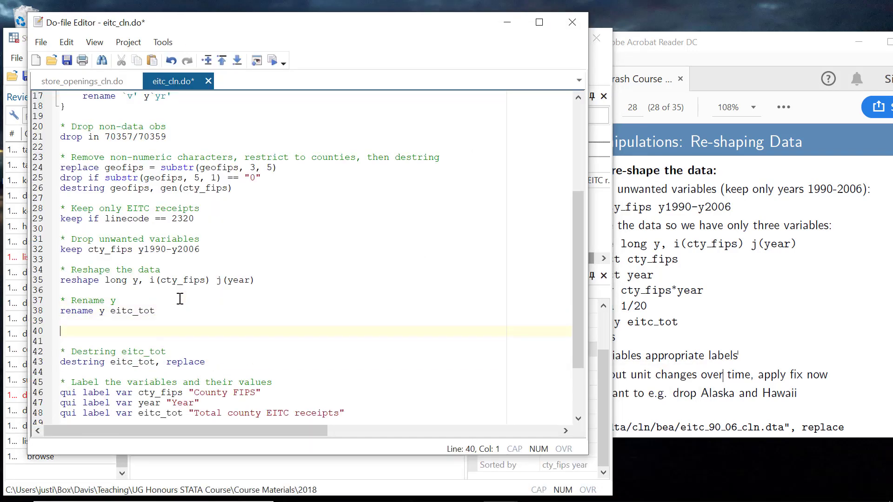
pyautogui.write('* Drop Alaska and H')
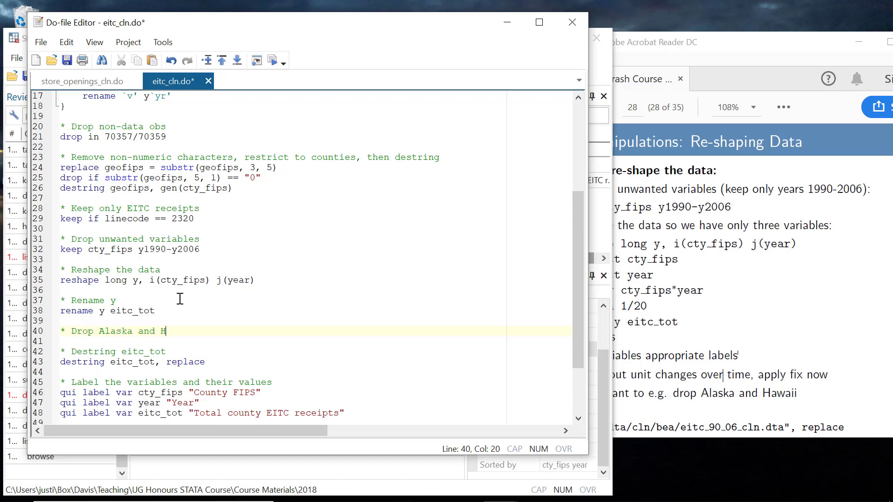
pyautogui.write('awaii')
pyautogui.press('Return')
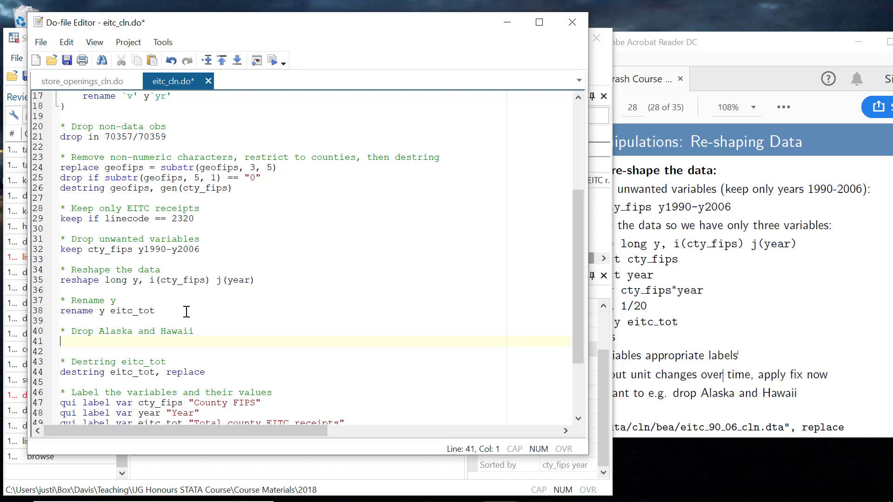
# Start the line "drop if inlist(cty_fips/1000" under the Alaska and Hawaii comment
pyautogui.write('drop')
pyautogui.write(' if')
pyautogui.write(' i')
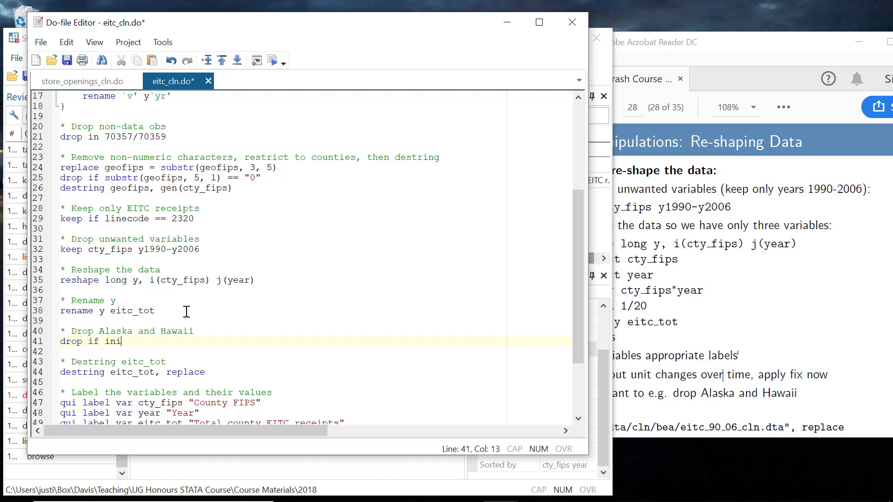
pyautogui.write('nlist(cty_fips/1000')
# Complete the Alaska and Hawaii condition so the line reads "drop if inlist(floor(cty_fips/1000), 2, 15)"
pyautogui.press('Left')
pyautogui.press('Left')
pyautogui.press('Left')
pyautogui.press('Left')
pyautogui.press('Left')
pyautogui.press('Left')
pyautogui.press('Left')
pyautogui.press('Left')
pyautogui.press('Left')
pyautogui.press('Left')
pyautogui.press('Left')
pyautogui.press('Left')
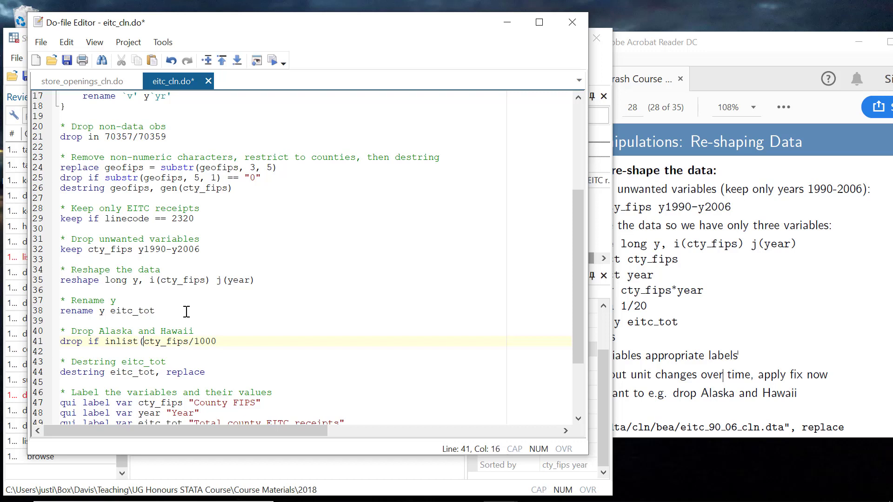
pyautogui.write('floor(')
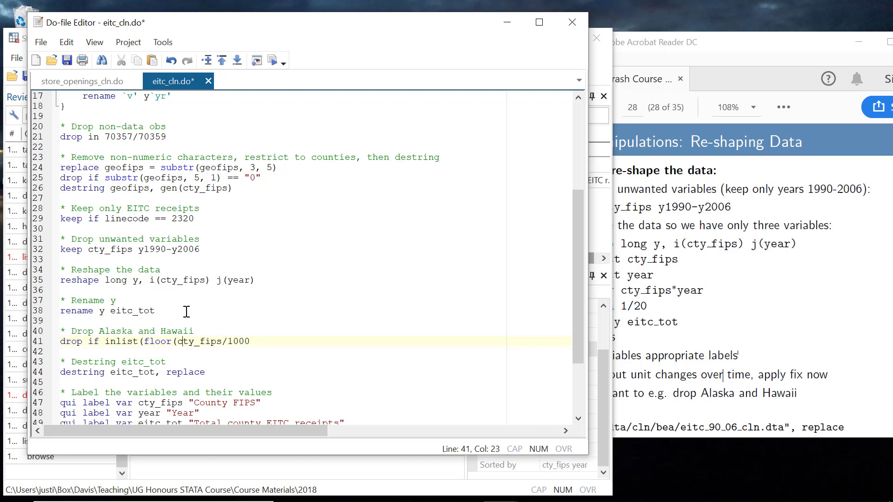
pyautogui.press('Right')
pyautogui.press('Right')
pyautogui.press('Right')
pyautogui.press('Right')
pyautogui.press('Right')
pyautogui.press('Right')
pyautogui.press('Right')
pyautogui.press('Right')
pyautogui.press('Right')
pyautogui.press('Right')
pyautogui.press('Right')
pyautogui.press('Right')
pyautogui.write(')')
pyautogui.write(', 2')
pyautogui.write(', 15')
# Run only the Alaska and Hawaii drop line and bring the main Stata window forward to view its output
pyautogui.doubleClick(234, 341)
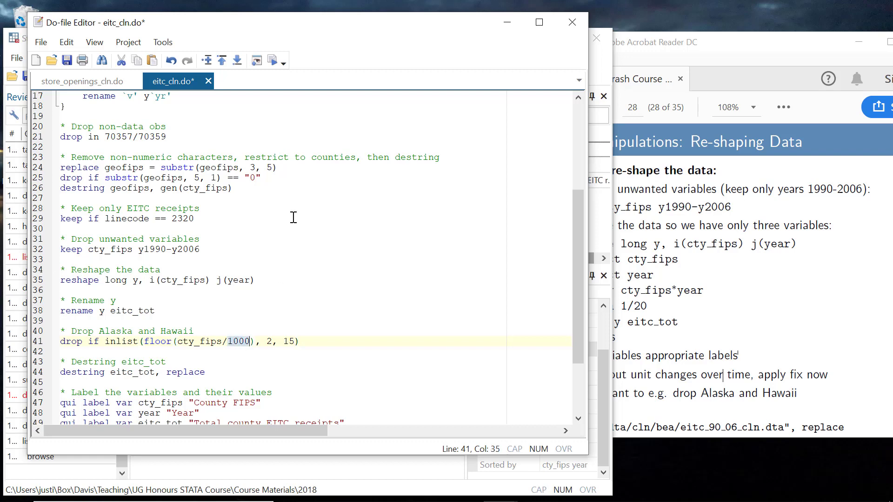
pyautogui.click(278, 63)
pyautogui.click(600, 395)
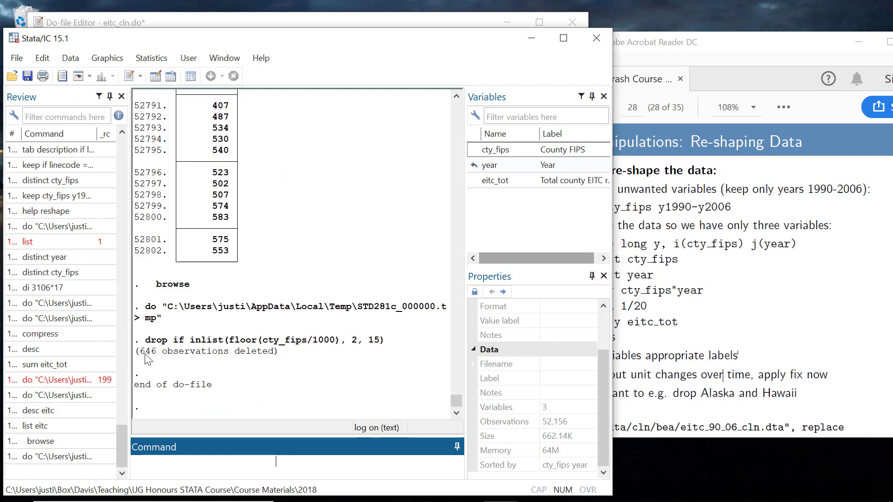
# Try running only the "destring eitc_tot, replace" line, and move the do-file window aside to view the output in the main Stata window
pyautogui.click(378, 24)
pyautogui.doubleClick(125, 373)
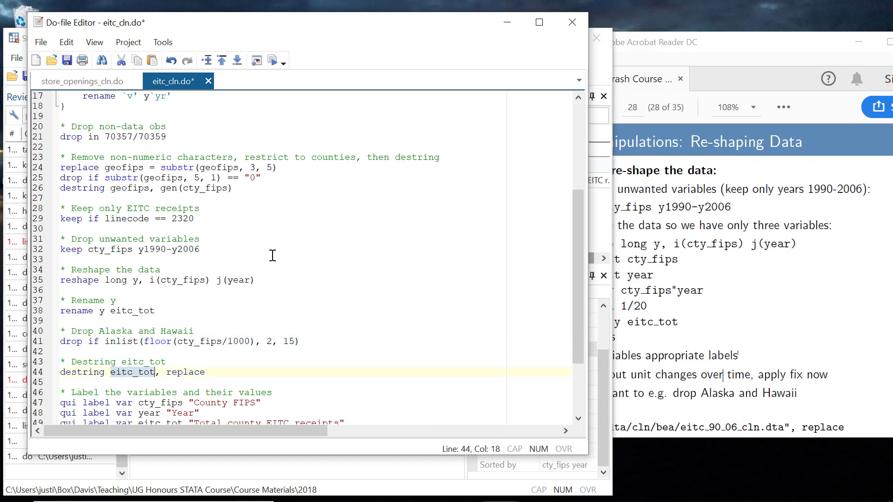
pyautogui.click(271, 61)
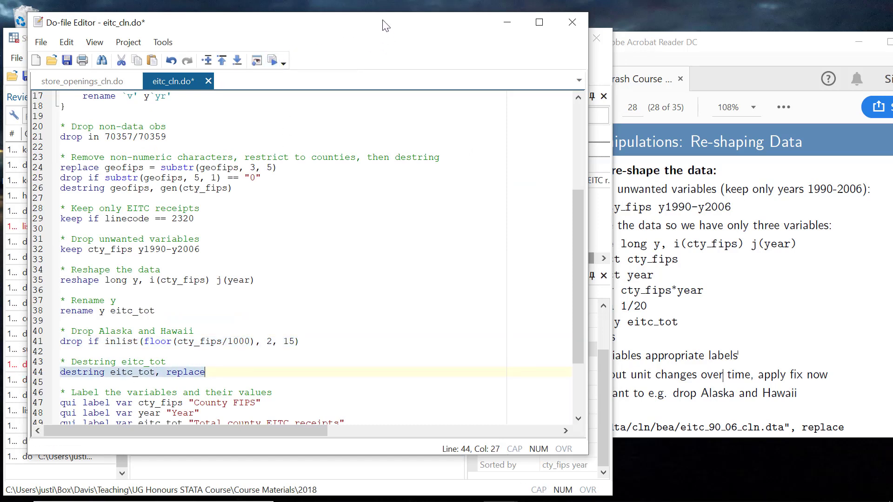
pyautogui.moveTo(386, 27); pyautogui.dragTo(380, 86)
pyautogui.click(501, 81)
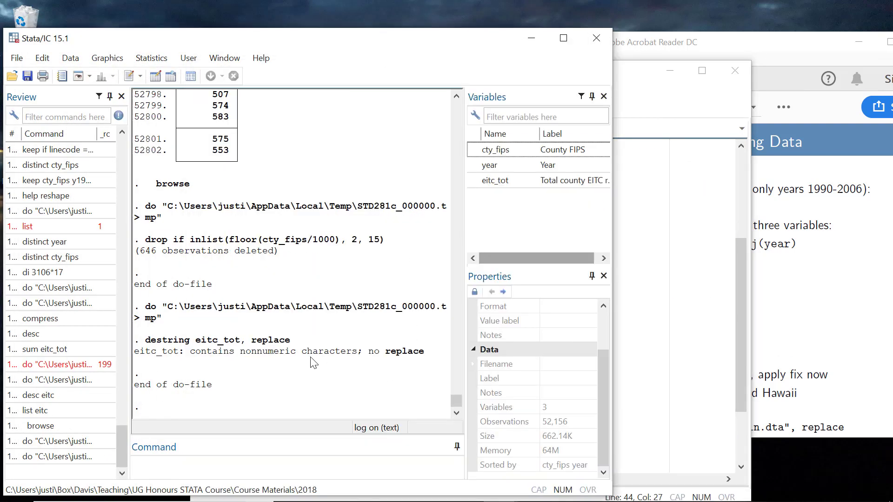
# List all observations whose eitc_tot equals "(NA)" and show the complete listing
pyautogui.click(221, 465)
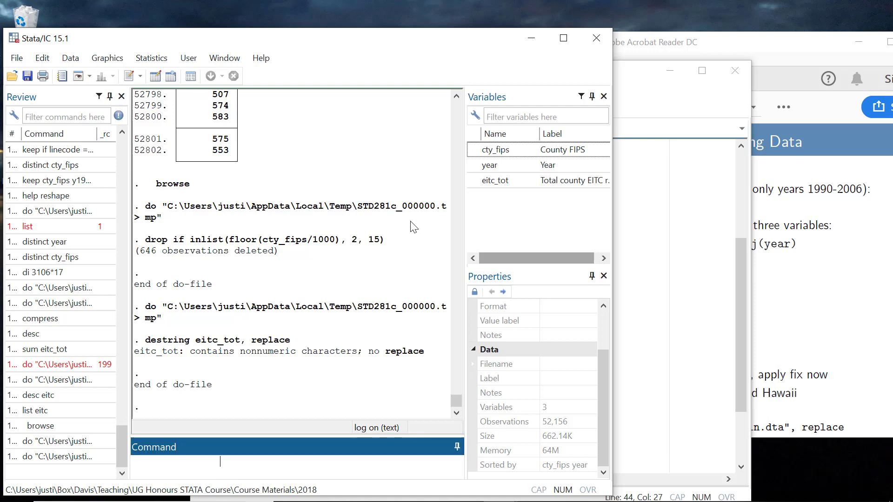
pyautogui.write('list if eitc_tot == "(NA')
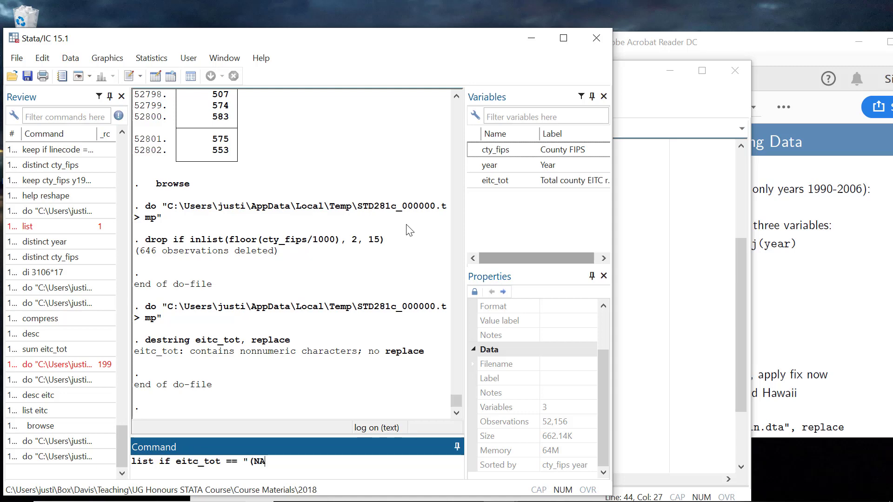
pyautogui.write(')"')
pyautogui.press('Return')
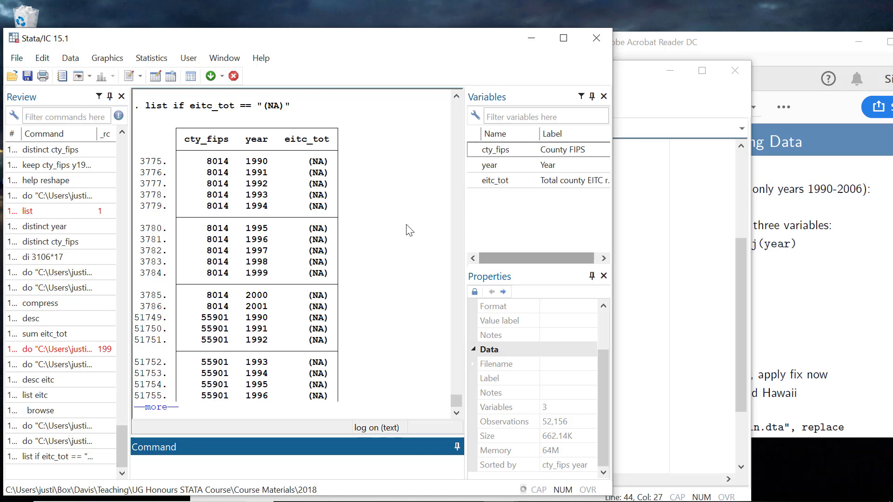
pyautogui.press('space')
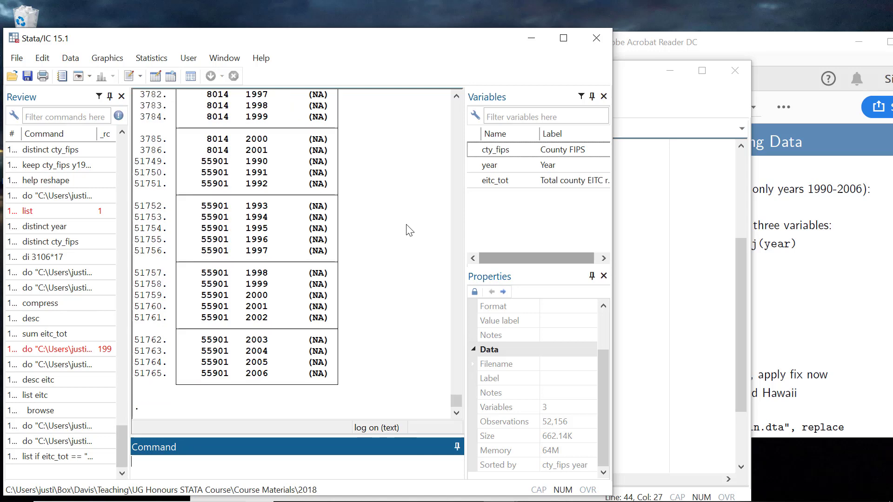
# Examine which cty_fips codes and years have (NA) values of eitc_tot in the listing
pyautogui.scroll(5, 381, 239)
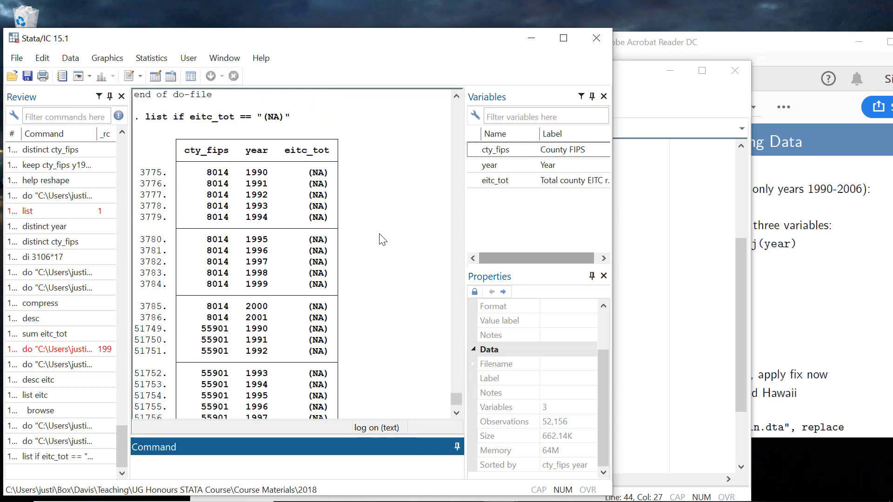
pyautogui.scroll(-5, 382, 239)
pyautogui.scroll(3, 381, 239)
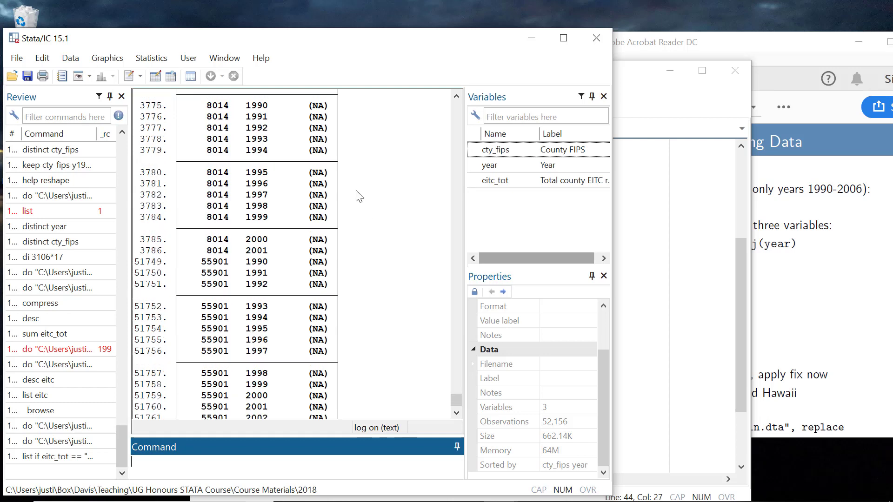
pyautogui.scroll(1, 228, 139)
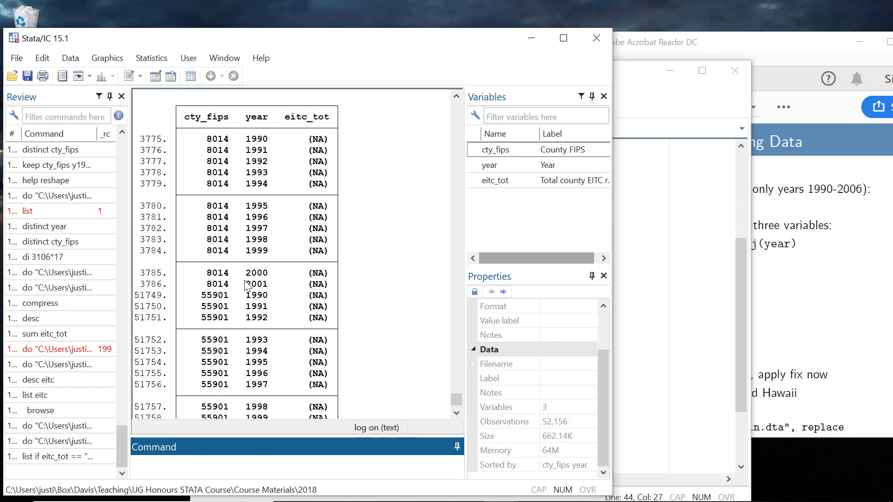
pyautogui.scroll(-4, 245, 285)
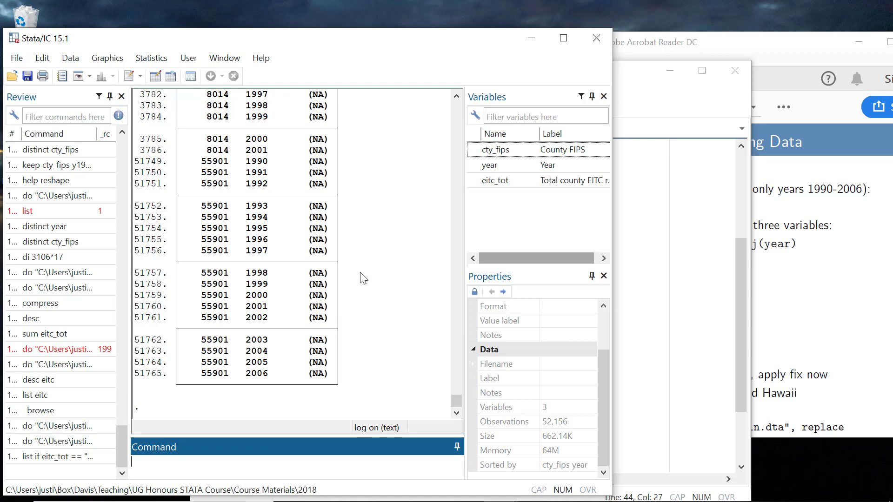
pyautogui.scroll(6, 364, 278)
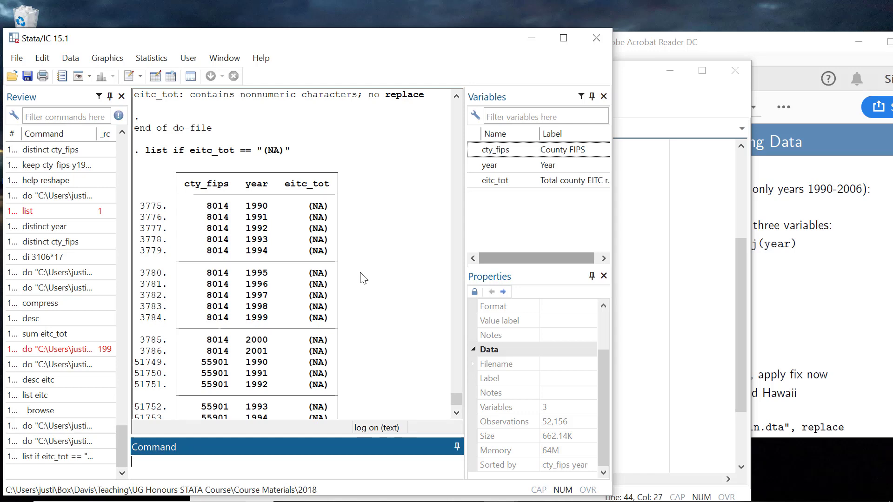
pyautogui.scroll(-1, 233, 307)
pyautogui.scroll(-5, 233, 308)
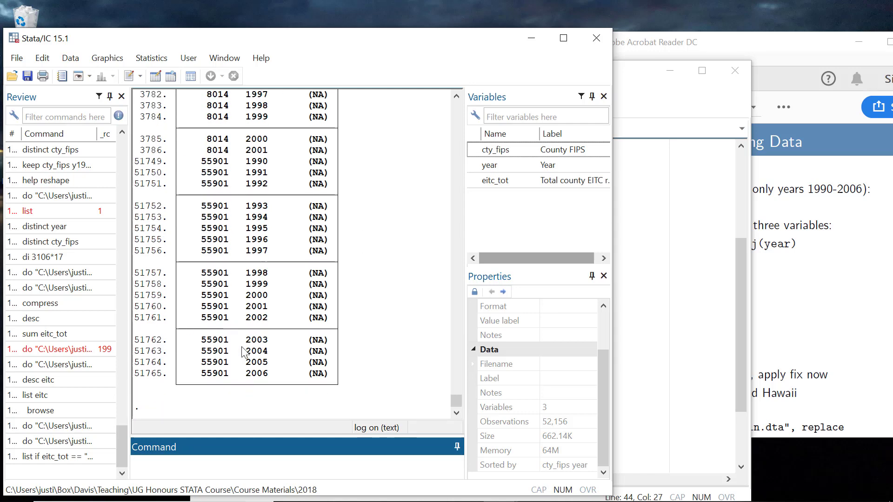
pyautogui.scroll(3, 368, 214)
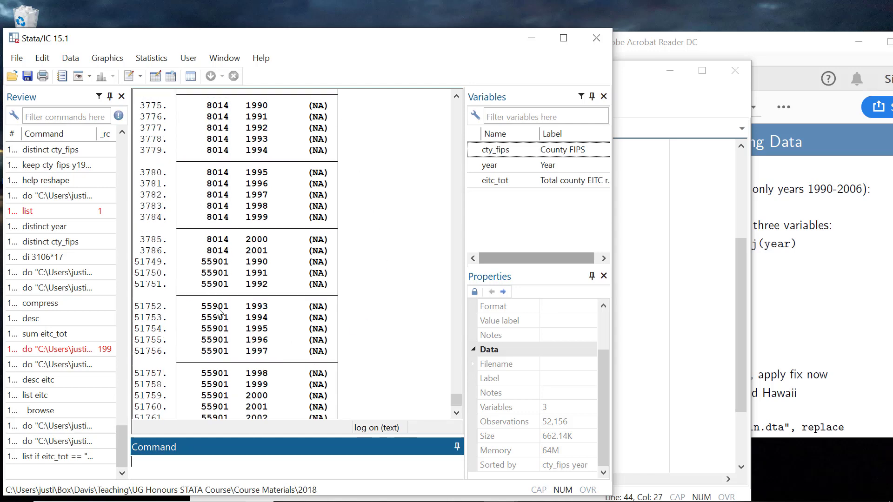
pyautogui.scroll(-3, 218, 312)
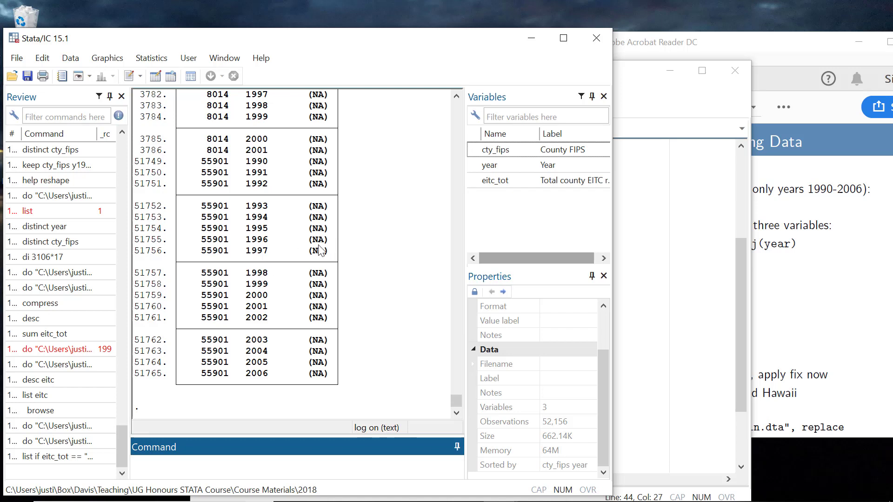
pyautogui.scroll(5, 381, 232)
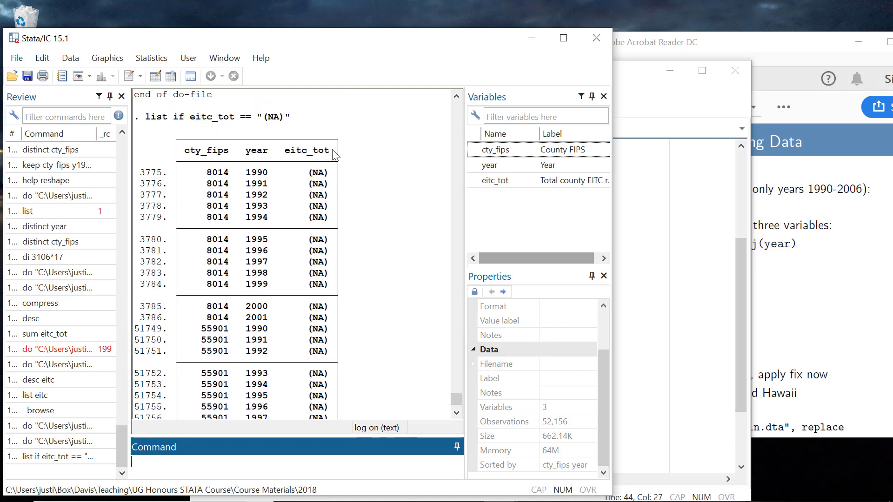
pyautogui.scroll(-5, 339, 375)
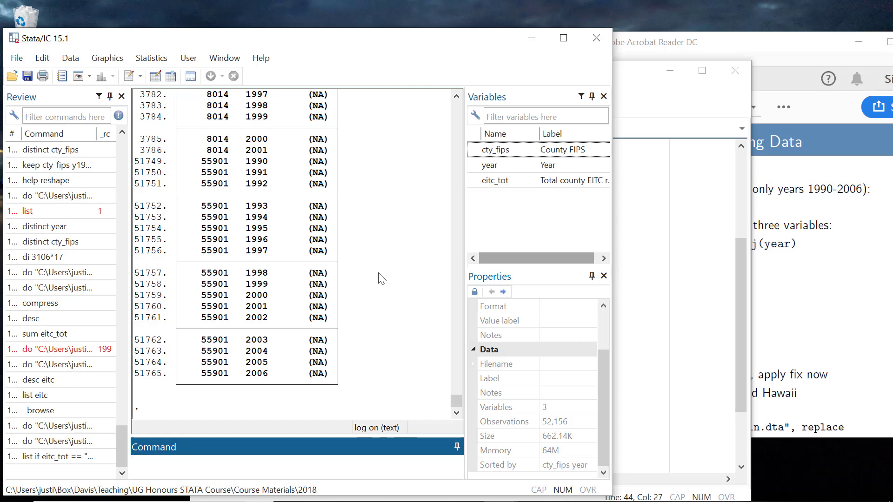
# Return to eitc_cln.do and add the comment "* Recode (NA) as missings" below the Alaska and Hawaii drop line
pyautogui.click(713, 110)
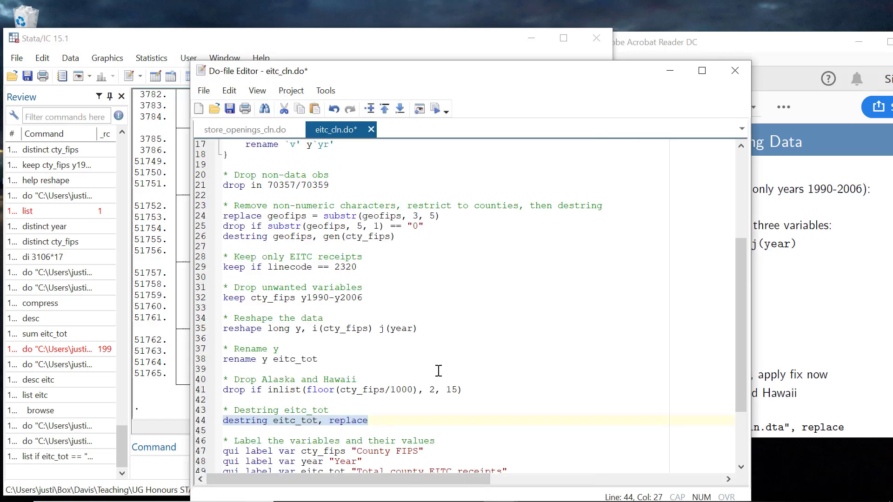
pyautogui.click(493, 392)
pyautogui.press('Return')
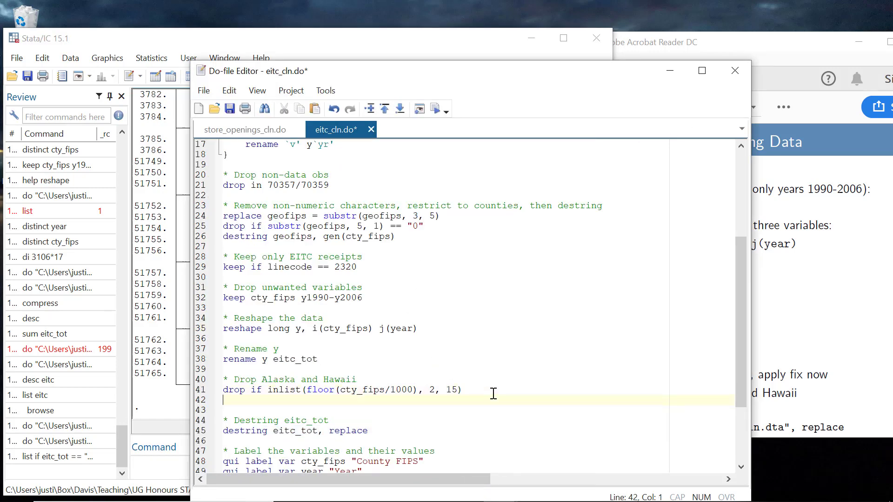
pyautogui.press('Return')
pyautogui.write('* Recode ')
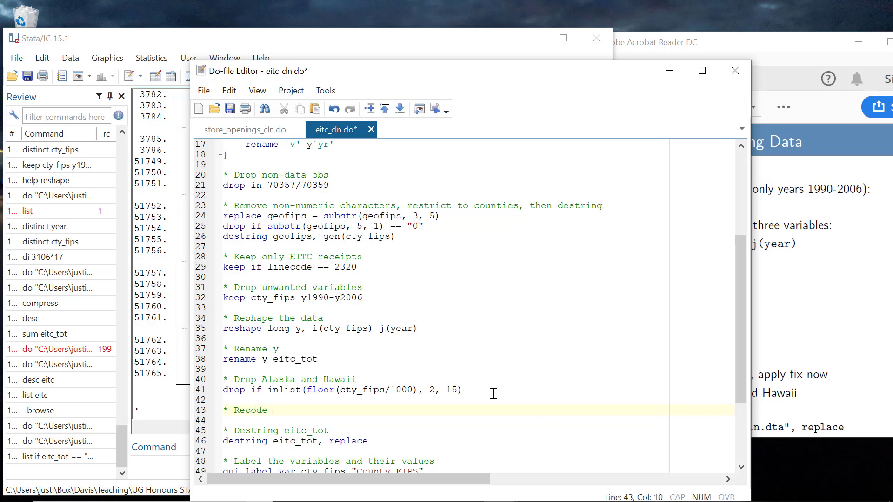
pyautogui.write('(NA) as missings')
pyautogui.press('Return')
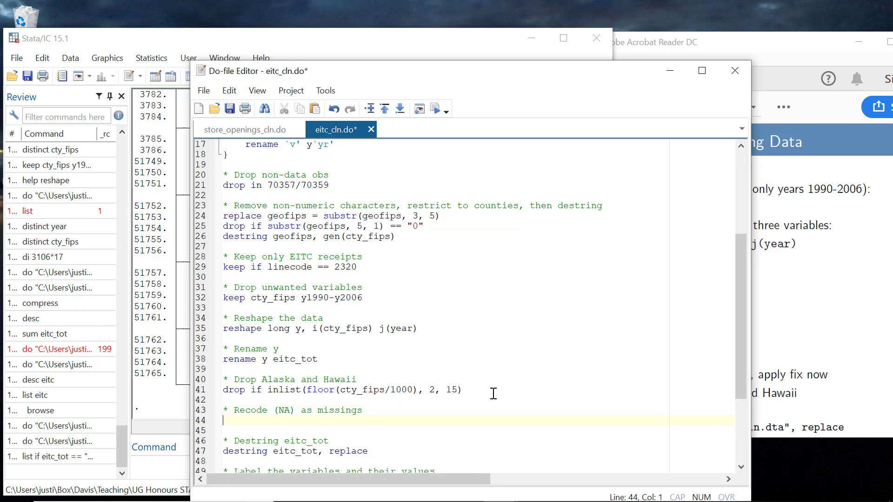
# Write the line replace eitc_tot = . if eitc_tot == "(NA)" under the recode comment and try running it
pyautogui.write('replace eitc_tot')
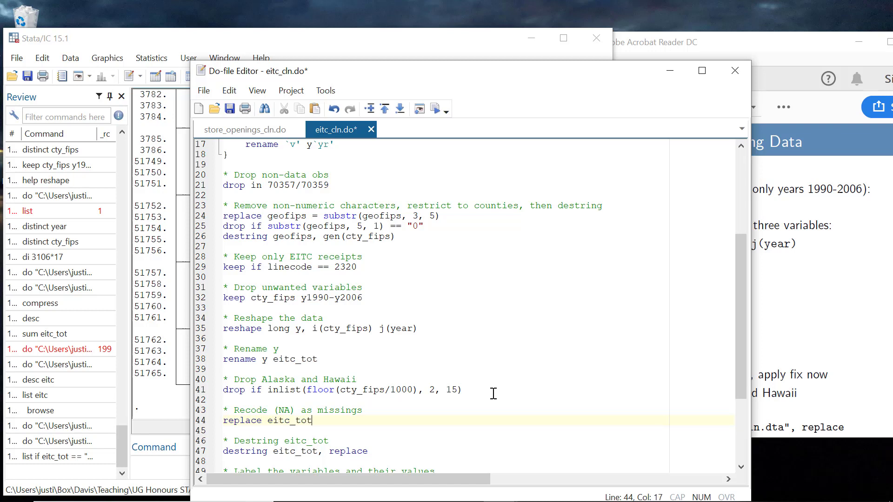
pyautogui.write(' = . if eit')
pyautogui.press('BackSpace')
pyautogui.press('BackSpace')
pyautogui.write('itc_tot == "(NA)"')
pyautogui.hotkey('shift', 'Left')
pyautogui.hotkey('shift', 'Left')
pyautogui.hotkey('shift', 'Left')
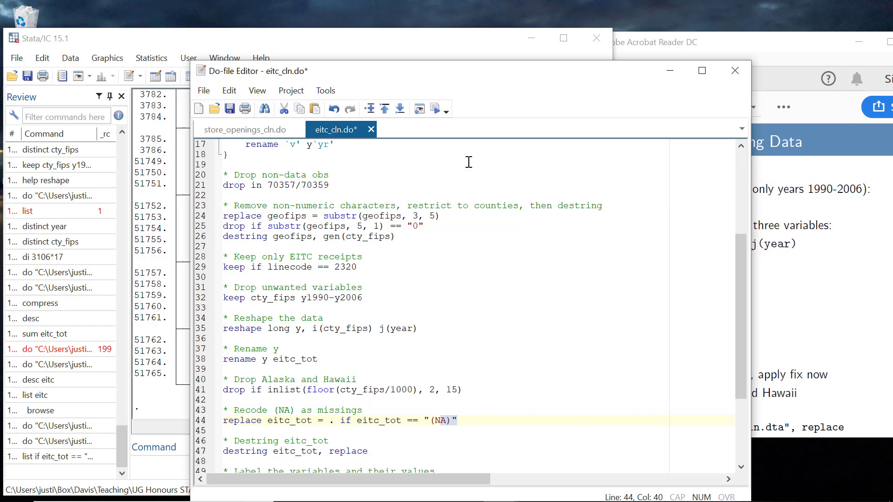
pyautogui.click(439, 110)
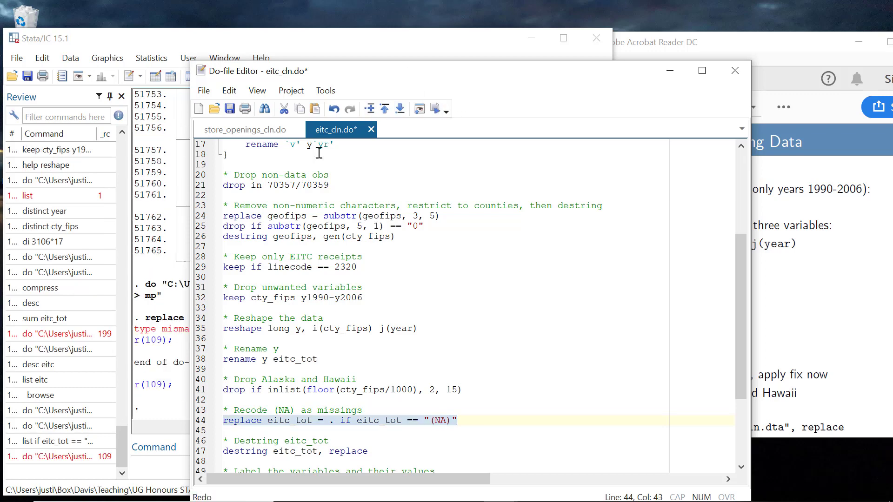
# Change the replacement value to the string "." in the (NA) recode line, run that line, and save the do-file
pyautogui.click(655, 396)
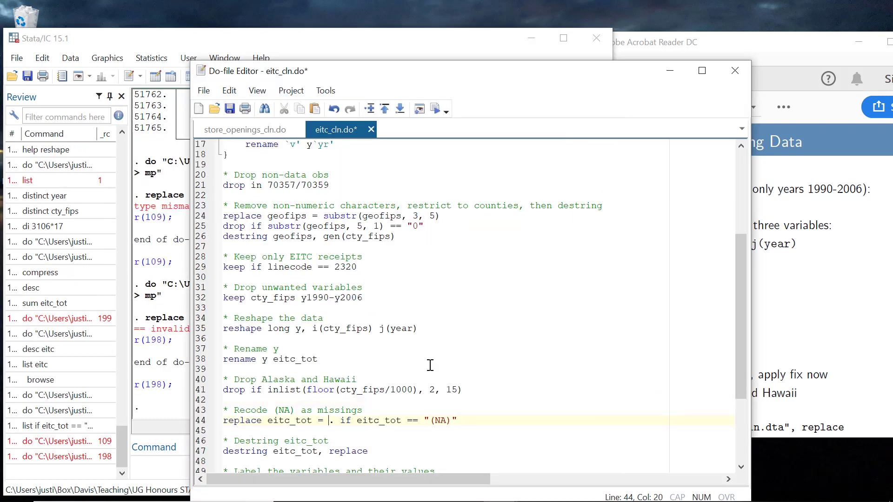
pyautogui.write('"."')
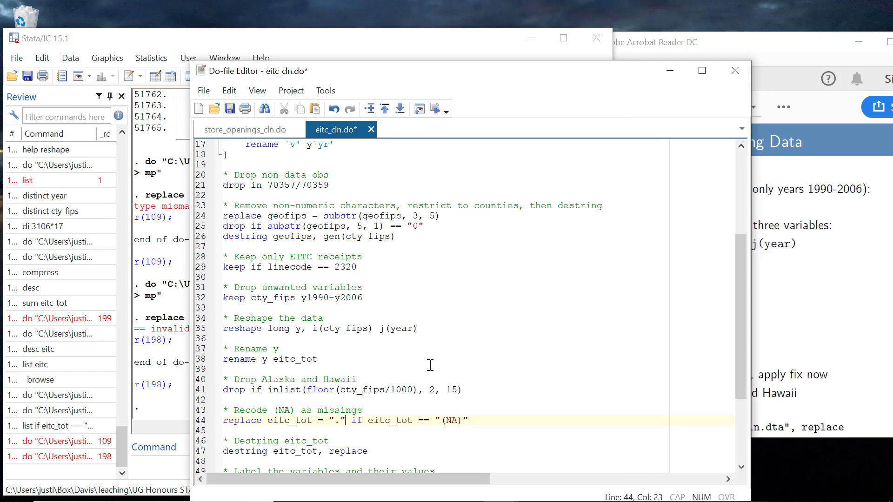
pyautogui.click(439, 110)
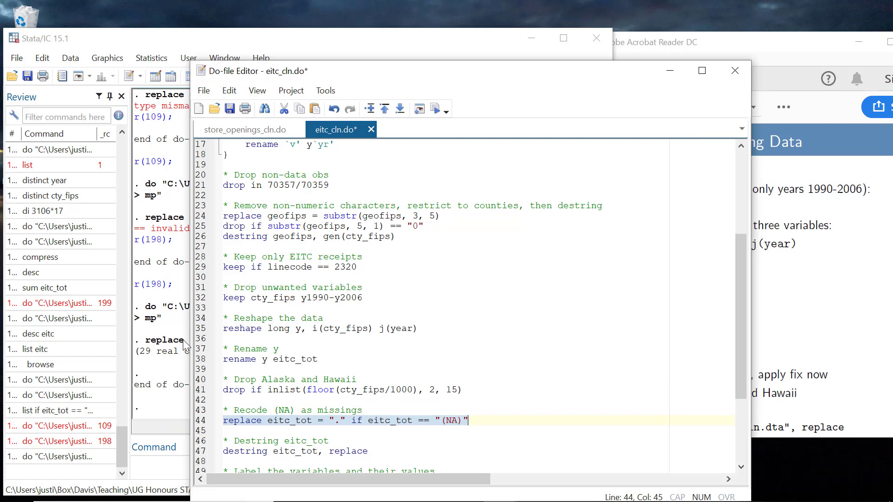
pyautogui.click(229, 108)
# Run the "destring eitc_tot, replace" line on the recoded data and view its output in the main Stata window
pyautogui.scroll(-2, 484, 383)
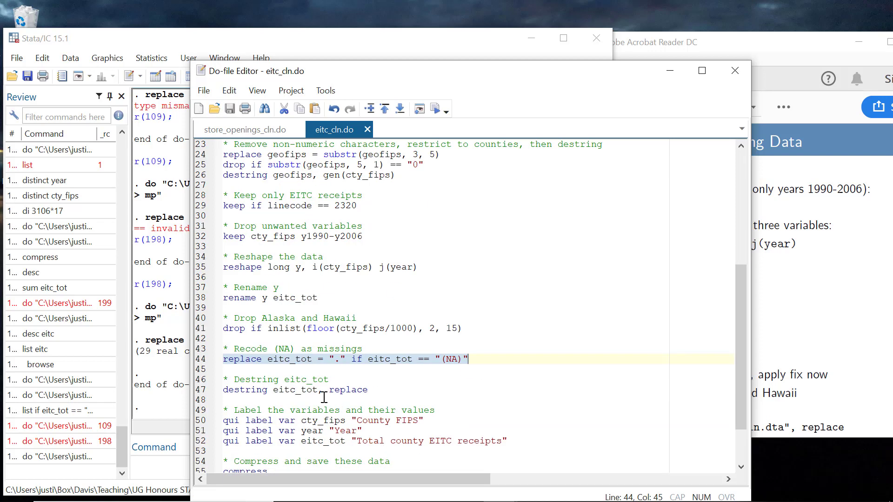
pyautogui.doubleClick(258, 391)
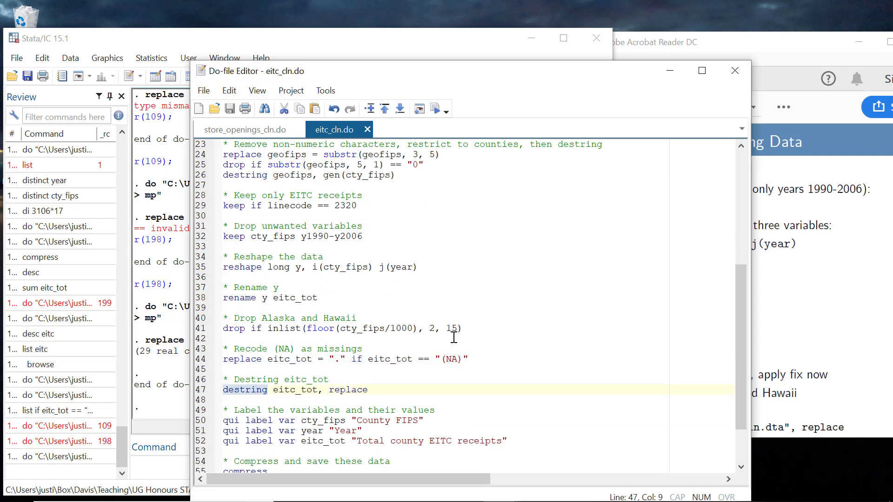
pyautogui.hotkey('shift', 'End')
pyautogui.click(435, 109)
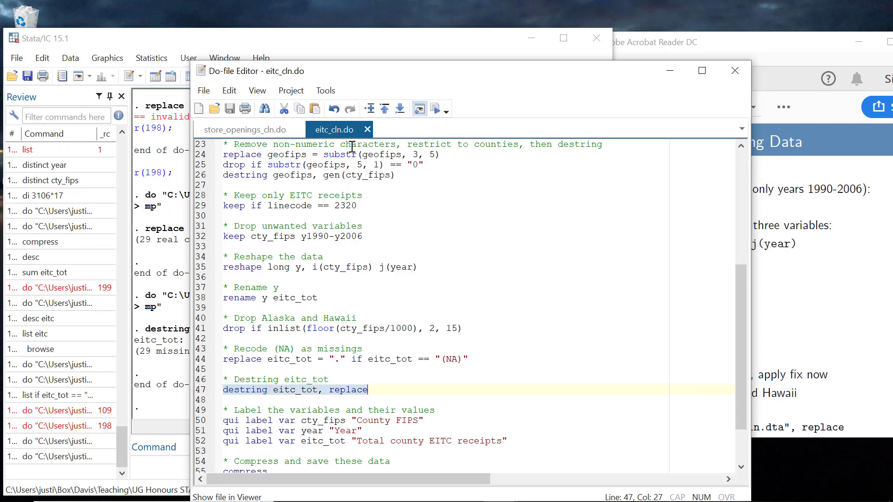
pyautogui.click(166, 372)
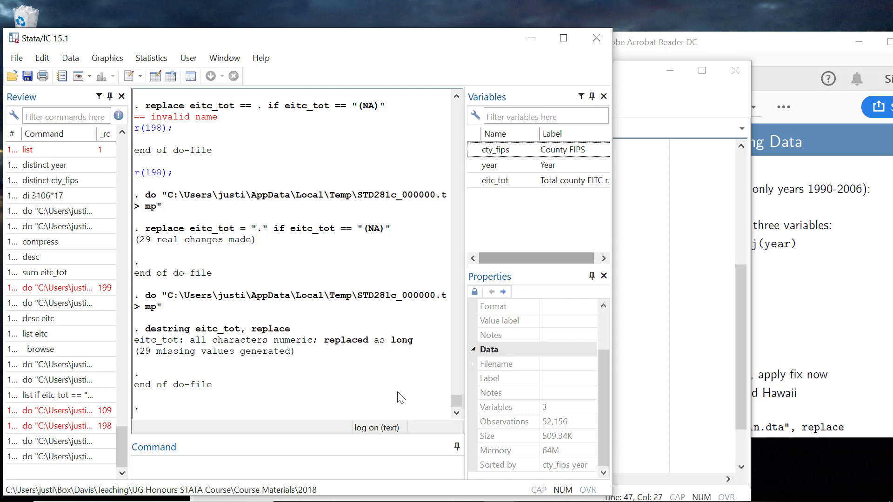
# Run desc in the main Stata window to inspect the storage types of the dataset's variables
pyautogui.hotkey('alt', 'Tab')
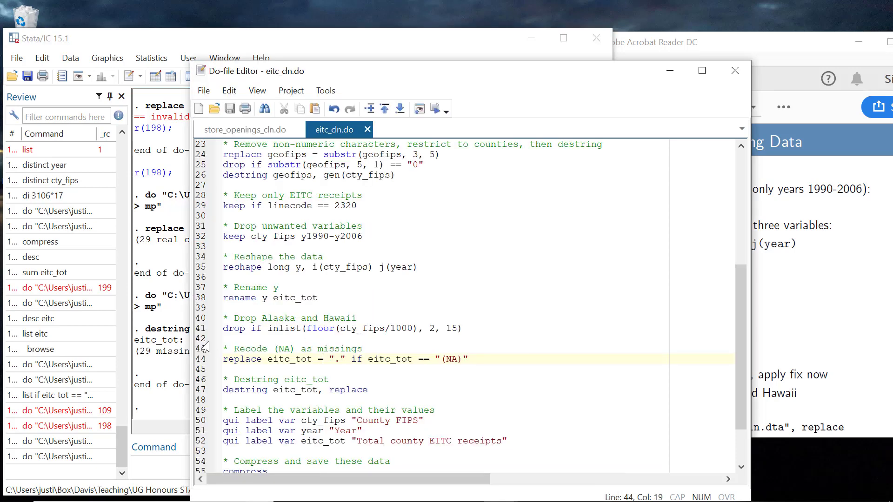
pyautogui.click(158, 472)
pyautogui.write('desc')
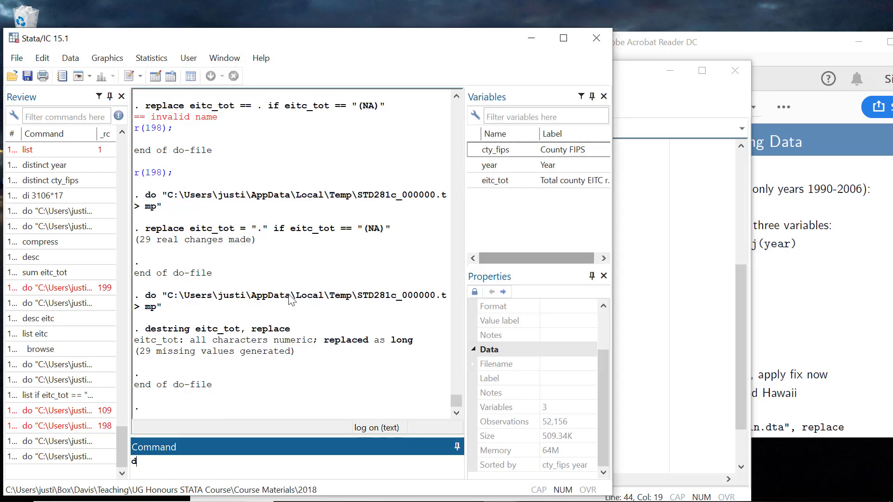
pyautogui.press('Return')
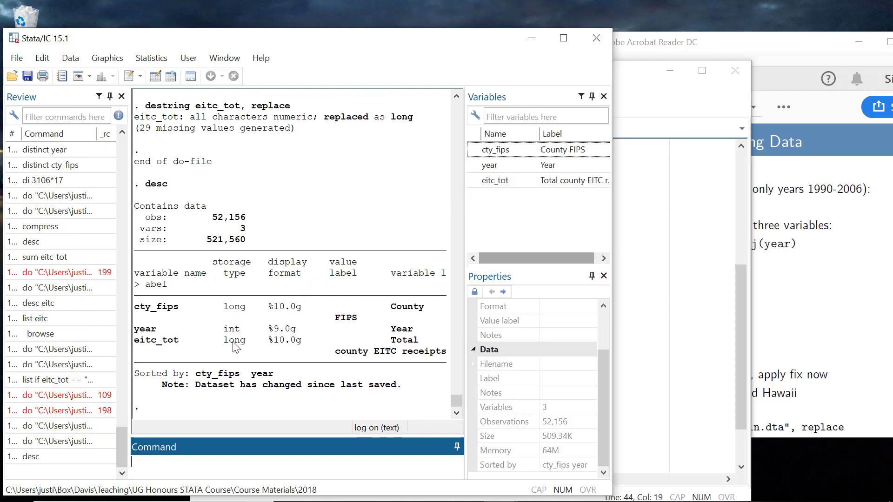
# Check the closing lines of eitc_cln.do and run compress on the current dataset from the main Stata window
pyautogui.click(741, 355)
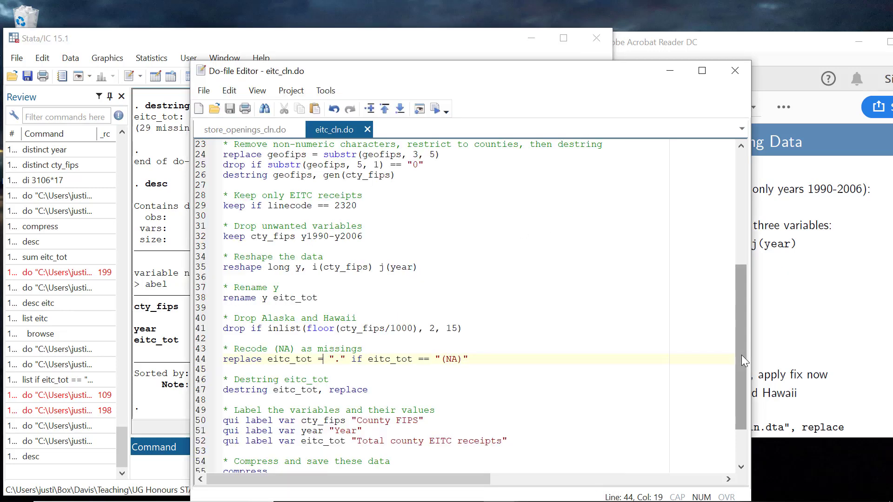
pyautogui.scroll(-2, 514, 358)
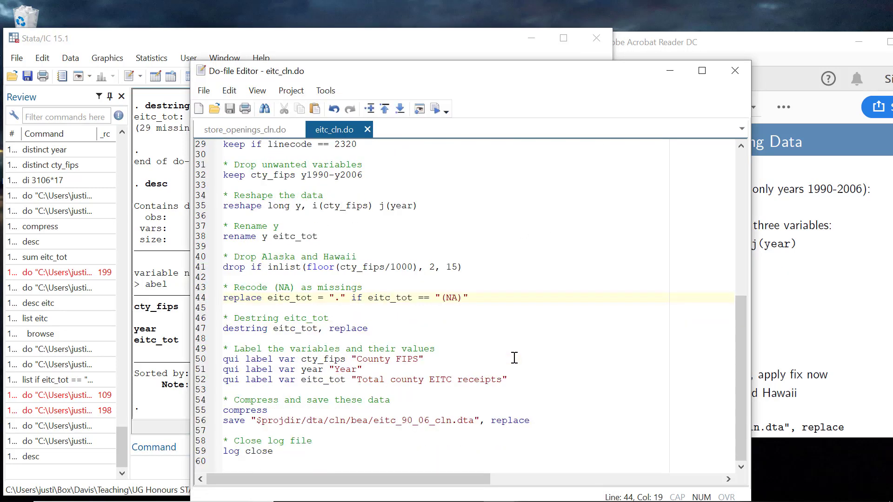
pyautogui.click(158, 463)
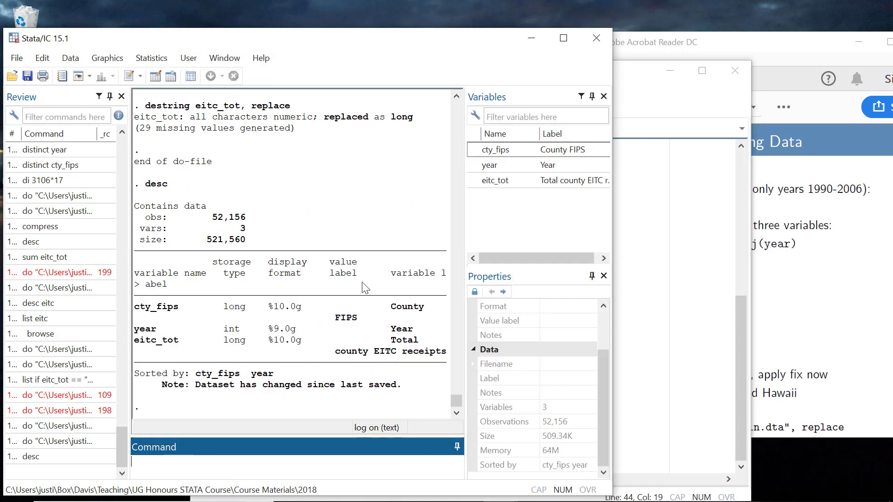
pyautogui.write('compress')
pyautogui.press('Return')
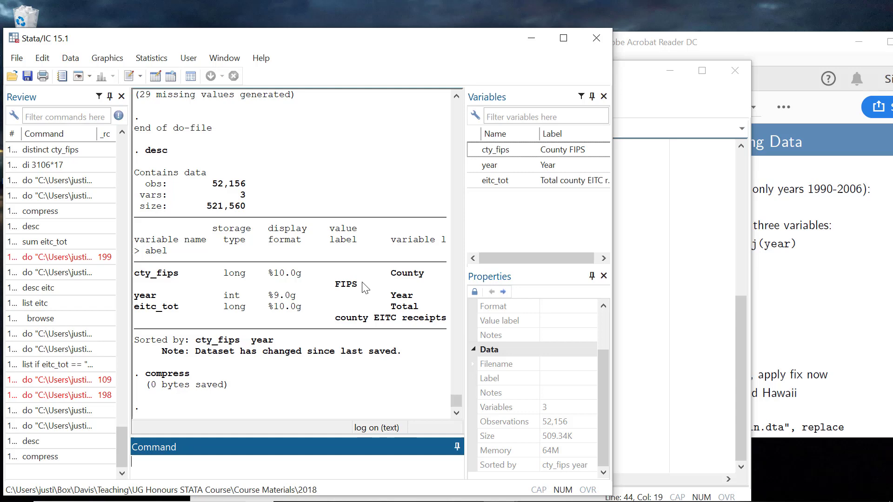
# Review eitc_cln.do from the log setup and import lines through the save and log close commands
pyautogui.click(737, 363)
pyautogui.click(349, 421)
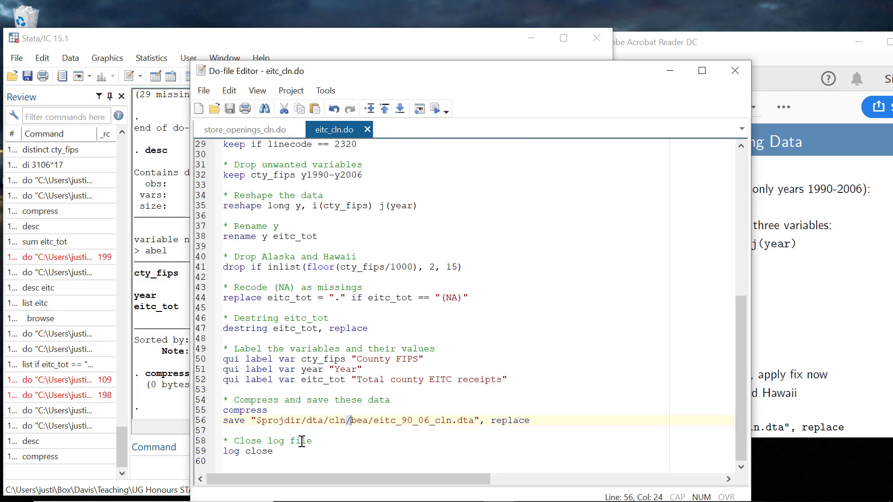
pyautogui.click(291, 454)
pyautogui.scroll(7, 345, 299)
pyautogui.scroll(3, 418, 239)
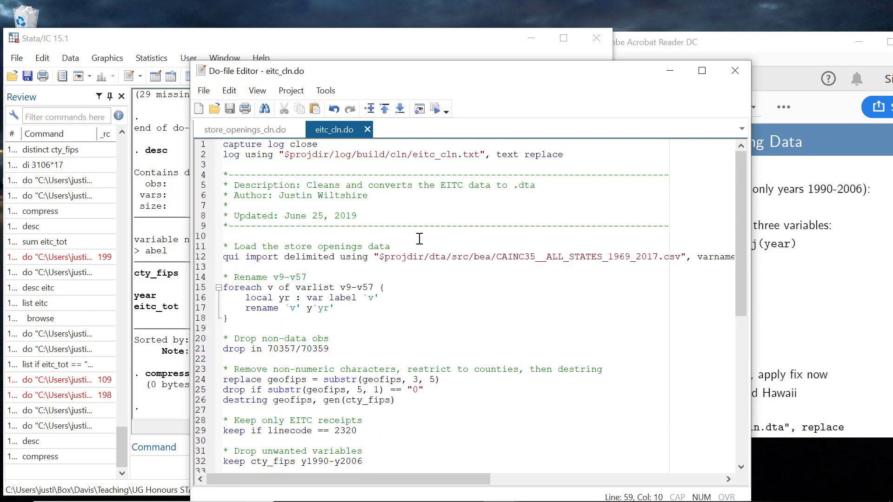
pyautogui.click(419, 236)
pyautogui.scroll(-9, 421, 251)
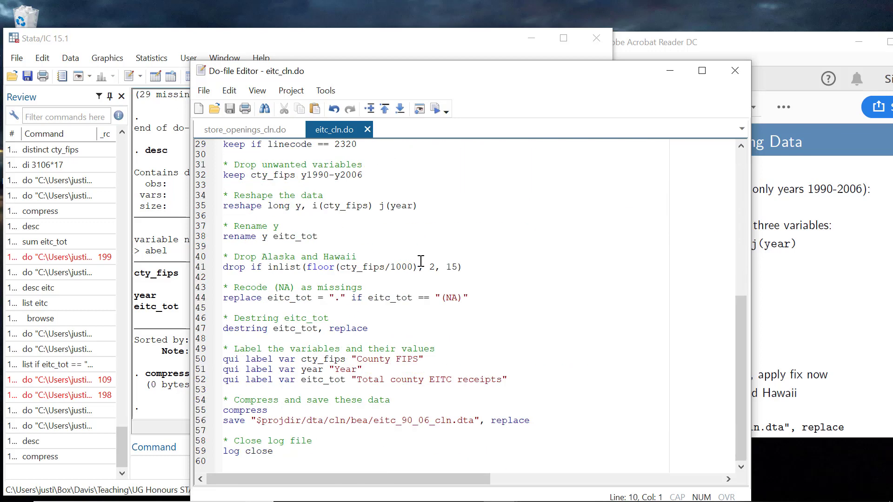
pyautogui.click(365, 464)
pyautogui.scroll(10, 395, 318)
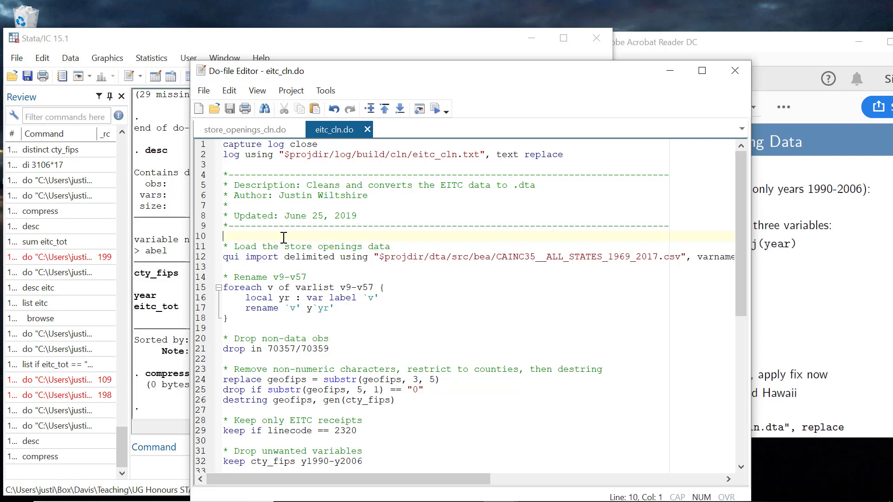
# Run the entire eitc_cln.do do-file and bring the main Stata window forward to view its output
pyautogui.scroll(-9, 361, 309)
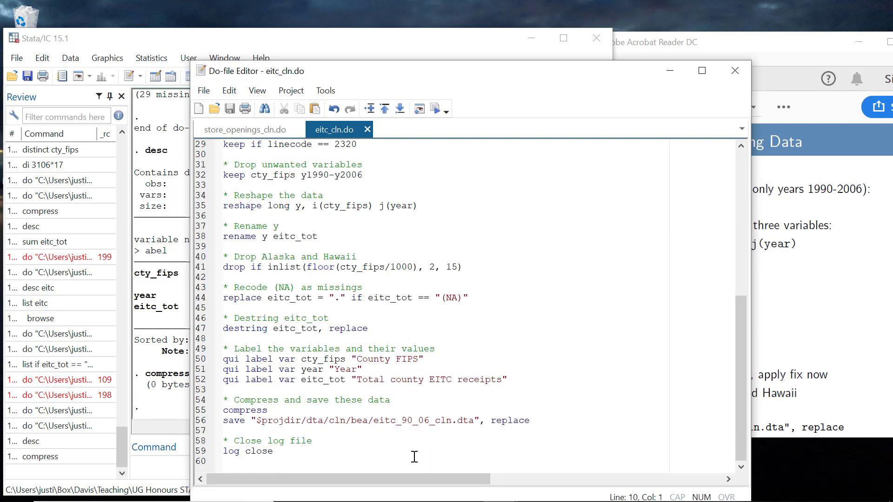
pyautogui.click(436, 110)
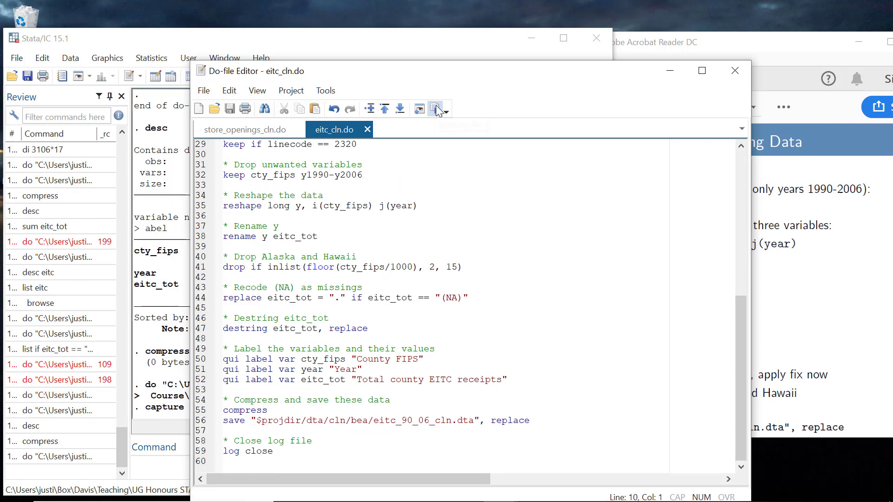
pyautogui.click(192, 48)
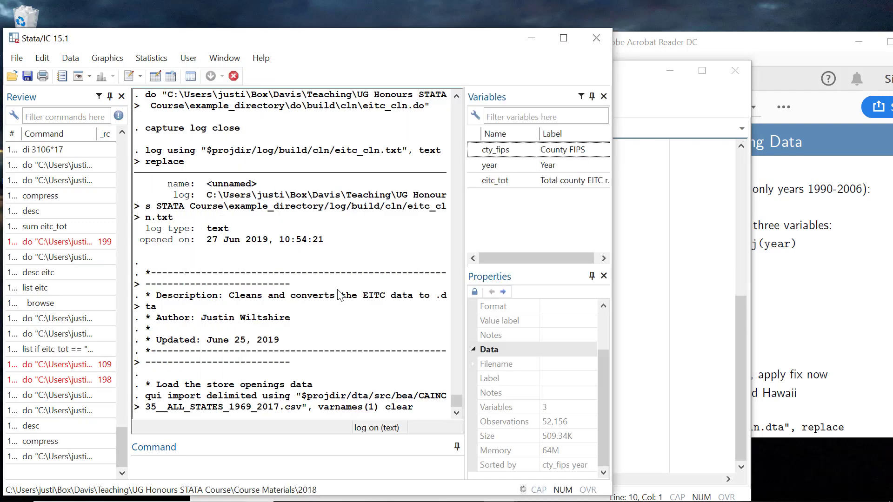